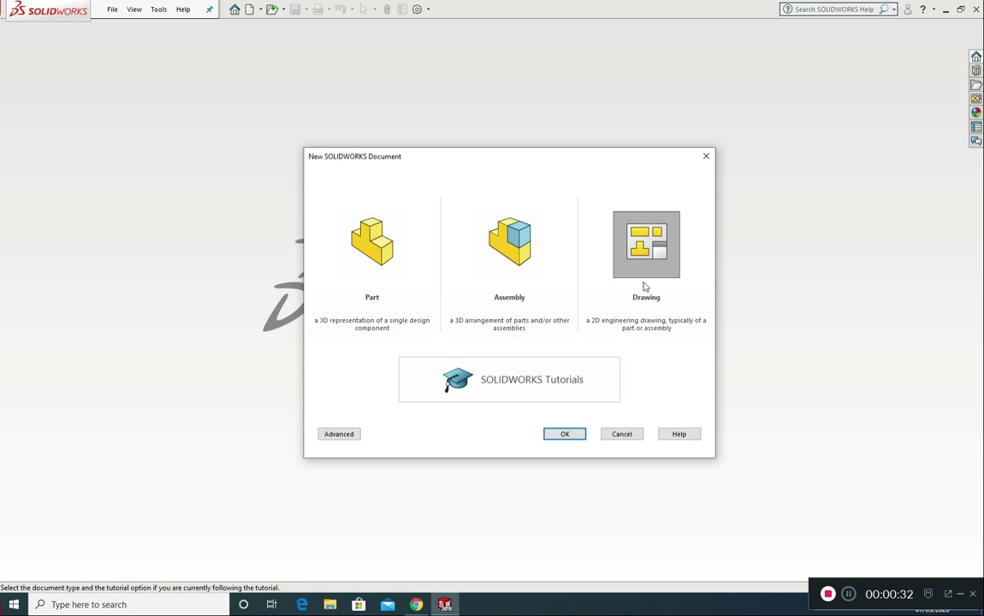
- Start a new drawing document and choose the A4 (BSI) standard sheet size after trying the larger formats
left_click(565, 435)
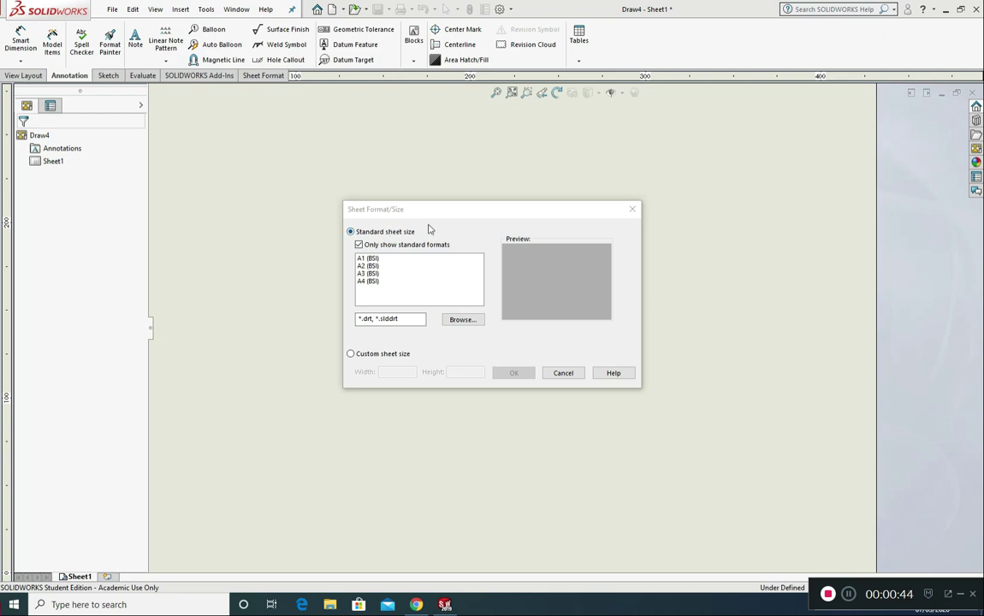
left_click(370, 259)
left_click(368, 266)
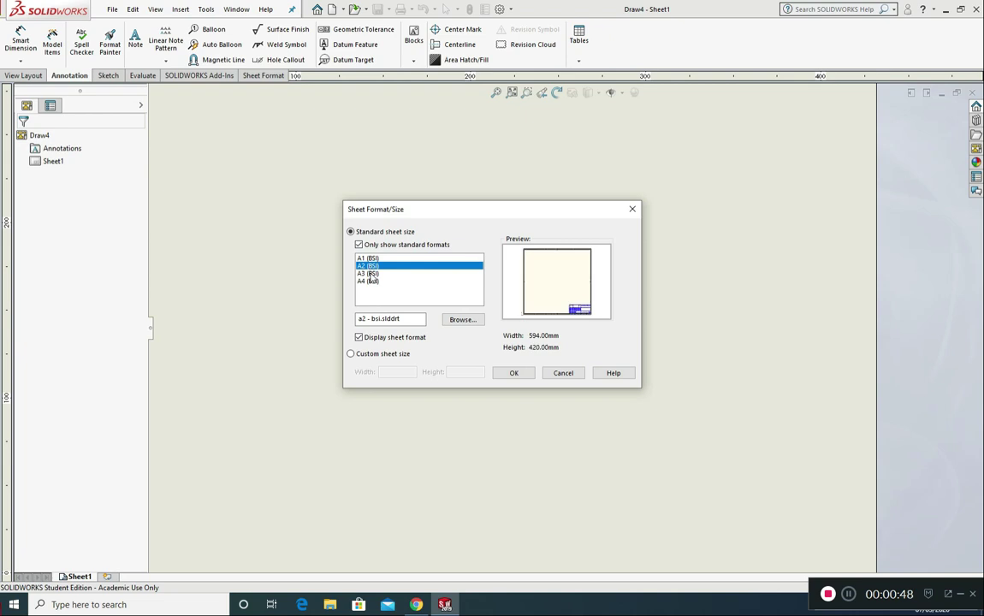
left_click(370, 273)
left_click(371, 281)
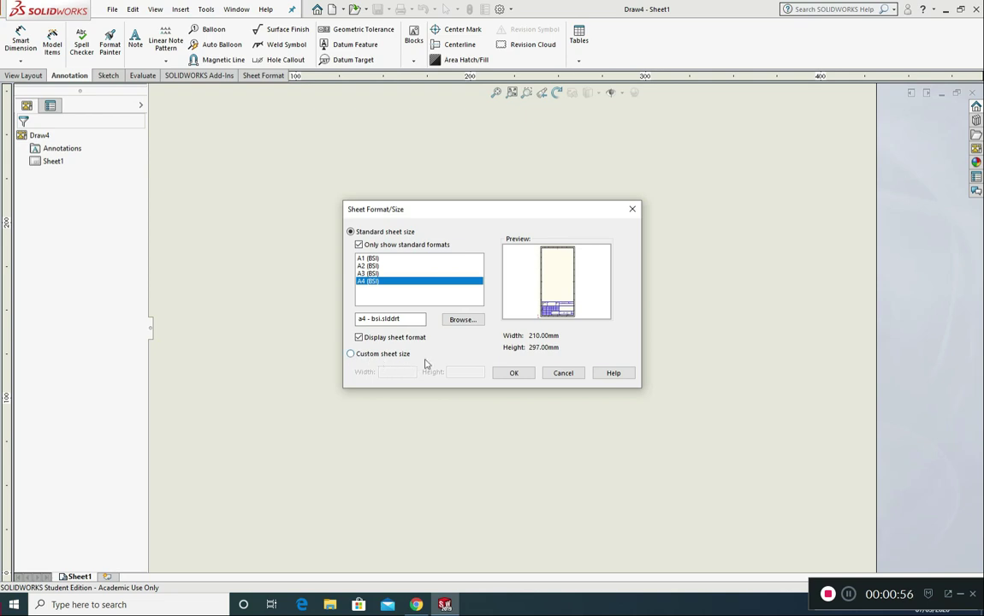
- Create the sheet with a custom size of 420 mm width and 297 mm height, without inserting a model view
left_click(350, 355)
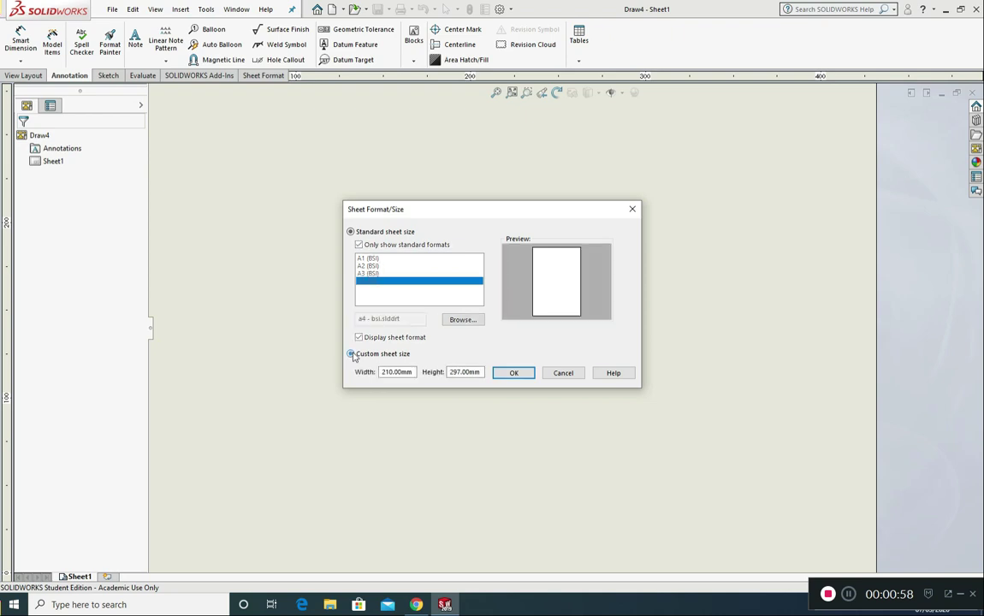
double_click(398, 372)
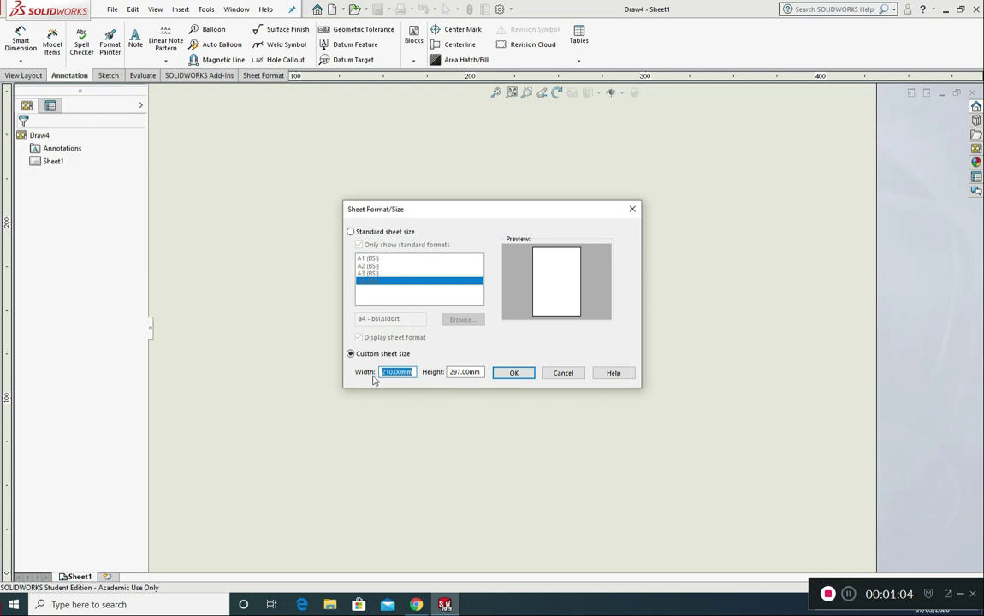
type("420")
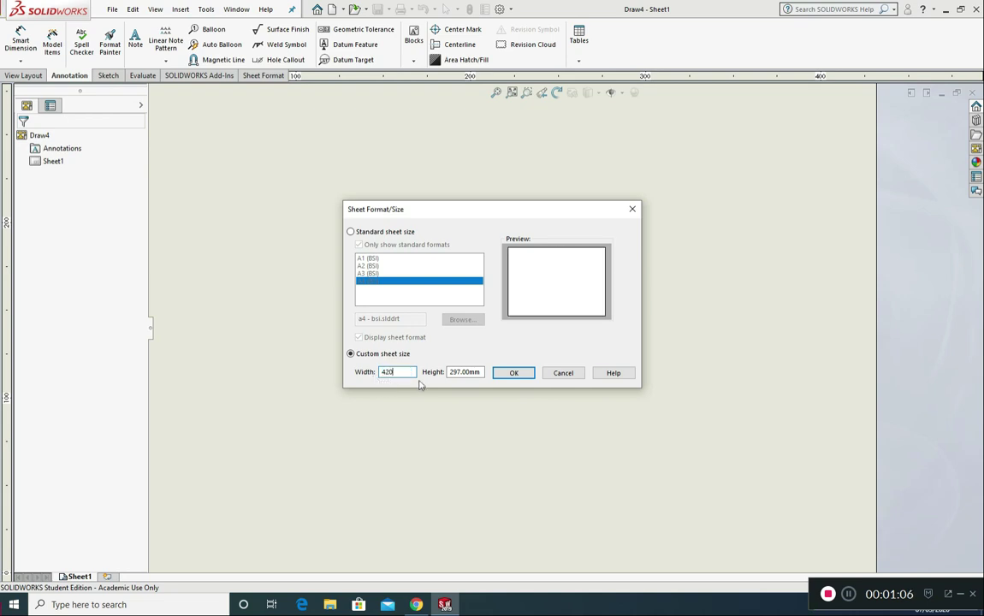
type("mm")
left_click(514, 374)
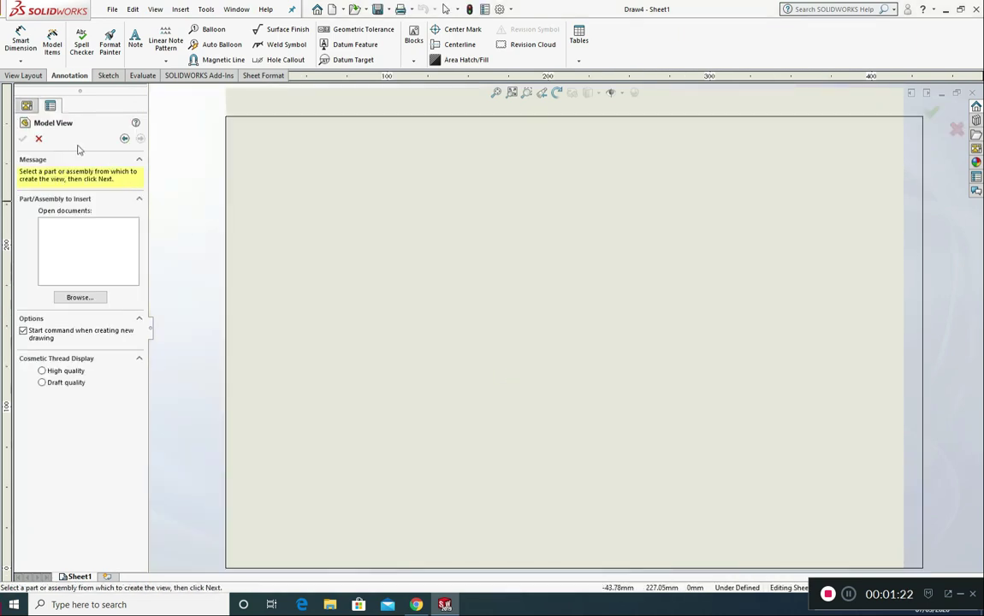
left_click(38, 139)
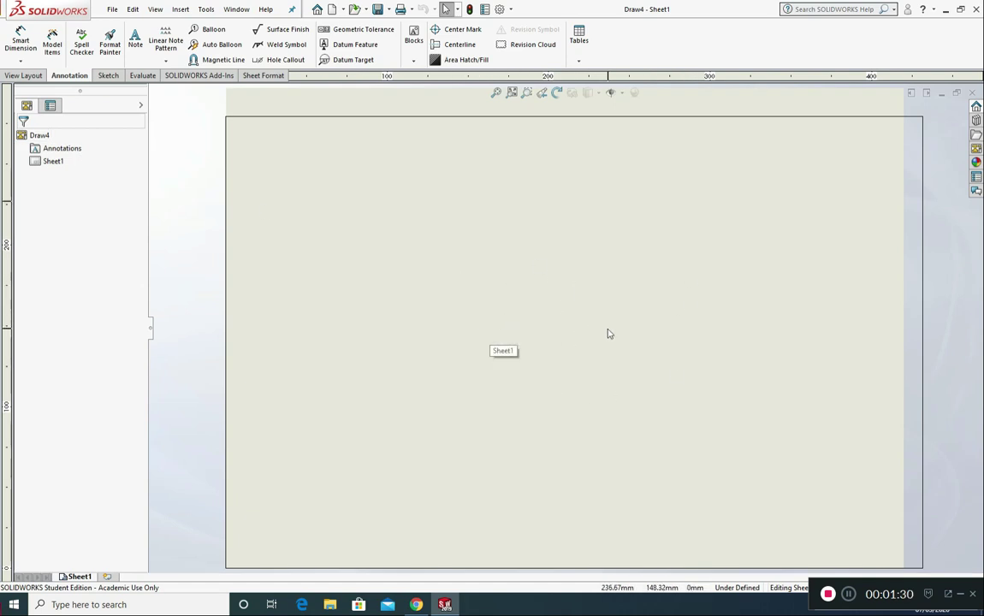
- Edit the sheet format and sketch a corner-rectangle border about 400 by 280.5 mm just inside the sheet edges
right_click(465, 278)
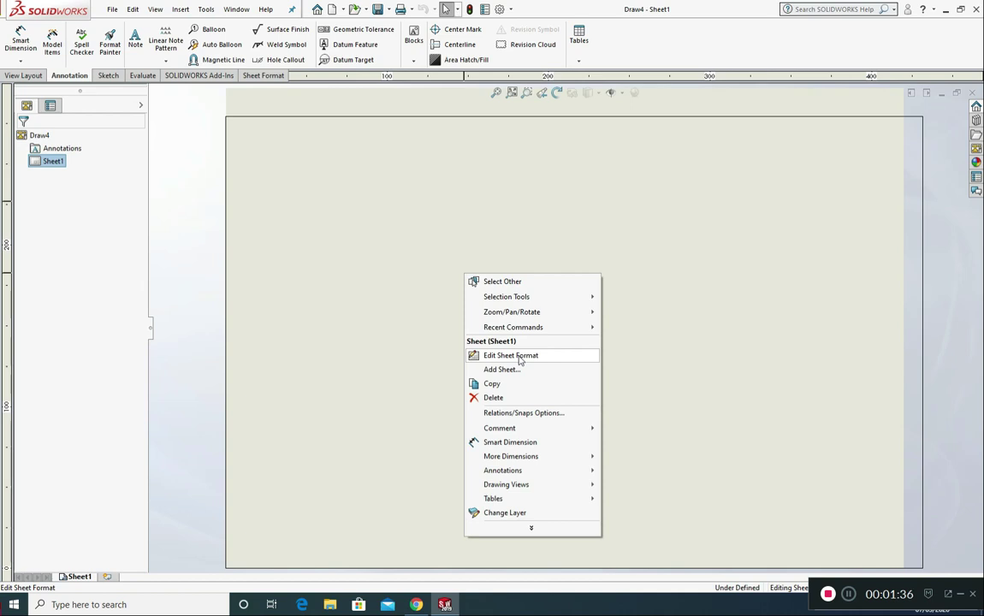
left_click(511, 355)
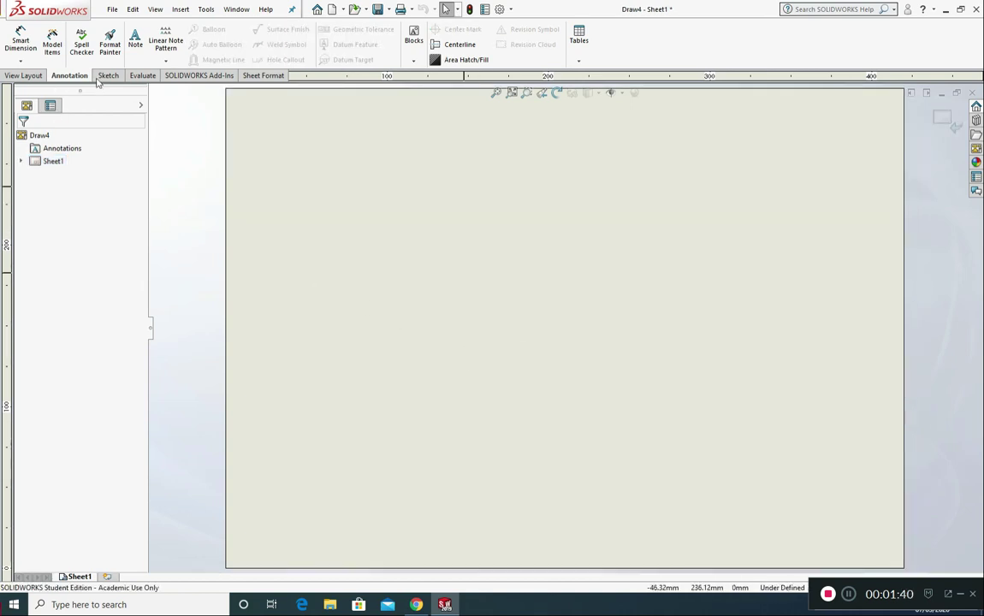
left_click(104, 77)
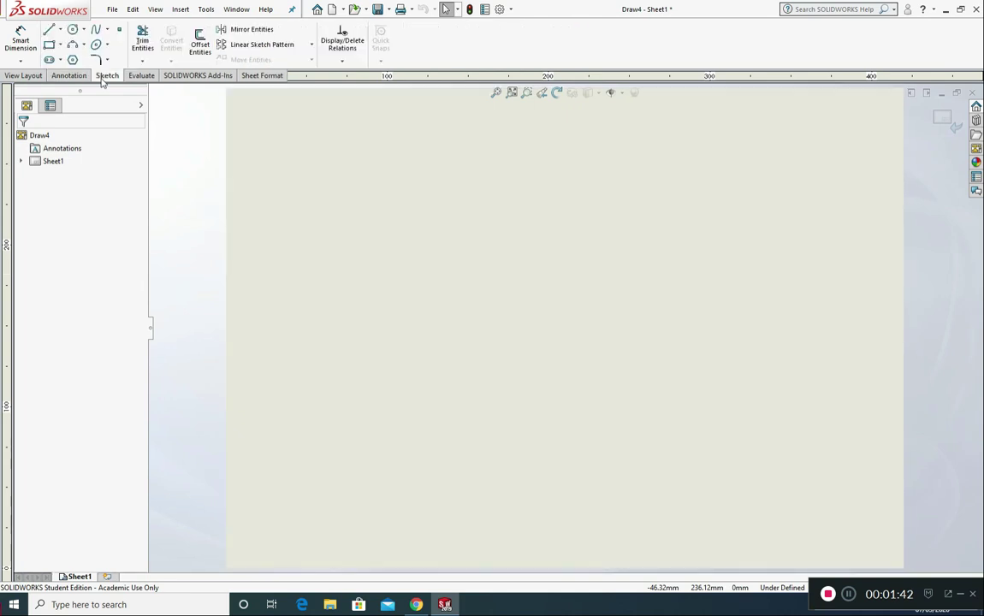
left_click(60, 45)
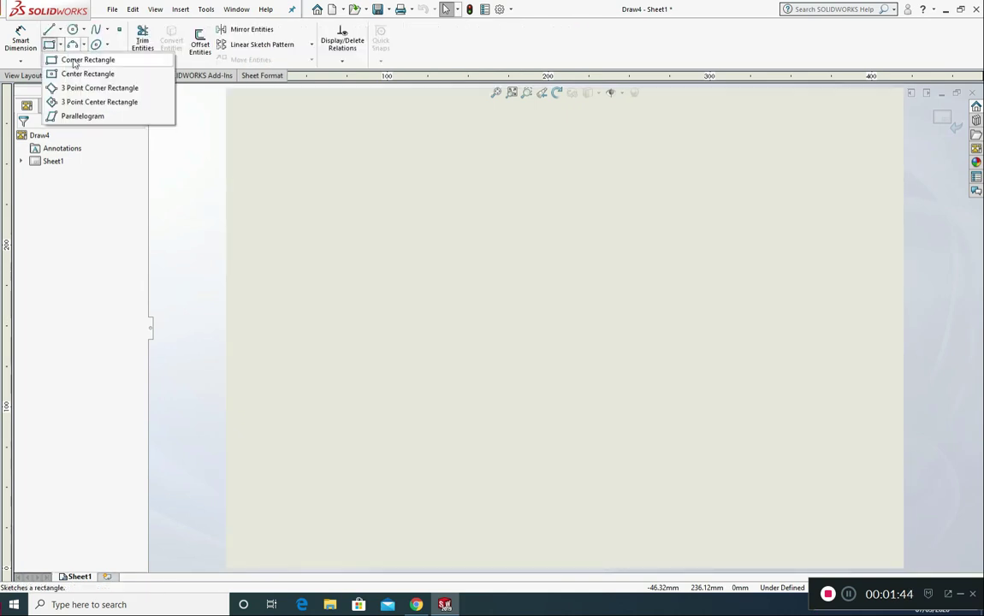
left_click(75, 61)
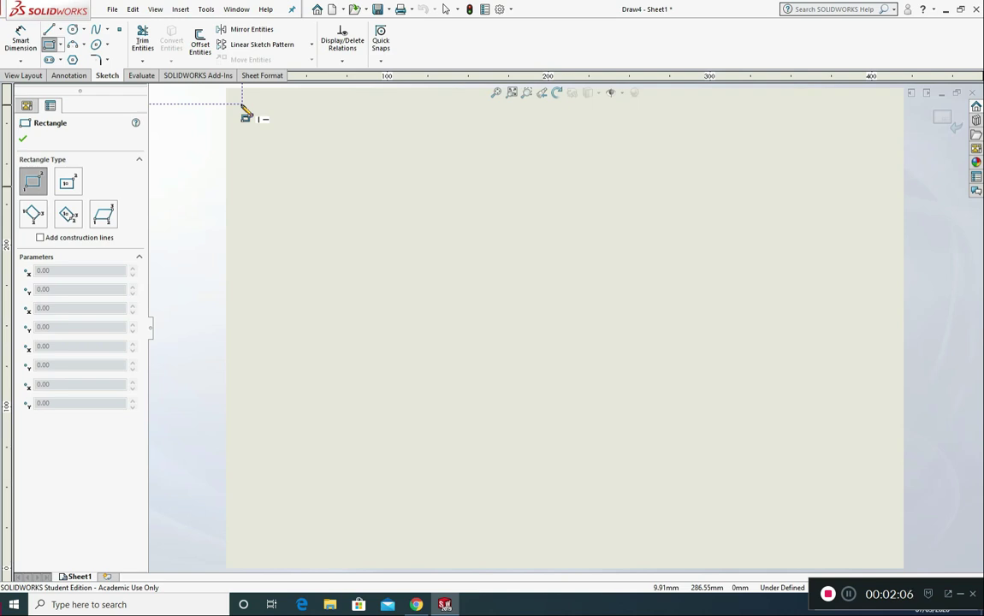
left_click_drag(242, 107, 888, 561)
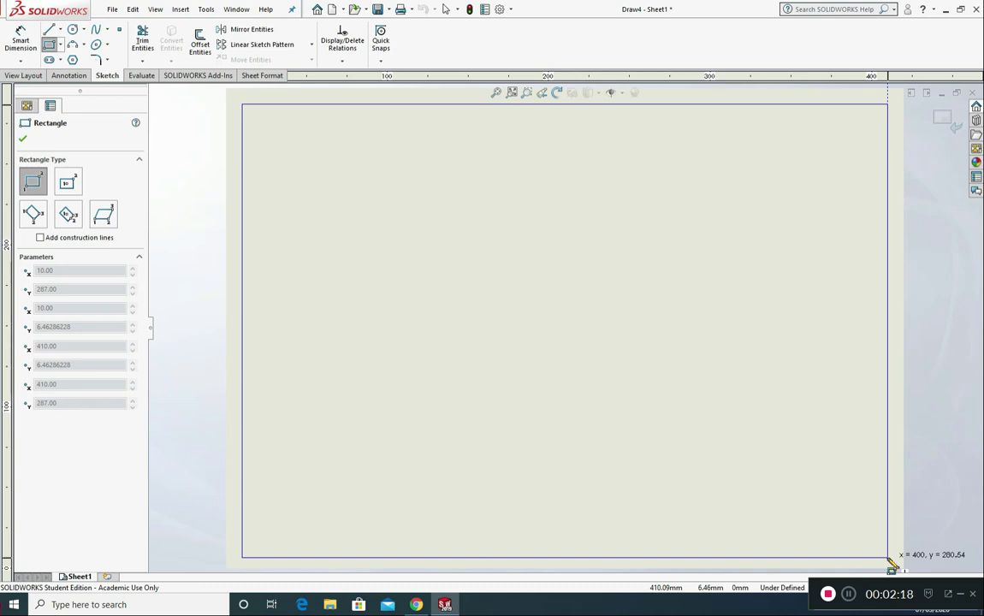
left_click(889, 560)
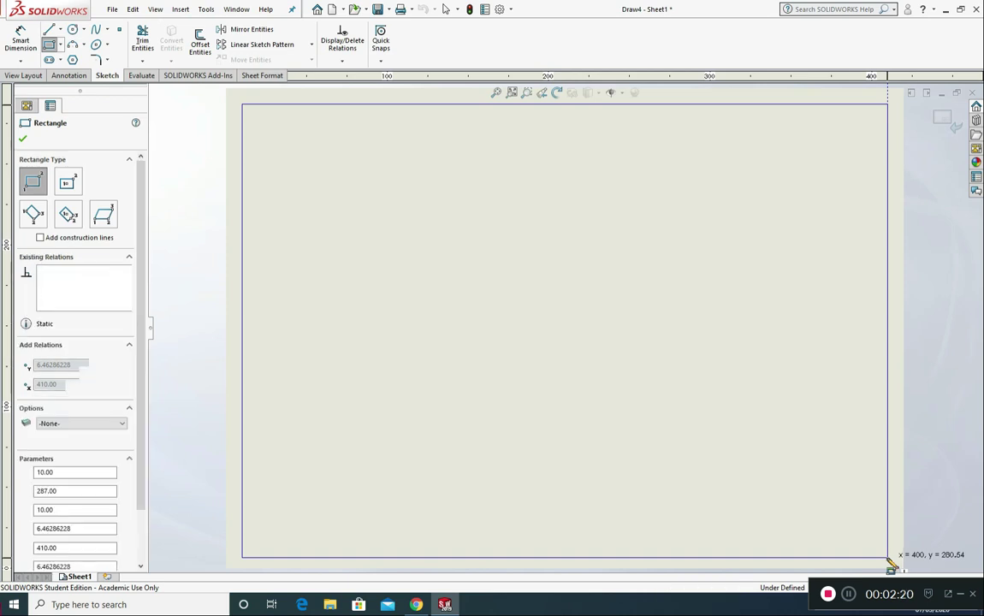
- Apply a Fix relation to the border rectangle and finish the Rectangle command
key("z")
scroll(644, 349, "down", 1)
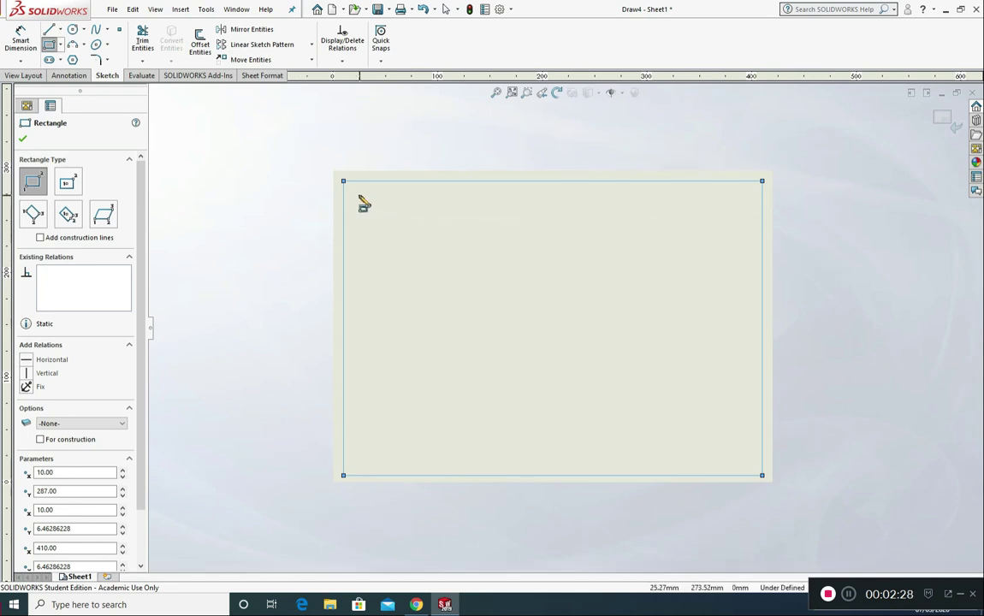
left_click(26, 387)
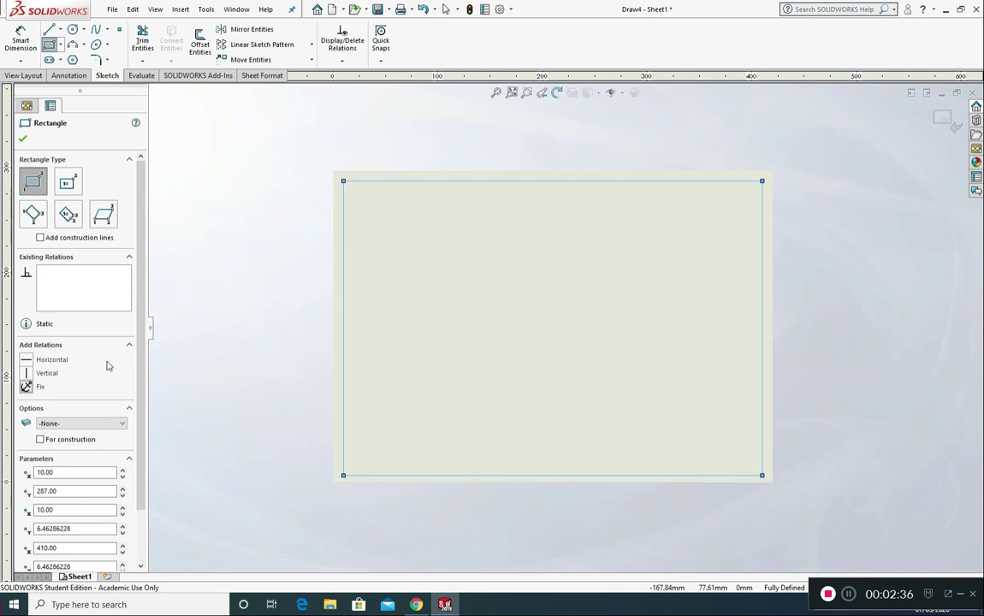
left_click(23, 140)
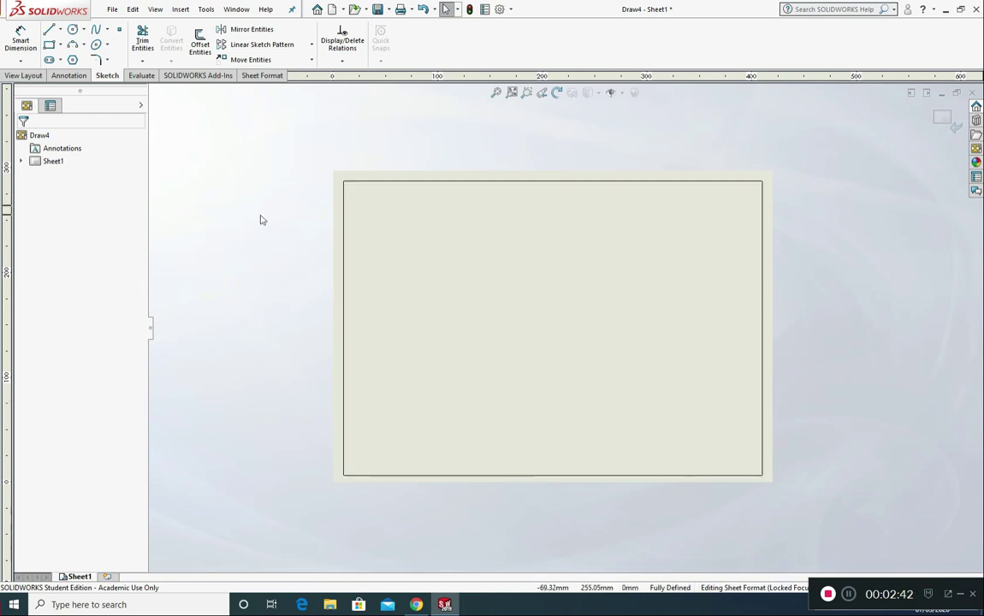
mouse_move(252, 131)
left_mouse_down()
mouse_move(376, 248)
mouse_move(532, 356)
mouse_move(727, 465)
mouse_move(885, 533)
mouse_move(268, 133)
left_mouse_up()
left_click(879, 537)
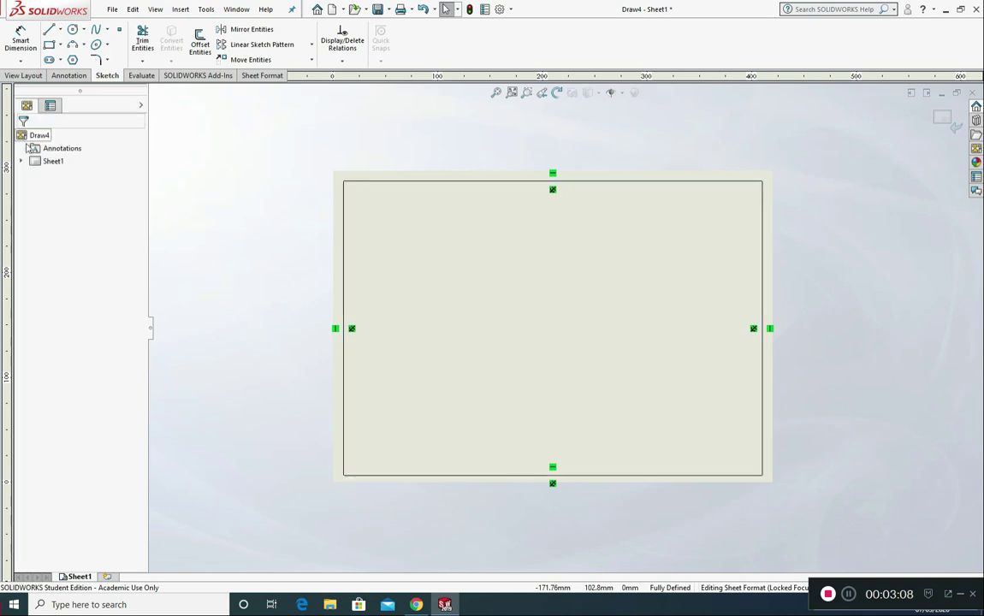
left_click(22, 138)
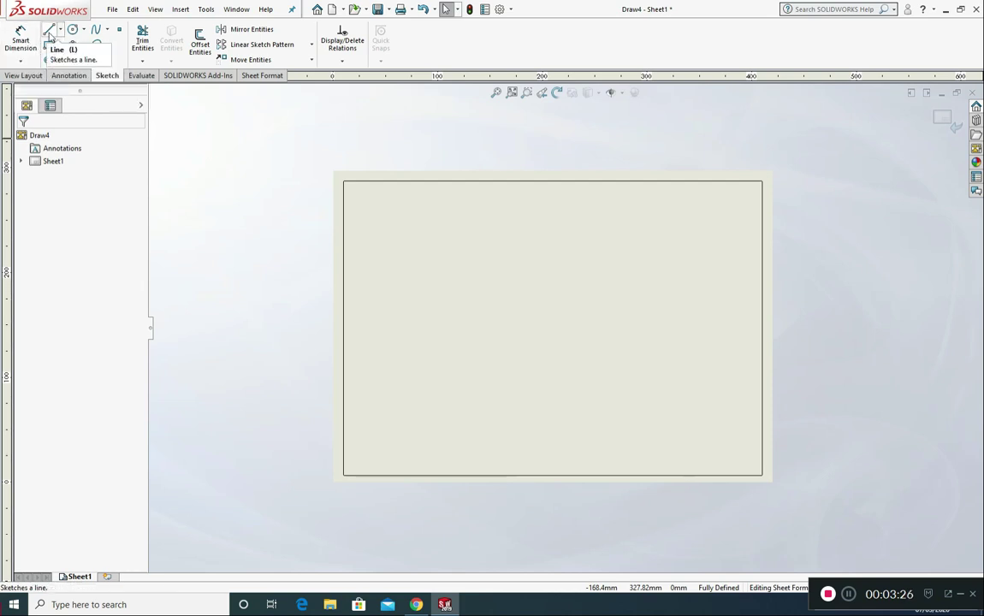
- Sketch the title block outline in the border's lower-right corner with a horizontal line about 255 mm long and a vertical line about 64 mm long
left_click(49, 30)
scroll(722, 506, "down", 2)
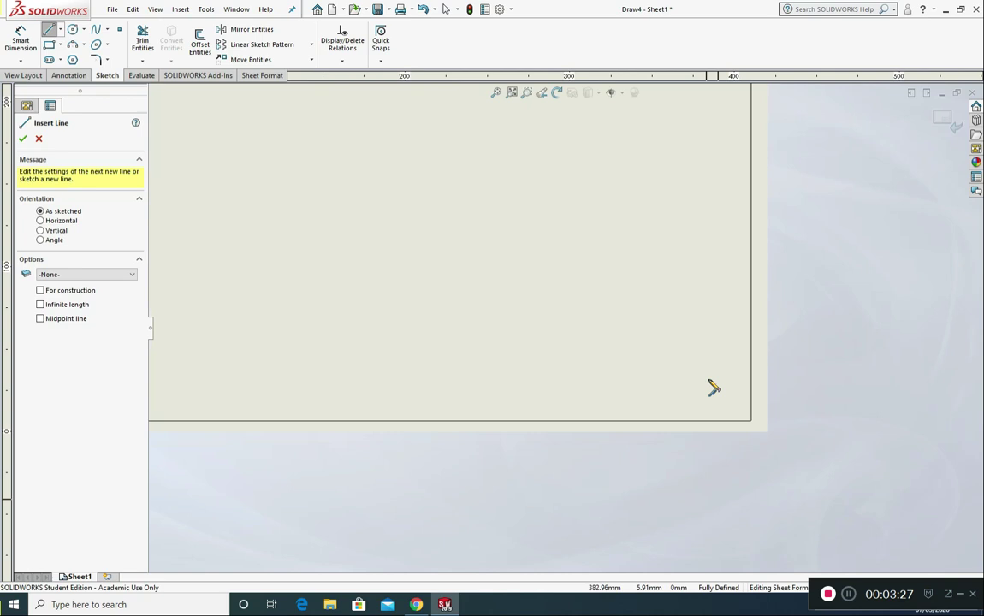
left_click(752, 314)
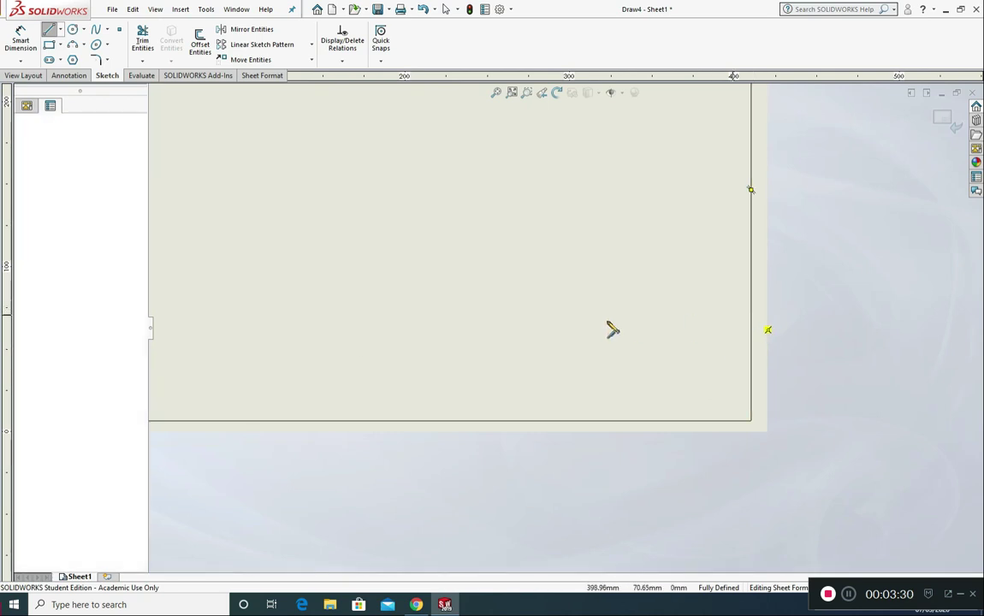
left_click(333, 314)
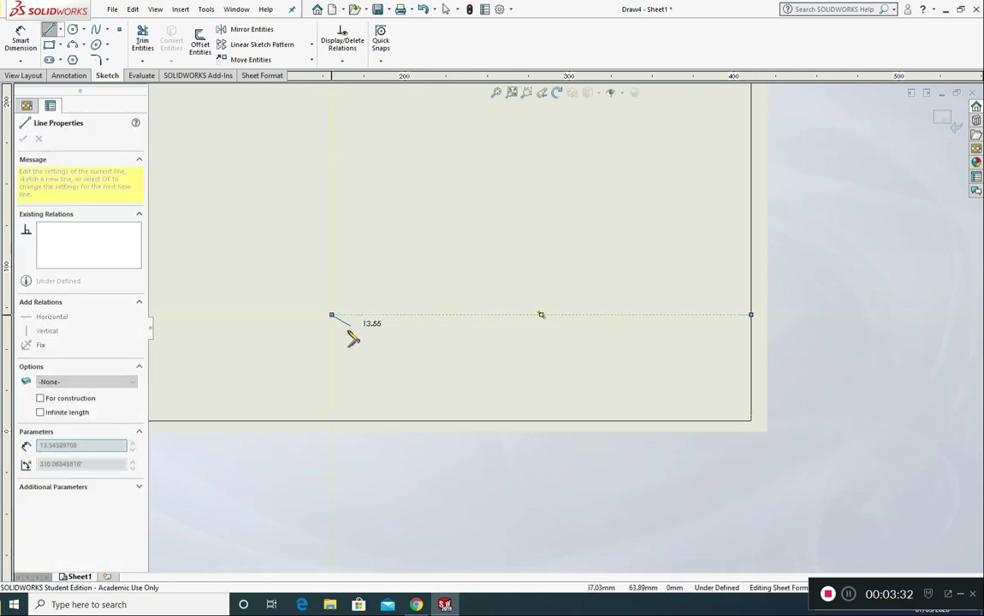
left_click(332, 421)
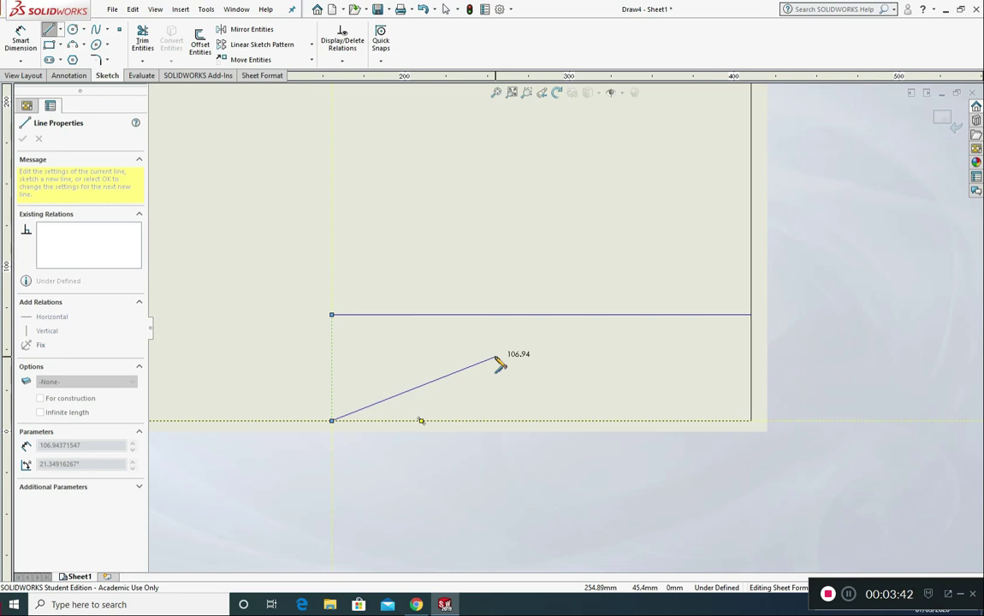
key("Escape")
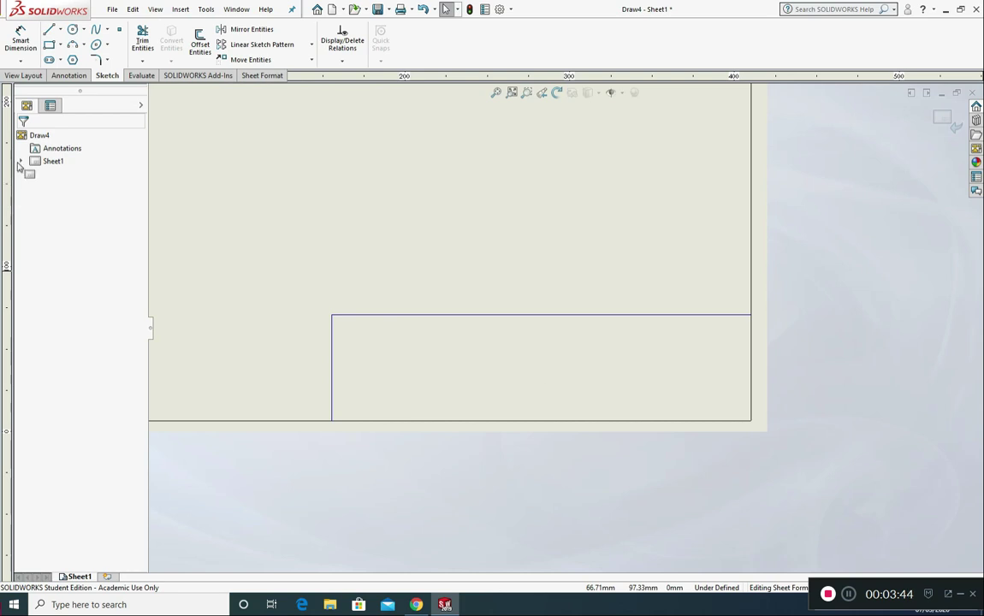
- Dimension the title block's upper horizontal line and set its length to 188 mm
left_click(21, 38)
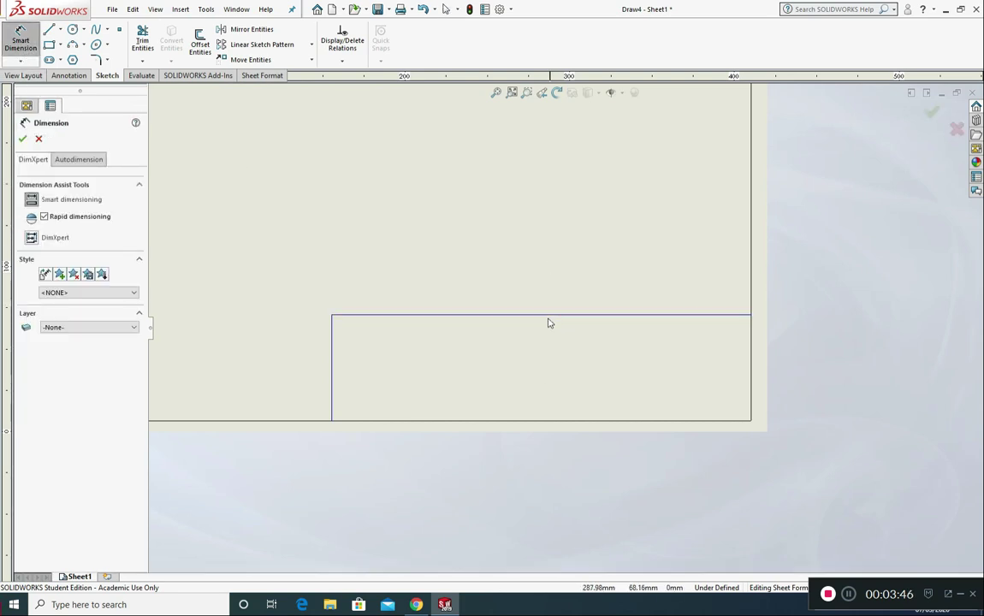
left_click(548, 316)
left_click(548, 275)
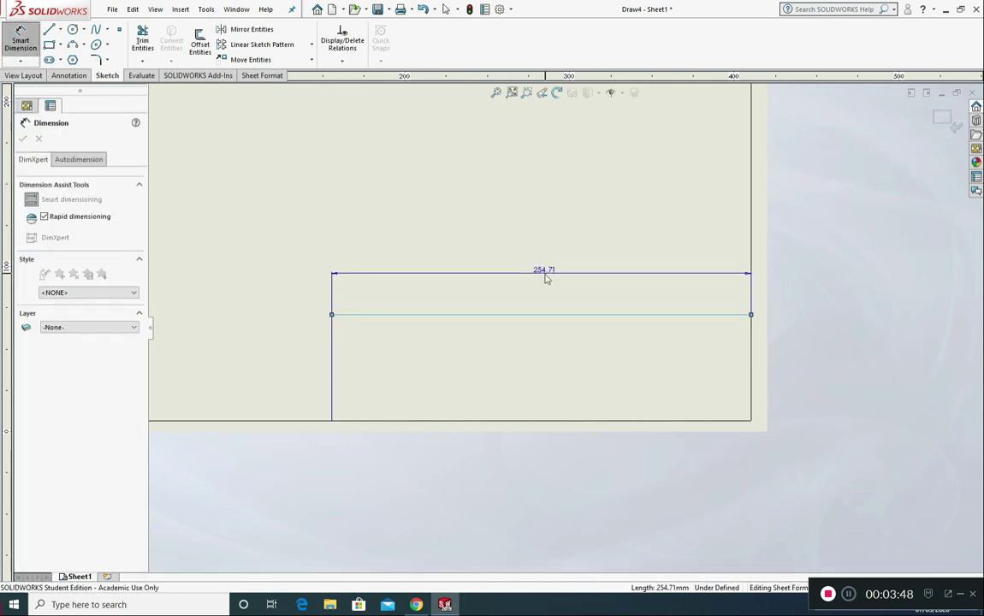
left_click(546, 278)
type("188")
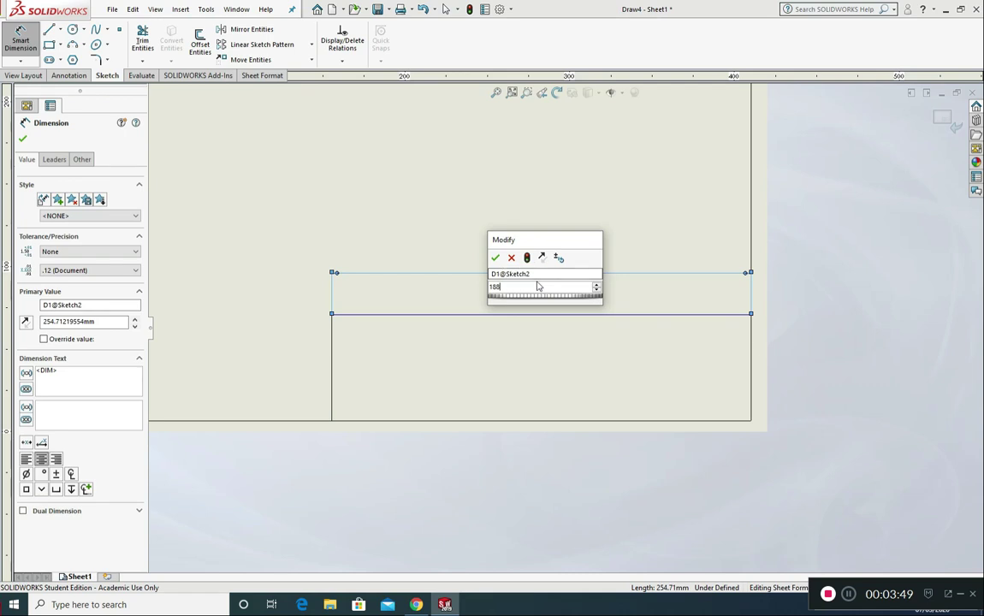
left_click(495, 259)
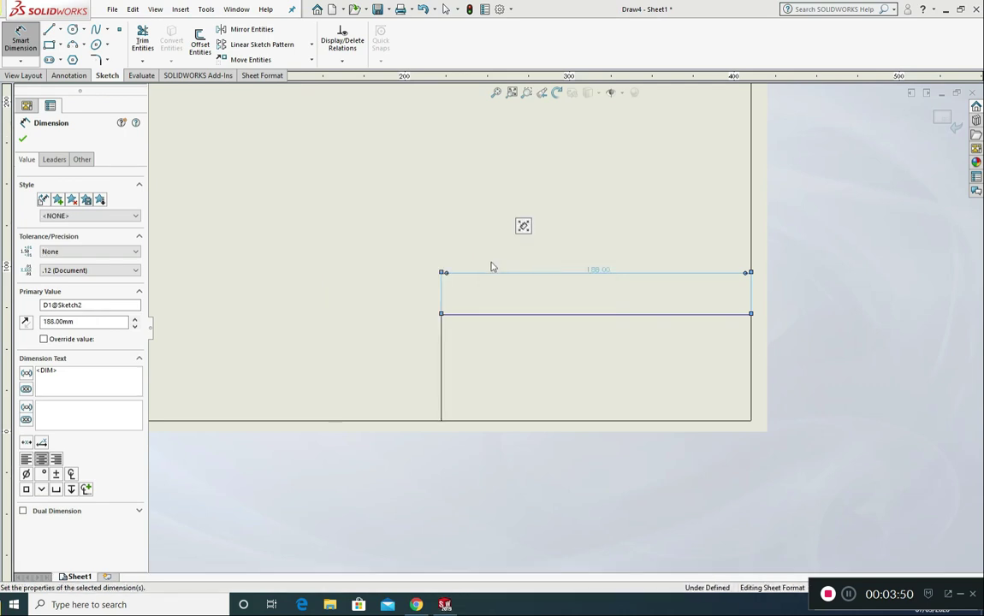
- Dimension the title block's left vertical line and set its height to 40 mm
left_click(443, 365)
left_click(346, 362)
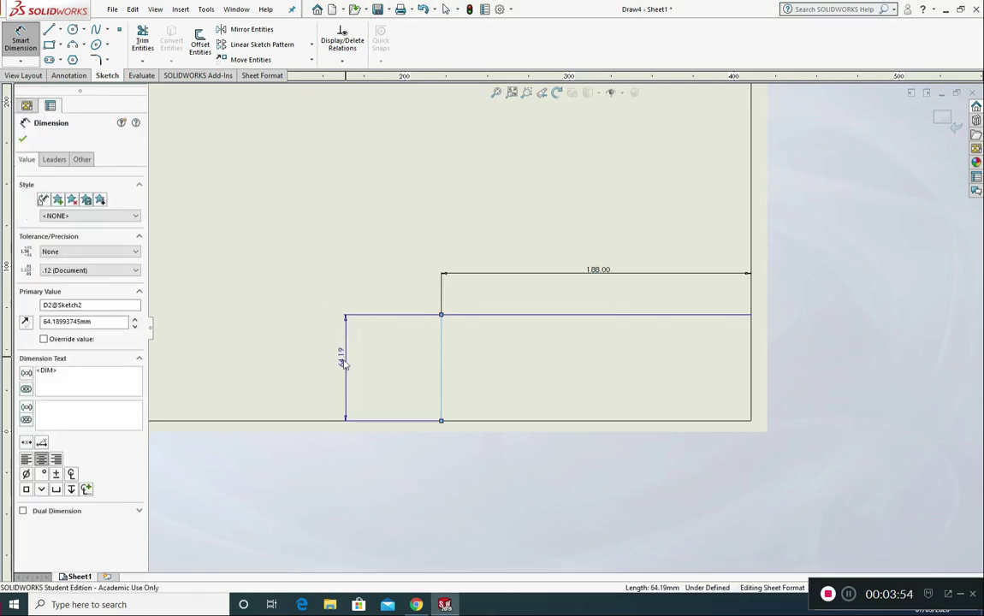
type("40")
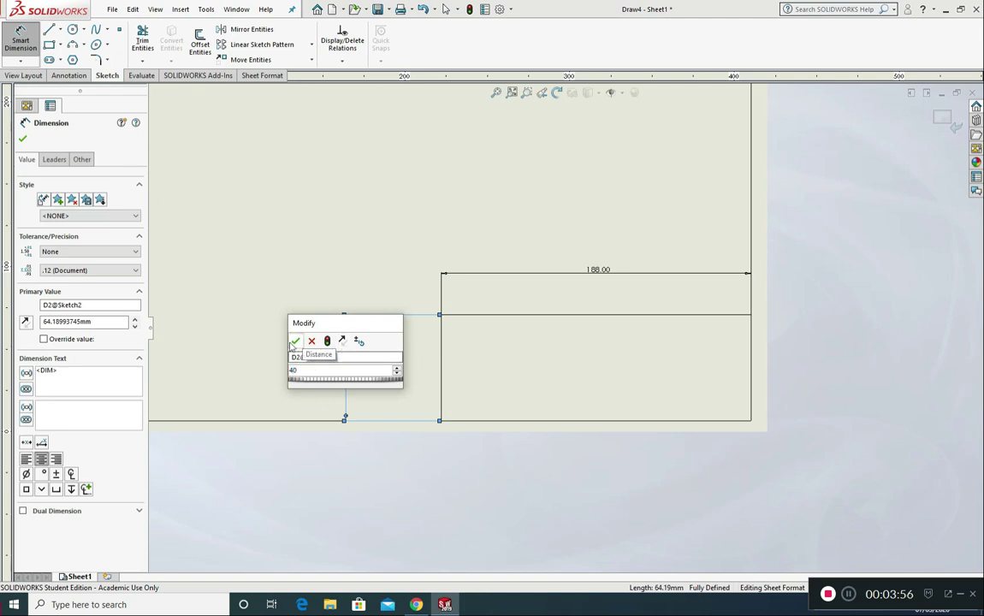
left_click(294, 342)
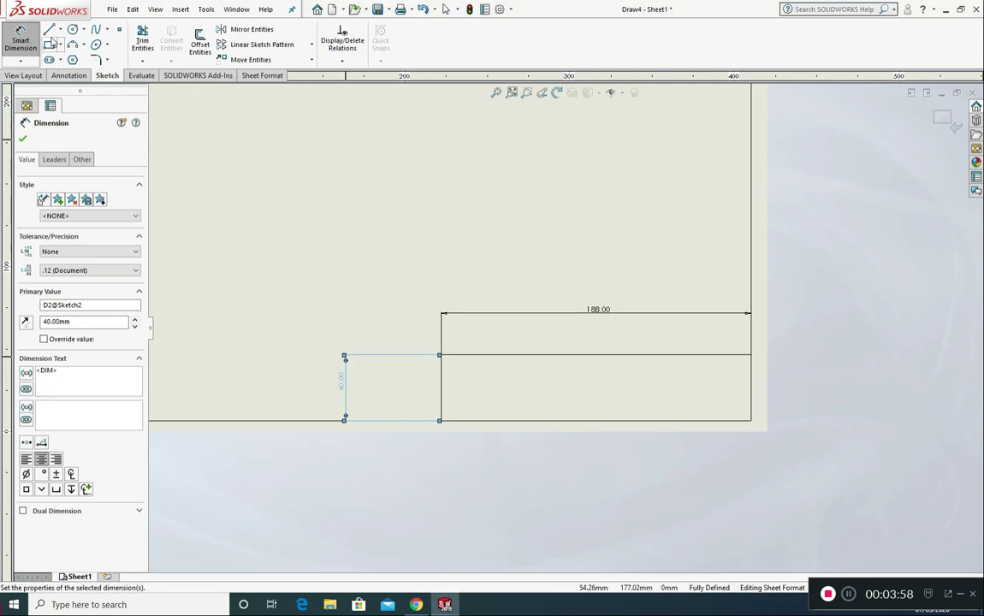
- Sketch two full-height vertical divider lines inside the title block, the right one about 62 mm from the border's right edge
left_click(48, 31)
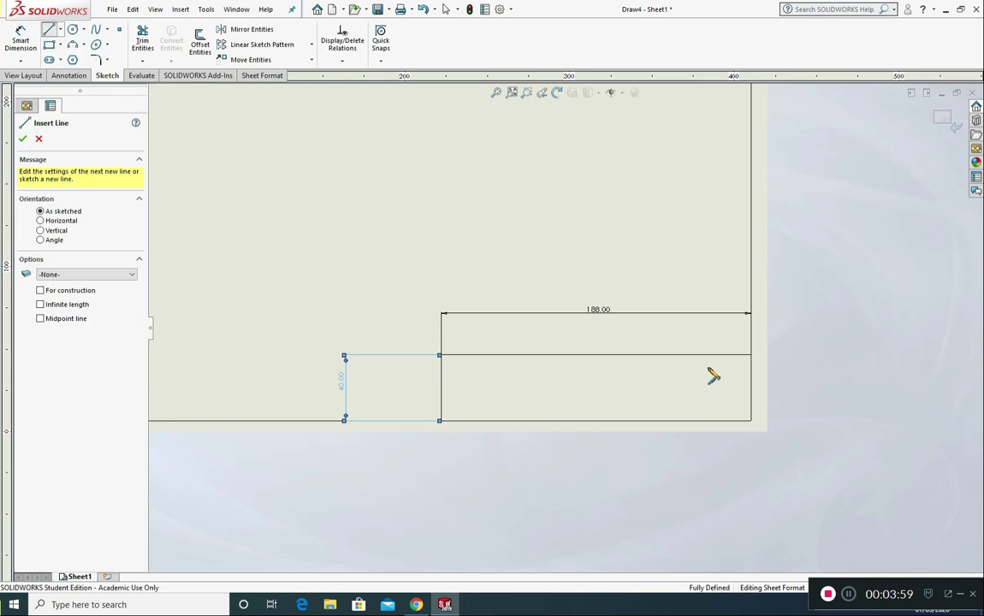
left_click(650, 354)
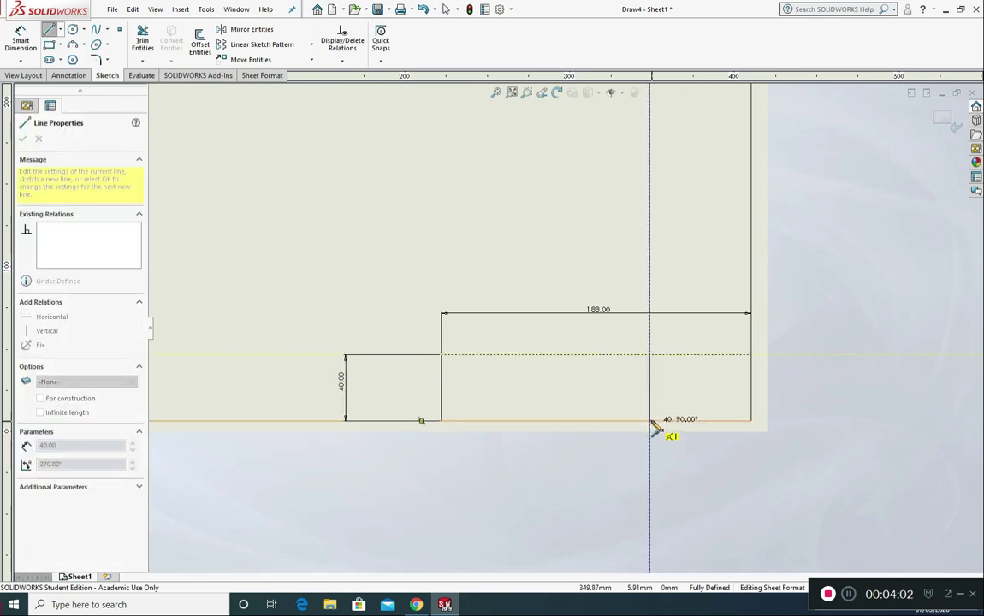
left_click(649, 420)
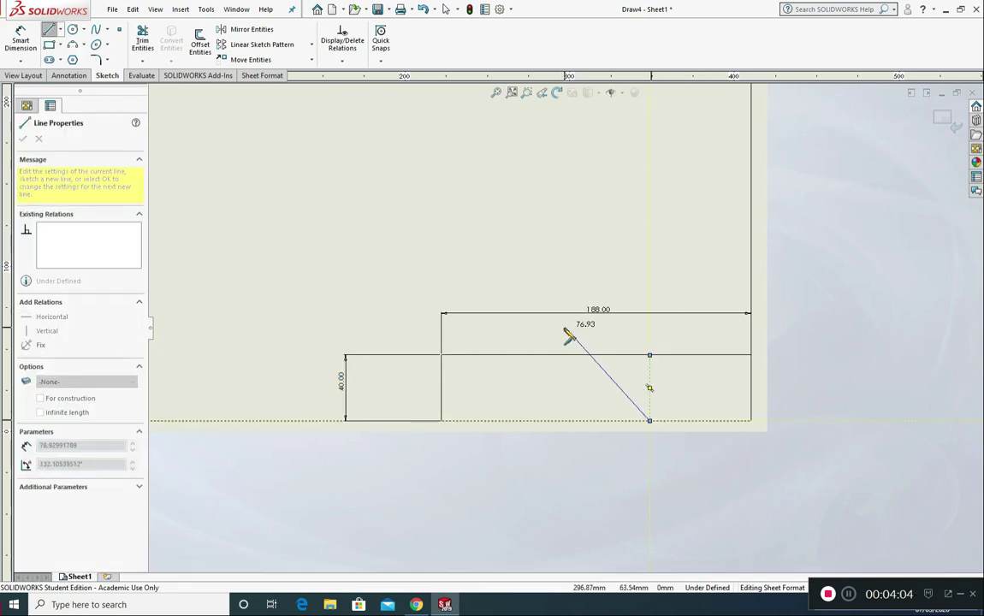
key("Escape")
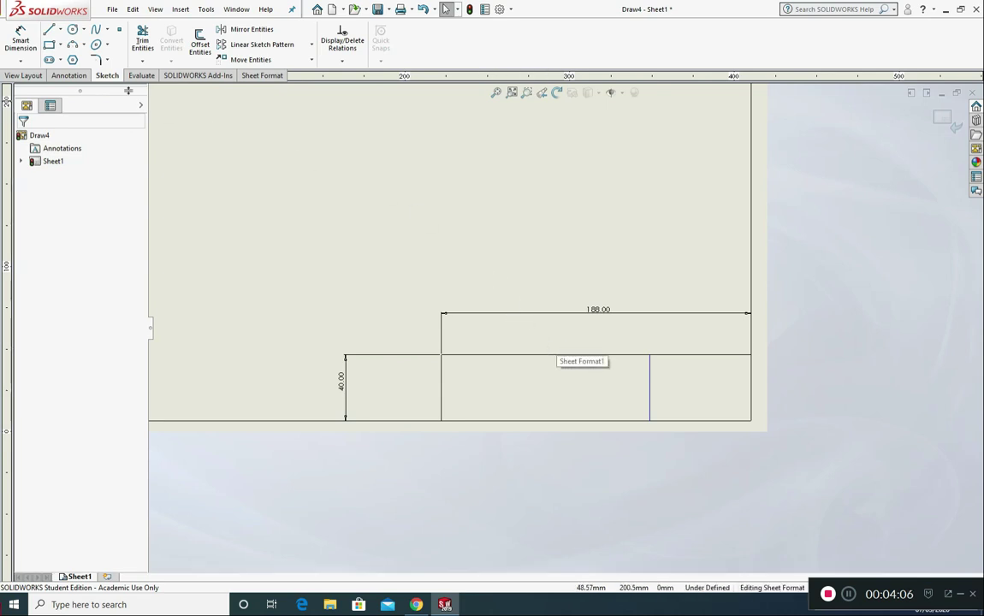
left_click(48, 31)
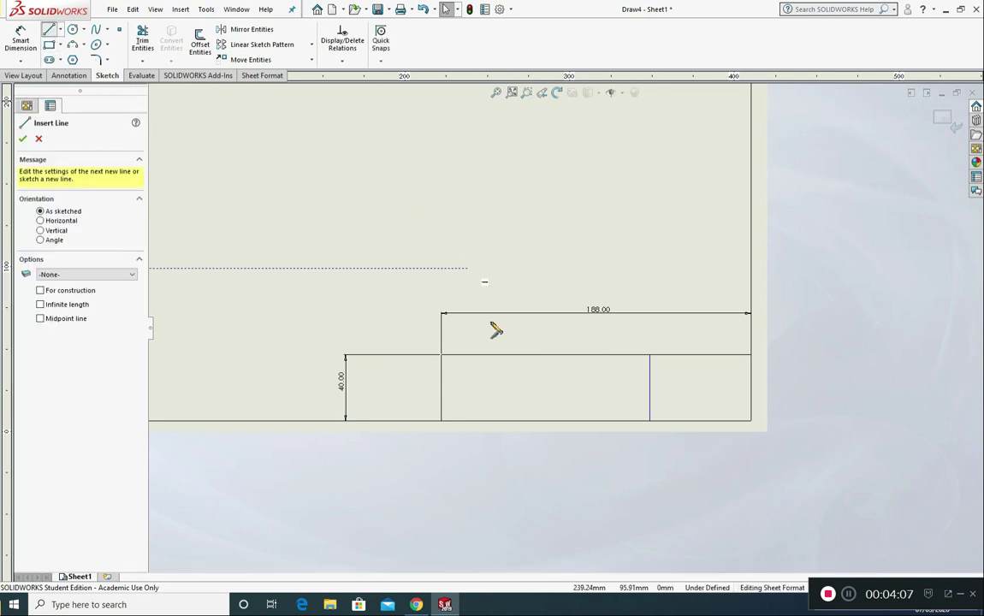
left_click(543, 355)
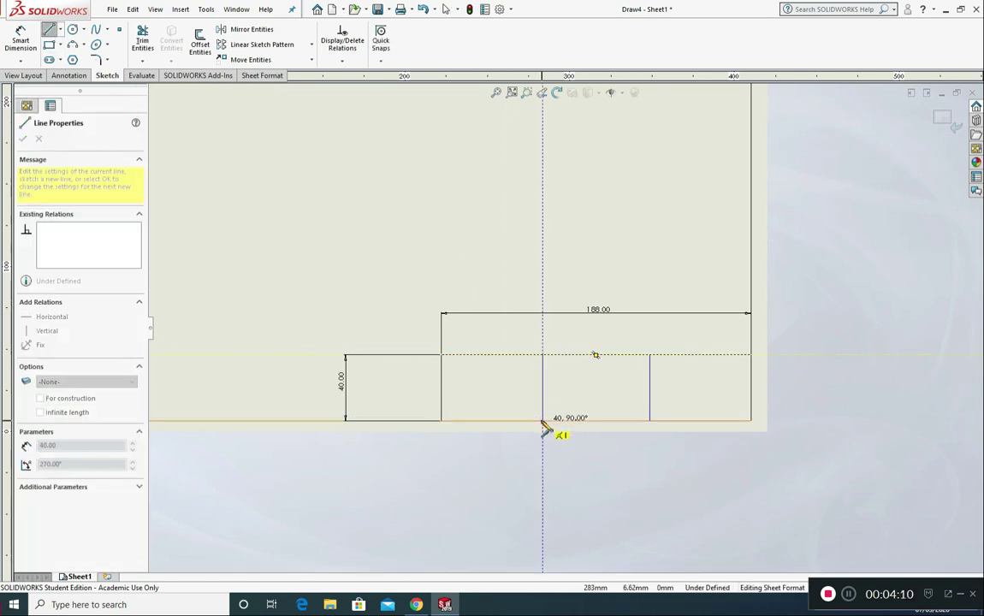
left_click(543, 419)
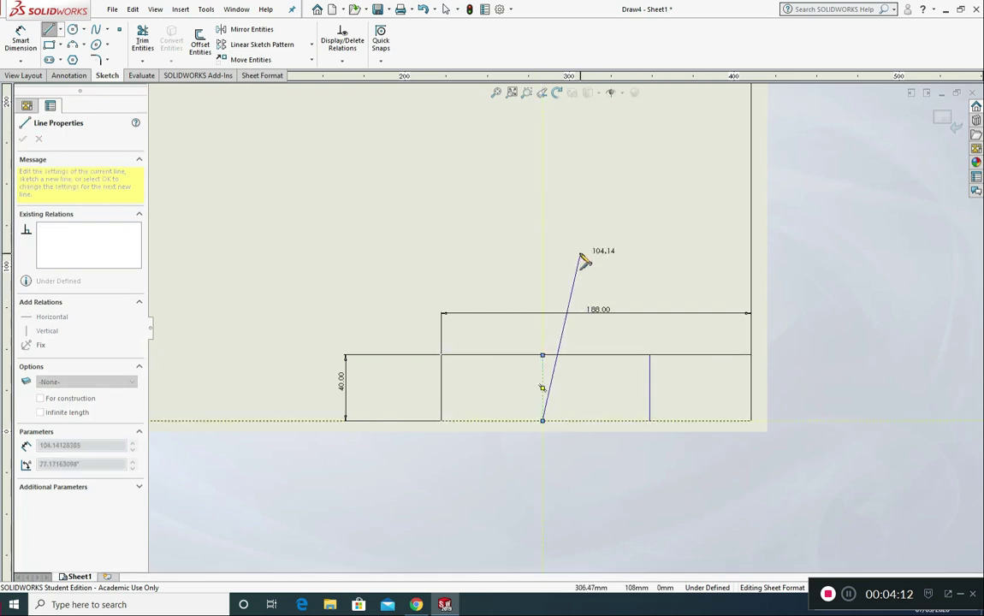
key("Escape")
- Dimension the distance from the right divider line to the border's right edge and set it to 88 mm
left_click(20, 38)
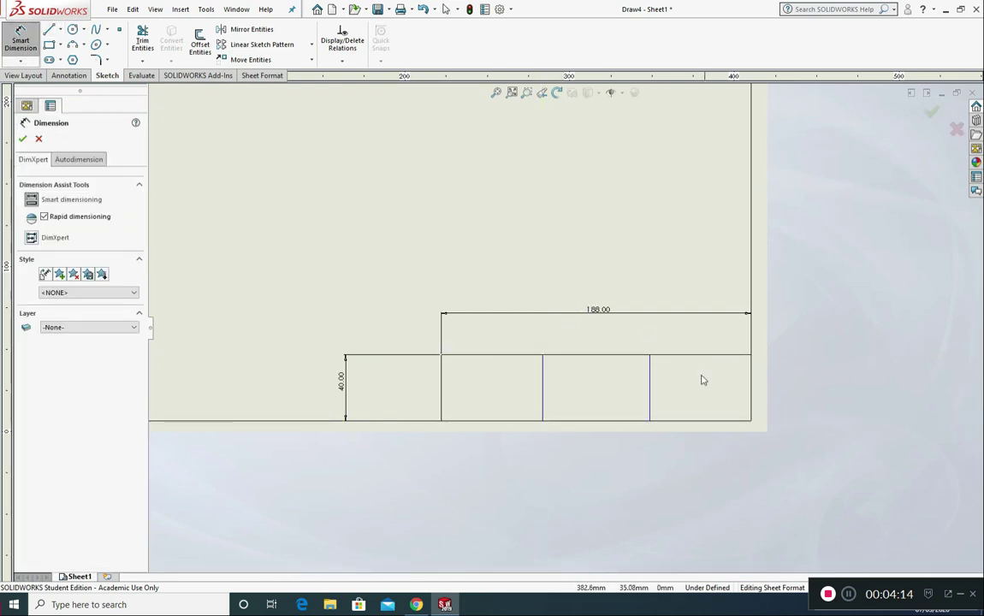
left_click(752, 410)
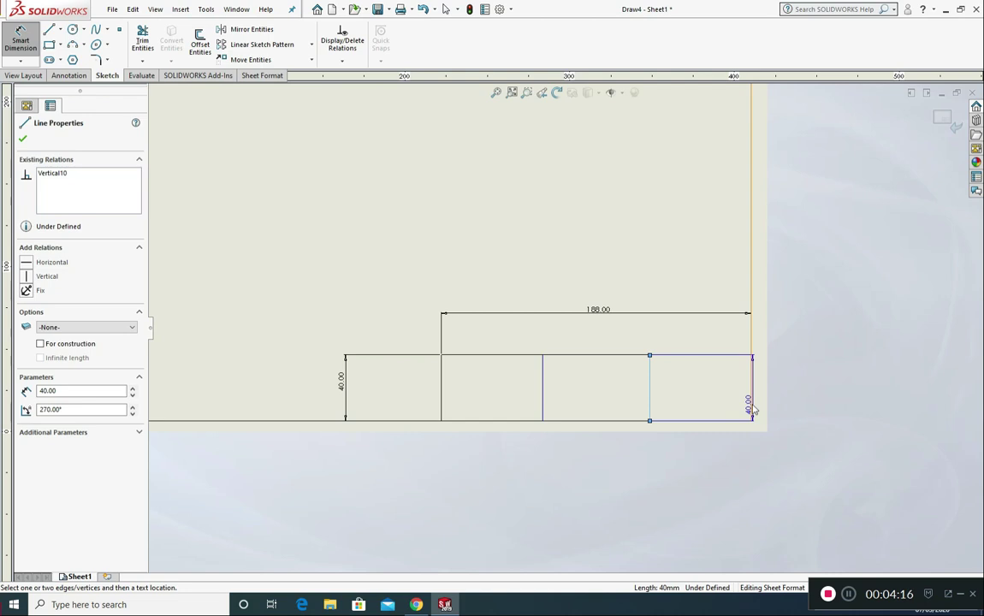
left_click(752, 350)
left_click(709, 340)
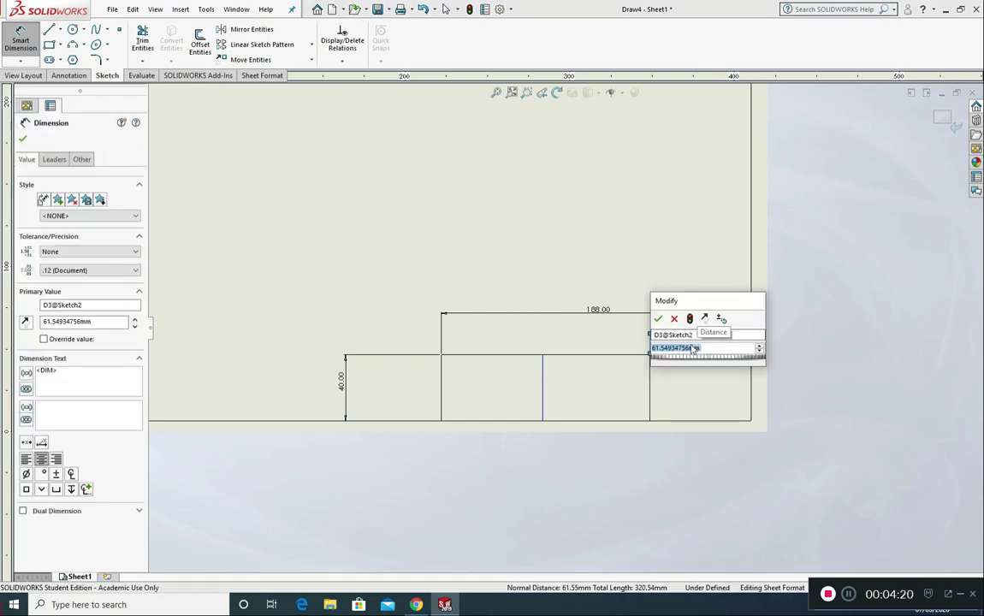
type("88")
left_click(657, 320)
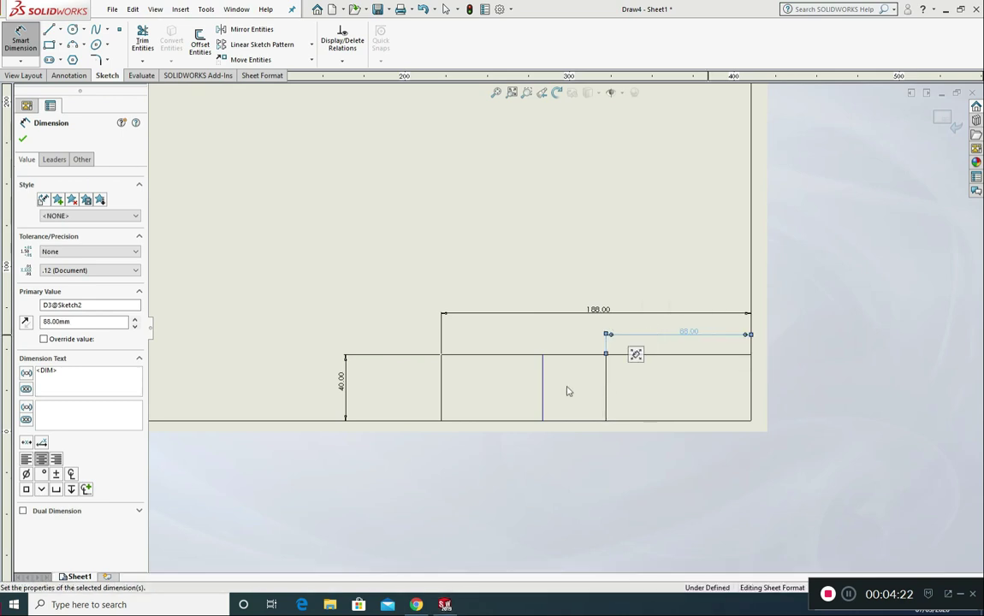
- Dimension the spacing between the two vertical divider lines and set it to 45 mm
left_click(543, 391)
left_click(606, 385)
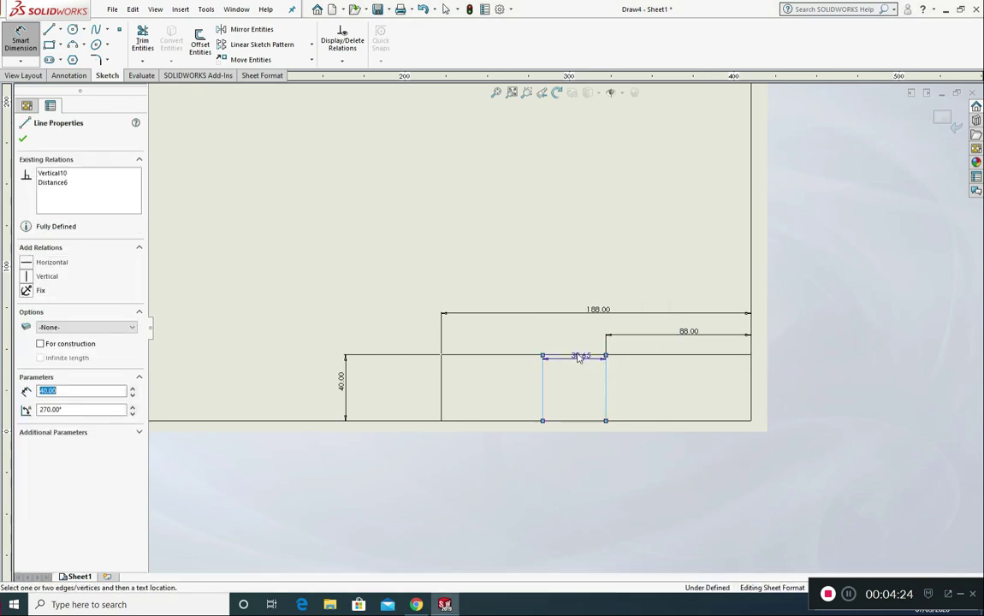
left_click(575, 343)
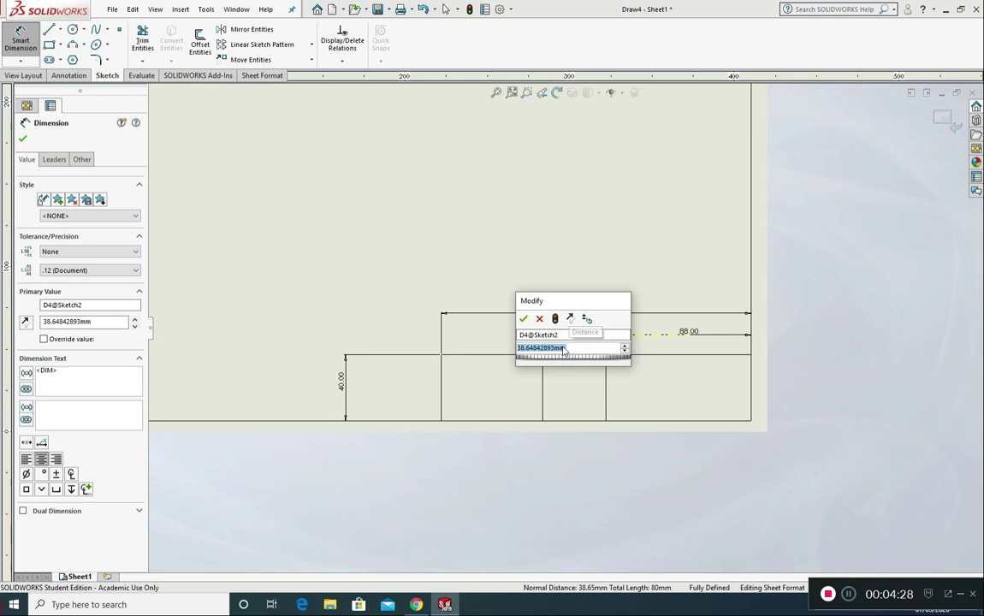
type("45")
key("Return")
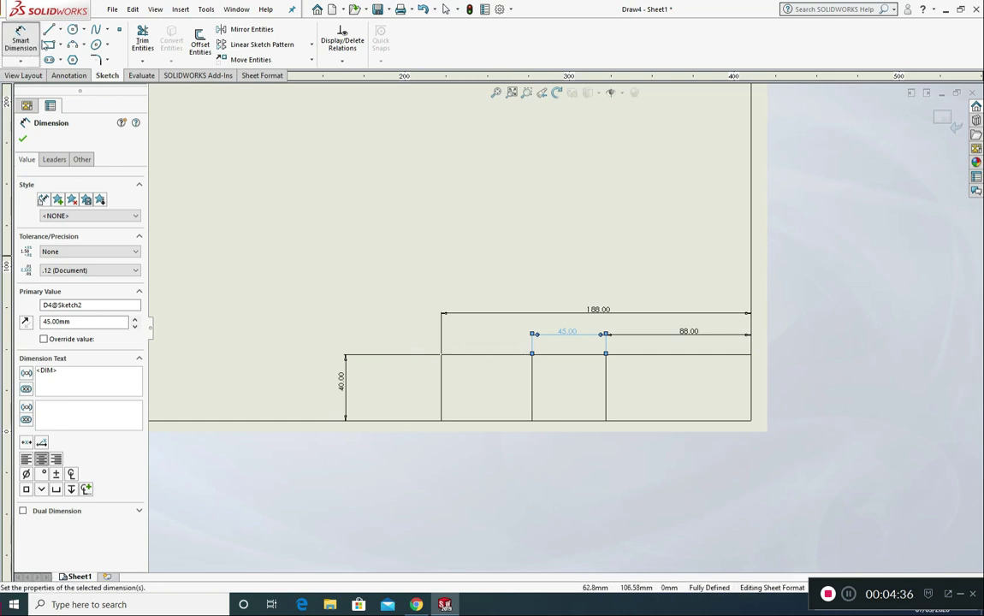
- Sketch a horizontal line across the whole title block from the left side's midpoint to the border's right edge
left_click(49, 29)
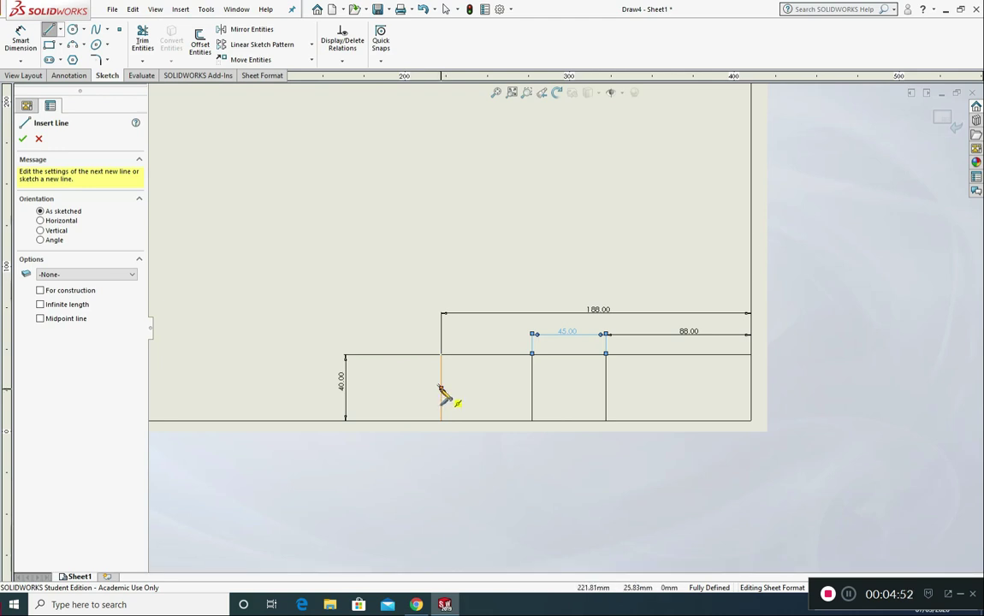
left_click(441, 387)
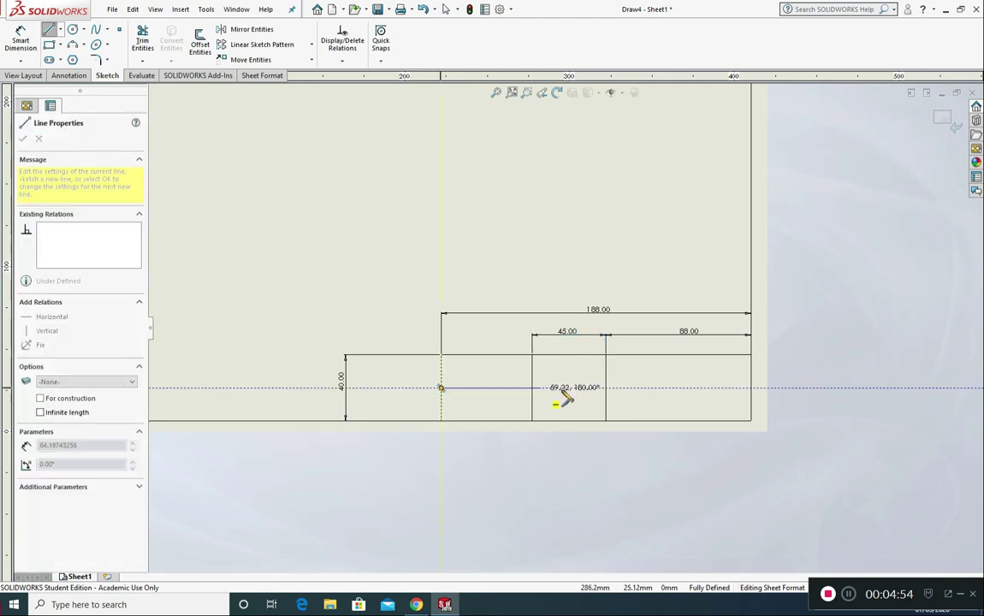
left_click(751, 387)
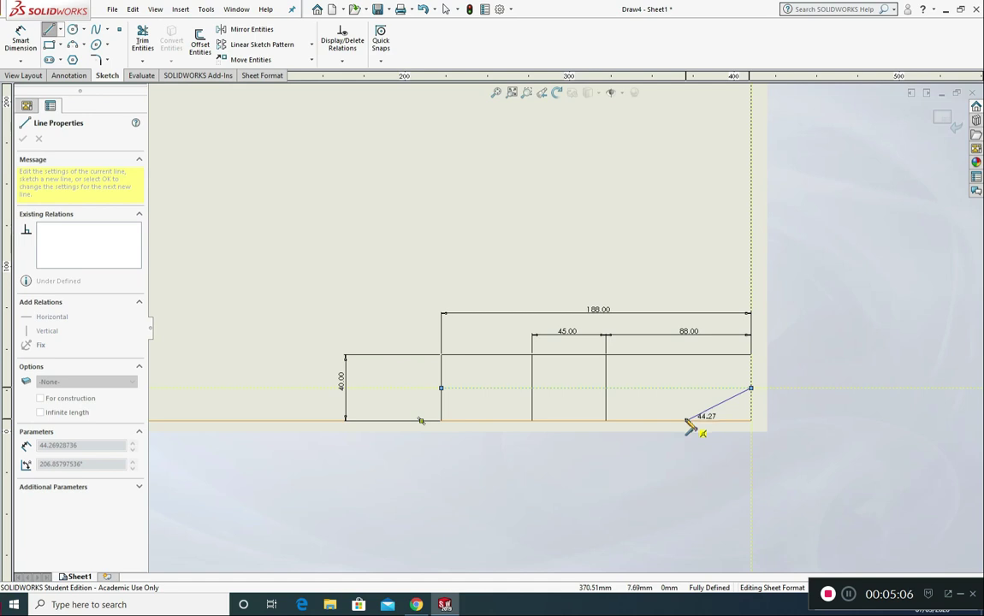
key("Escape")
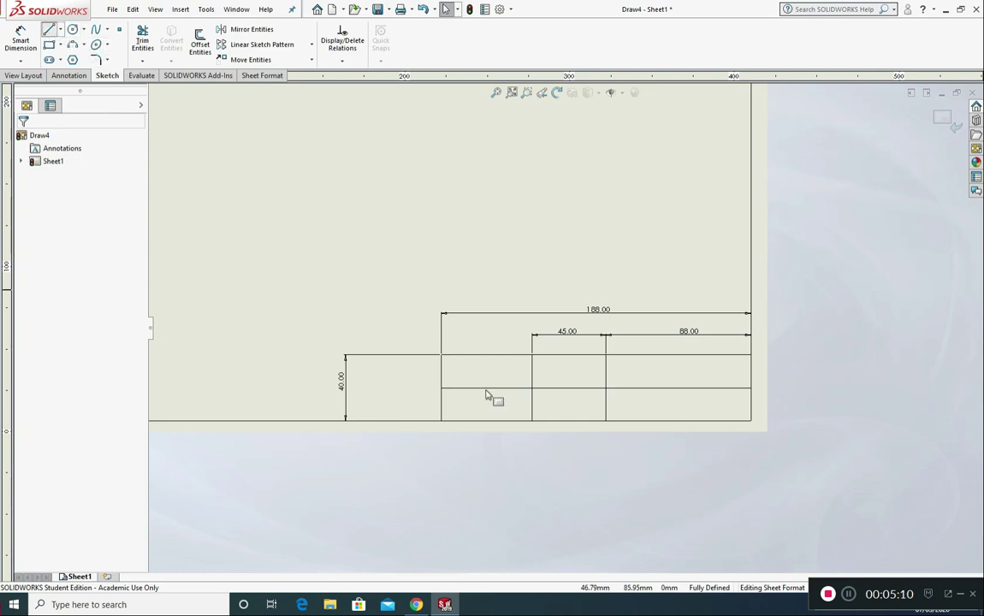
- Sketch a horizontal line across the title block's left column, about 6 mm below the middle line
scroll(524, 431, "down", 3)
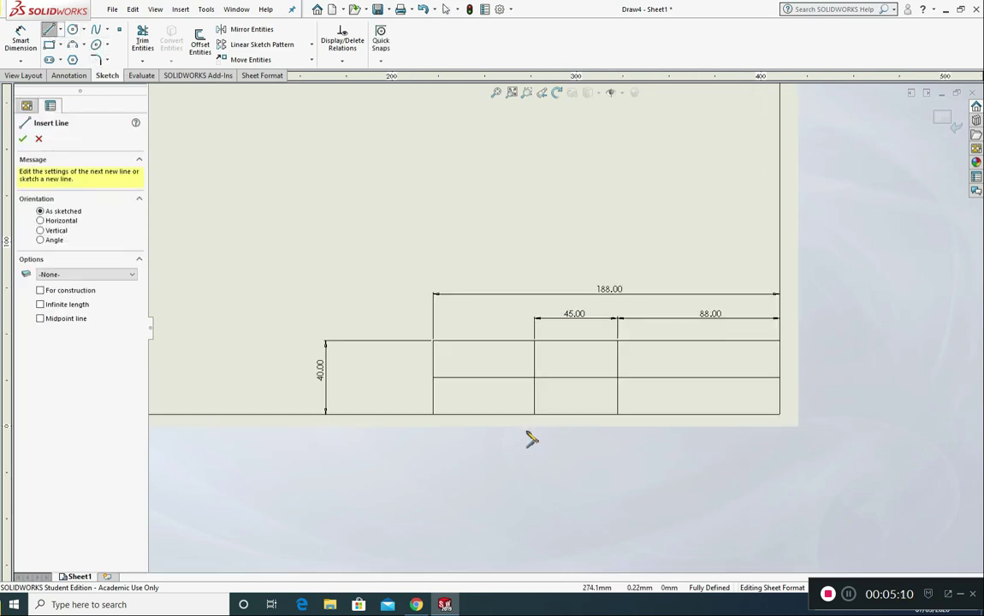
left_click(413, 366)
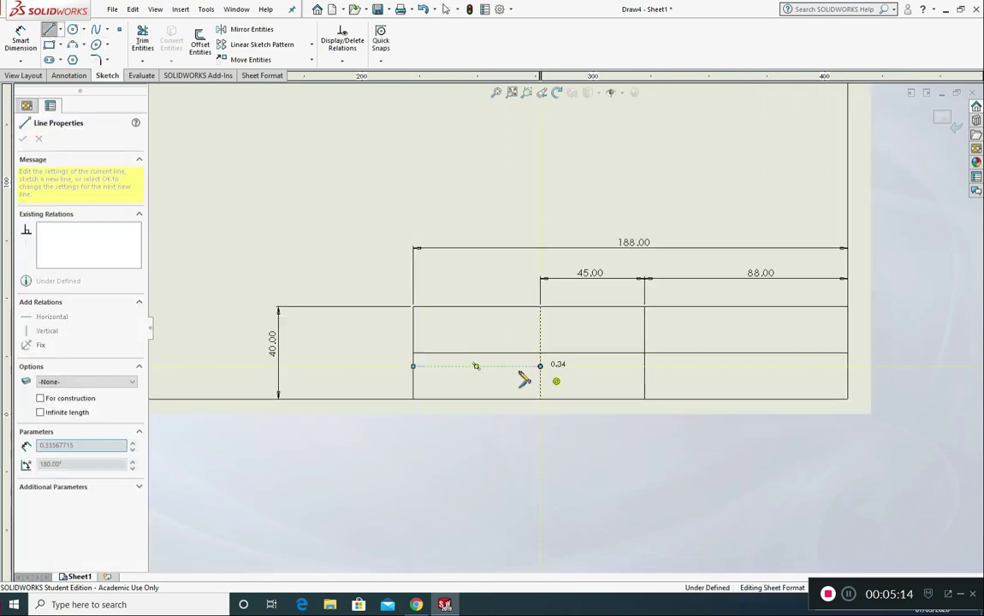
left_click(540, 366)
- Dimension the gap between the middle line and the left column's short horizontal line and set it to 5 mm
left_click(19, 41)
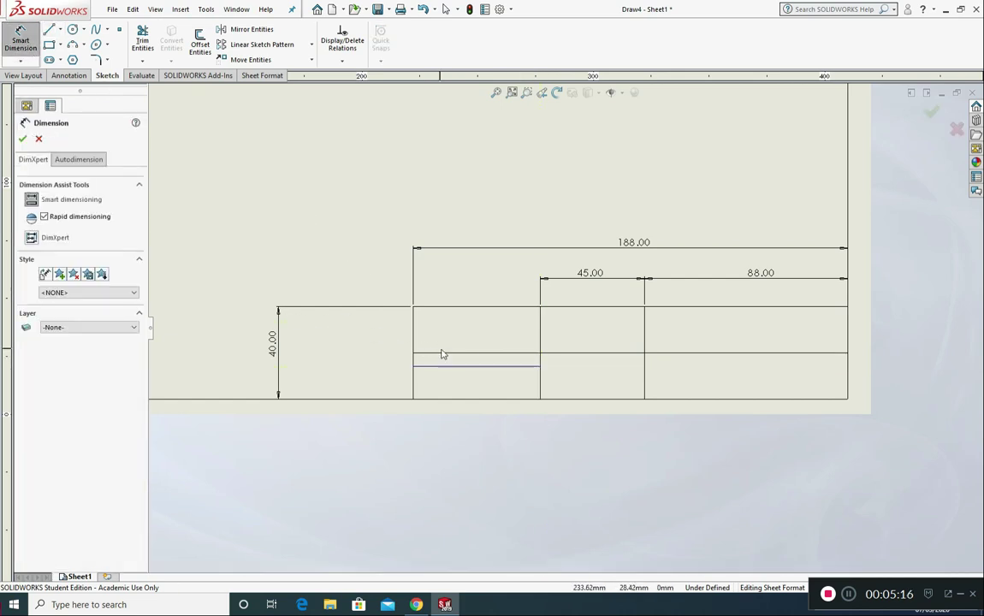
left_click(443, 354)
left_click(449, 368)
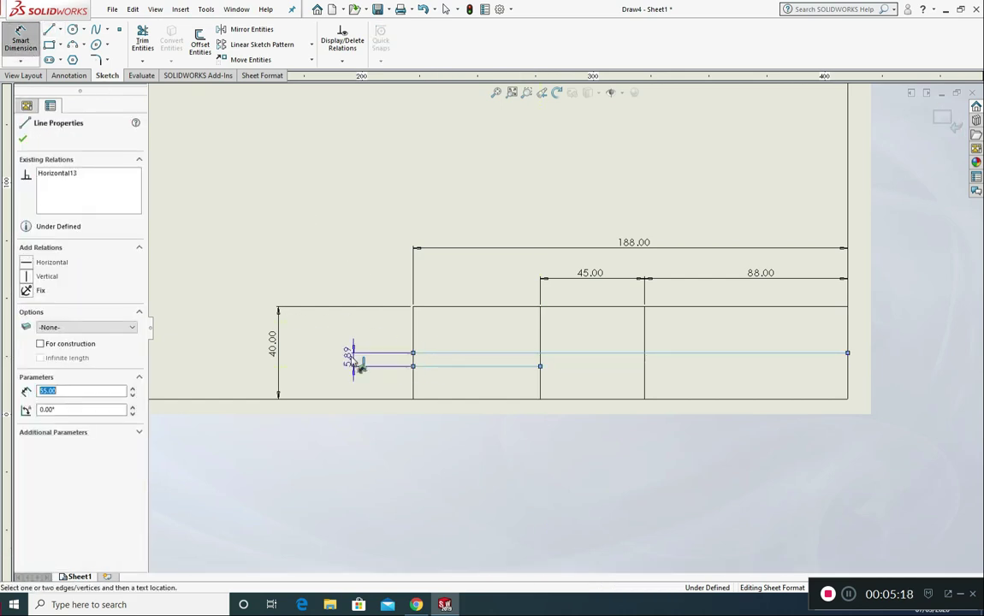
left_click(351, 361)
type("5")
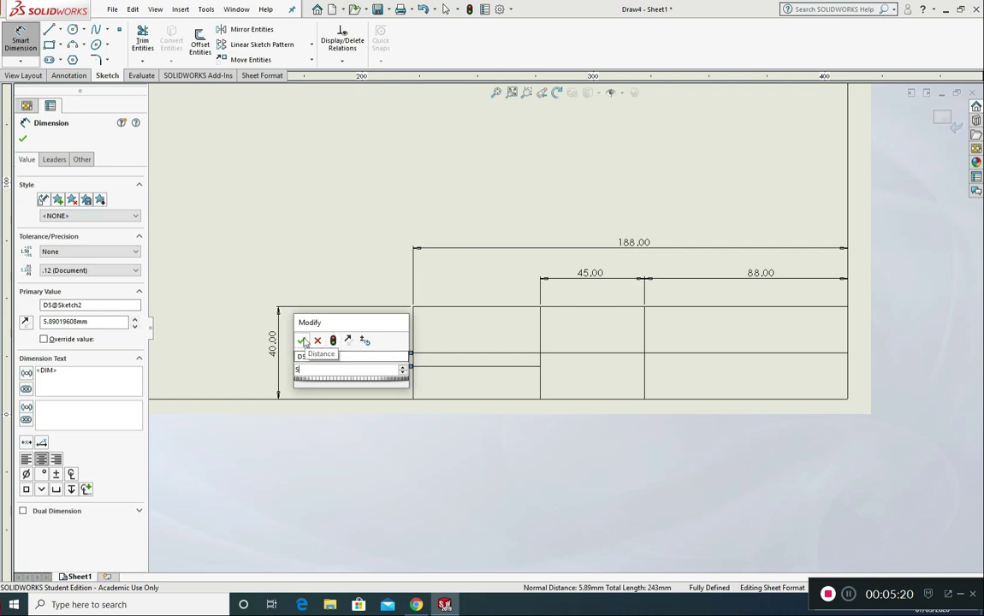
left_click(301, 338)
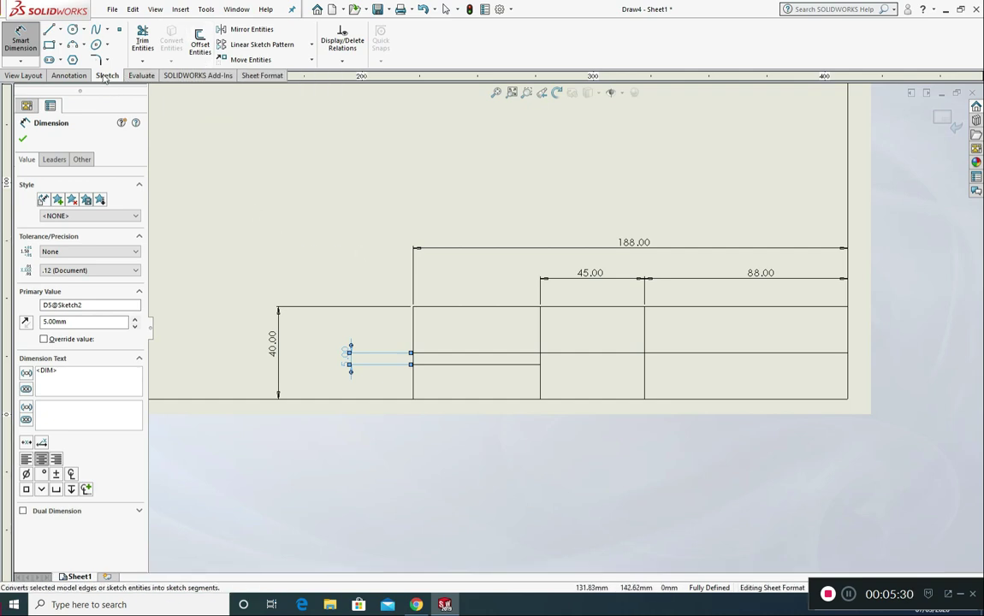
- Offset the left column's short horizontal line downward by 5 mm, and offset the resulting line downward by another 5 mm
left_click(195, 44)
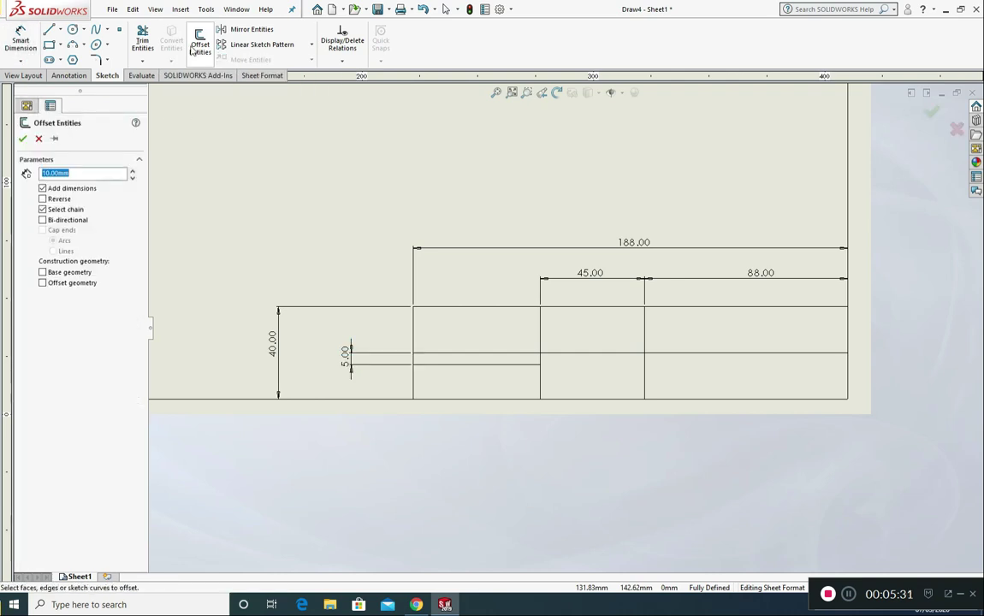
left_click(94, 173)
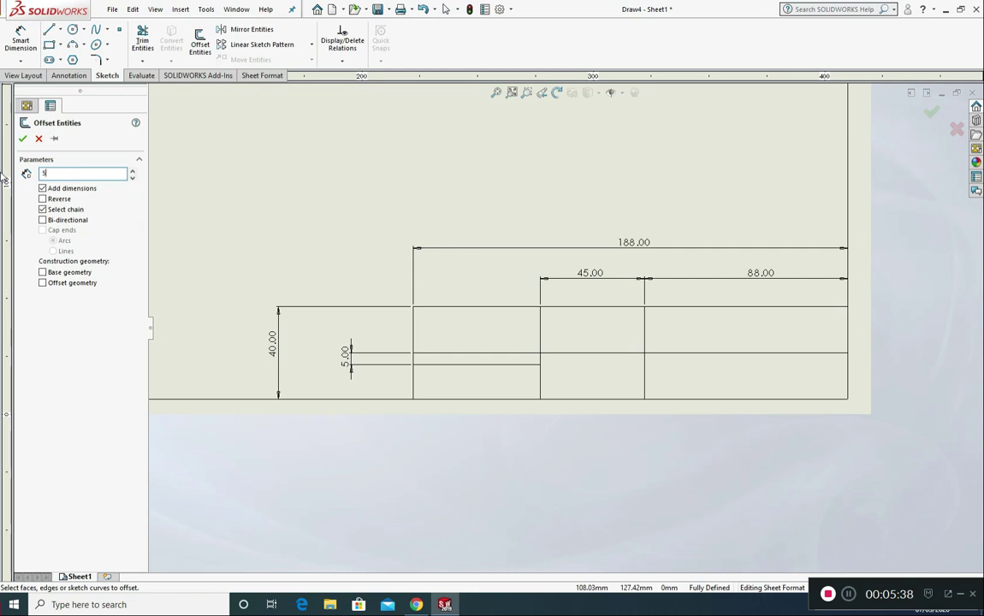
left_click(448, 366)
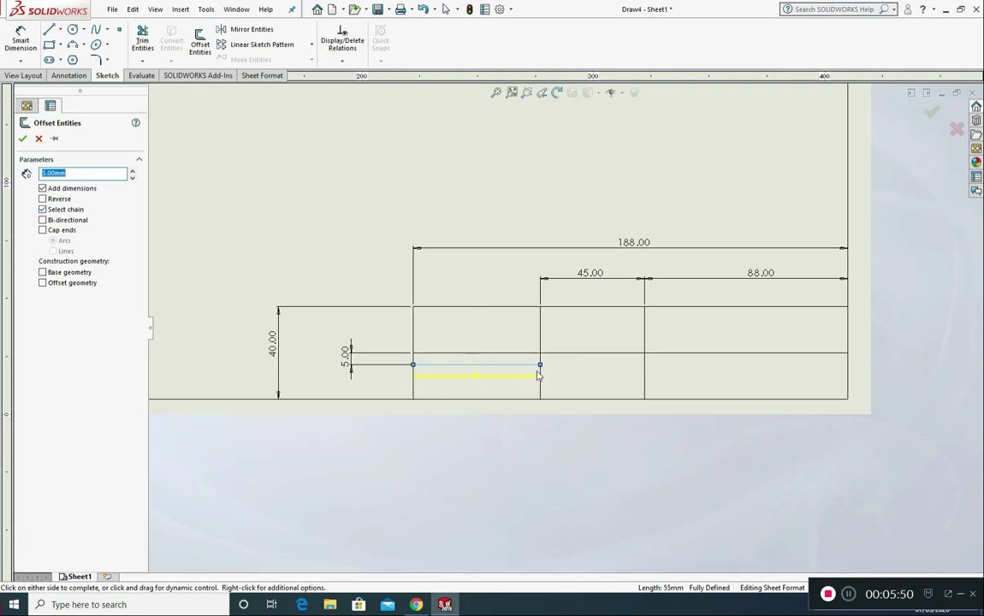
left_click(22, 139)
left_click(205, 54)
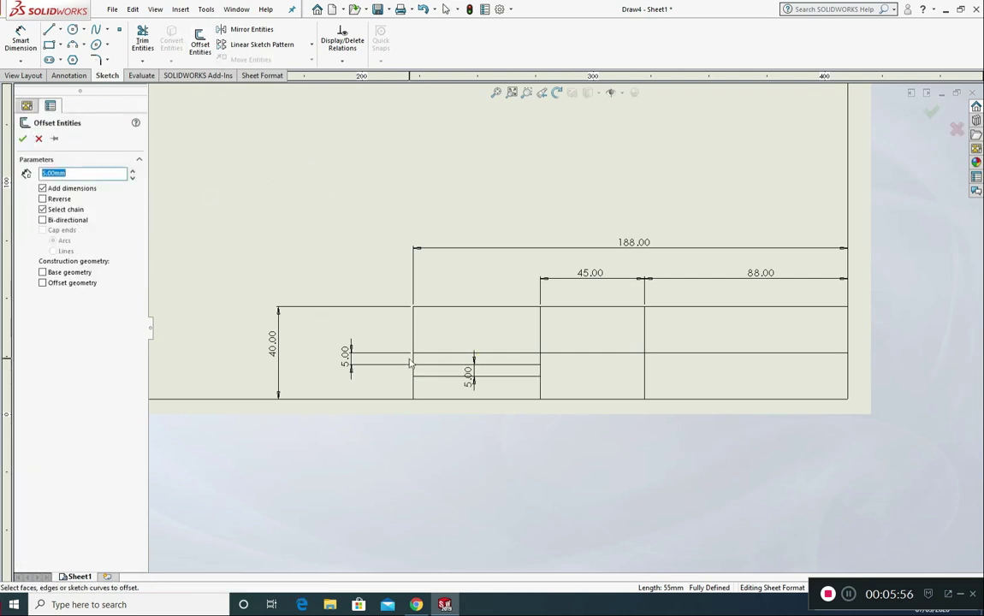
left_click(428, 376)
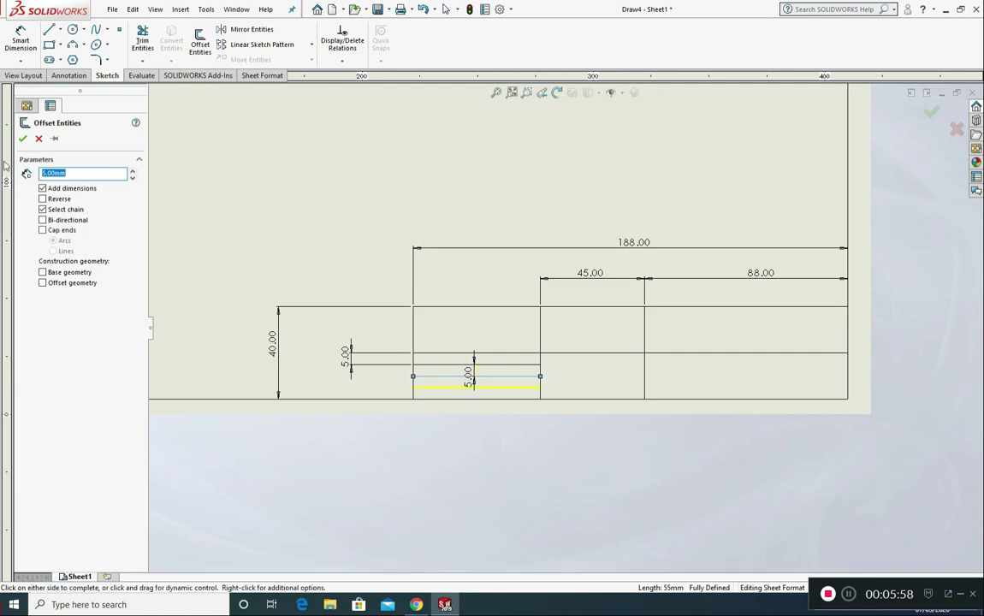
left_click(22, 140)
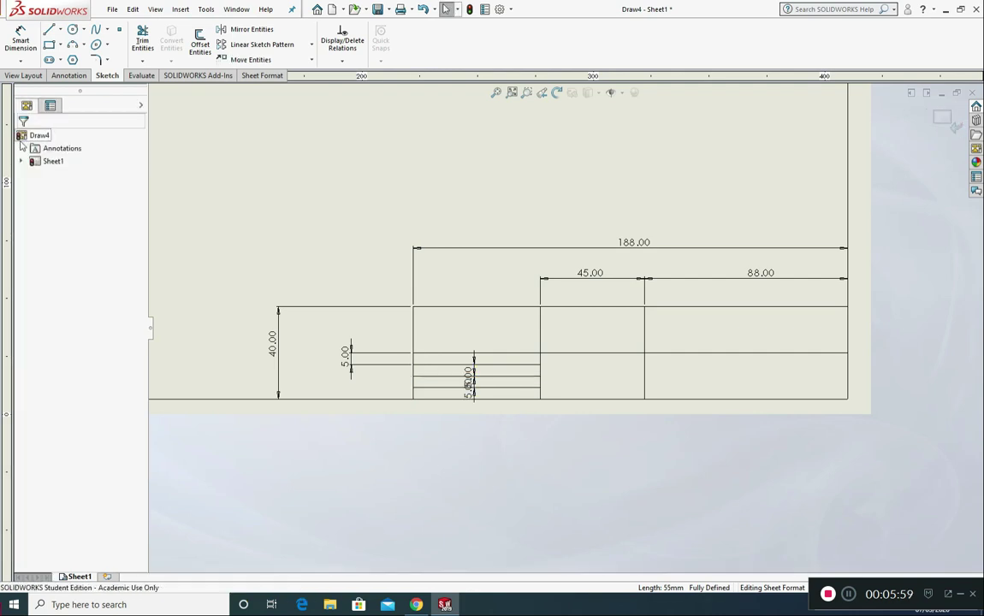
- Sketch a horizontal line across the 88 mm wide right column, level with the left column's lowest row line
left_click(50, 30)
scroll(850, 398, "down", 2)
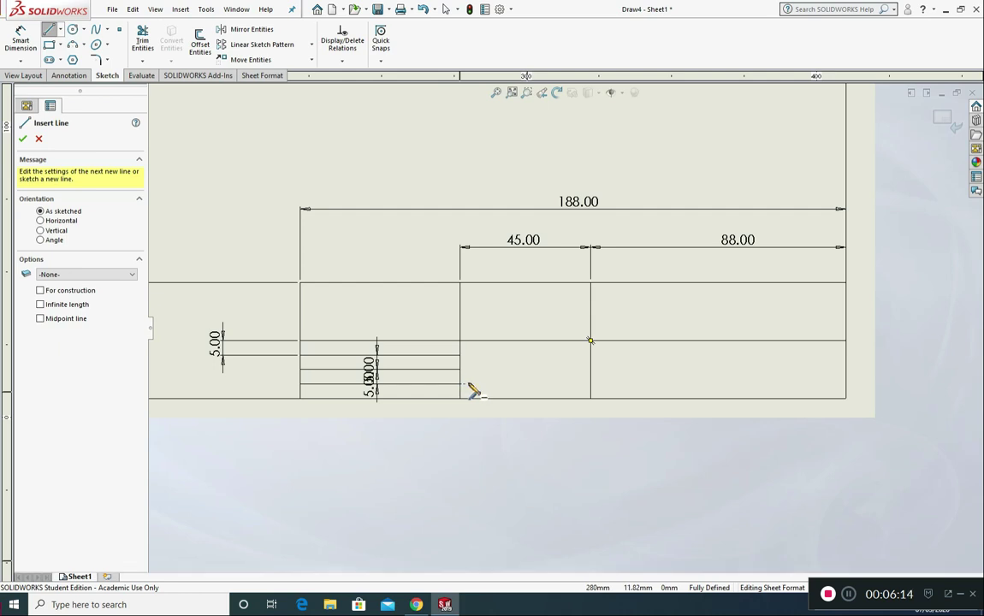
left_click(590, 384)
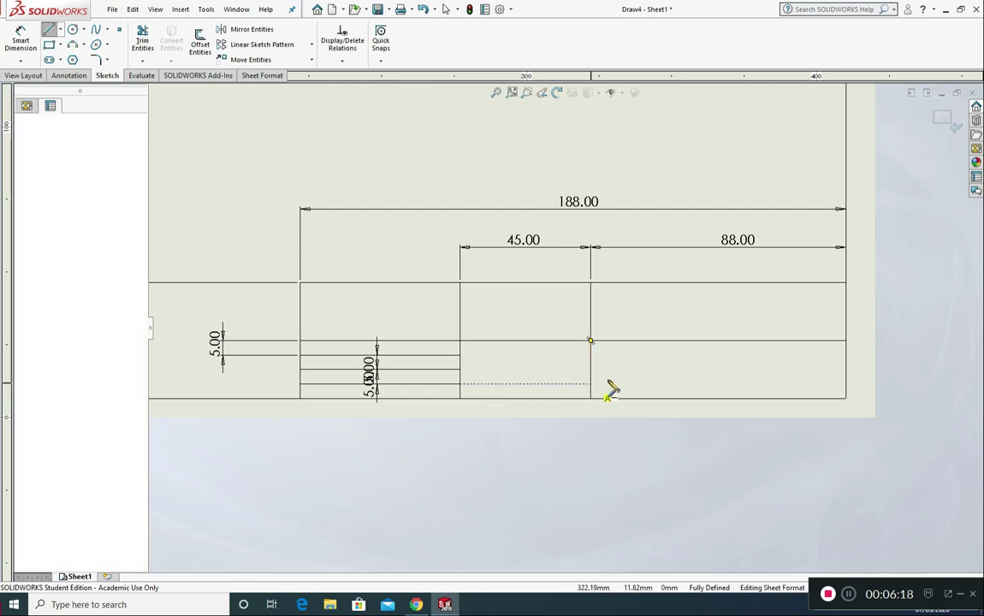
left_click(847, 385)
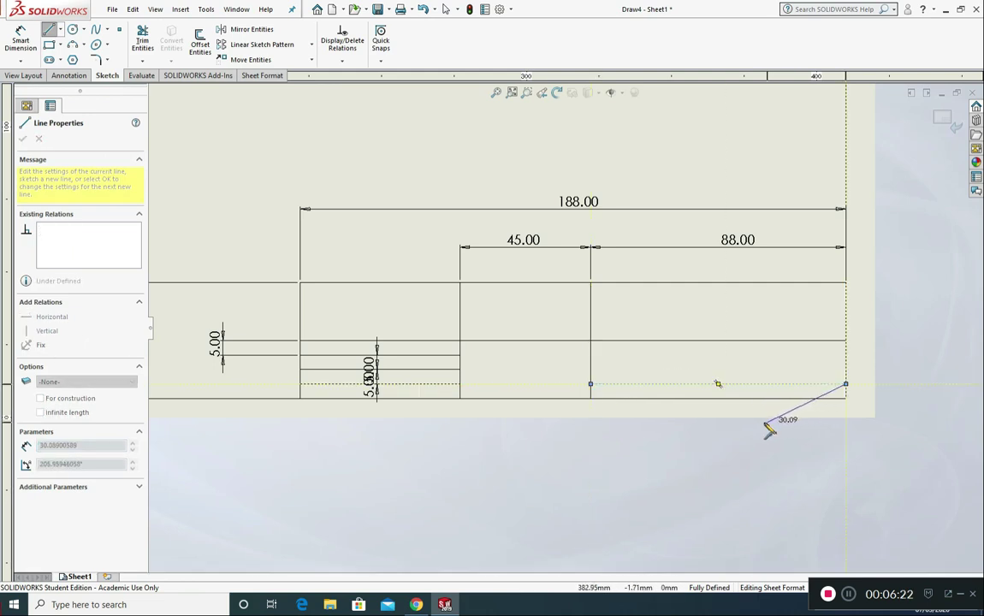
key("Escape")
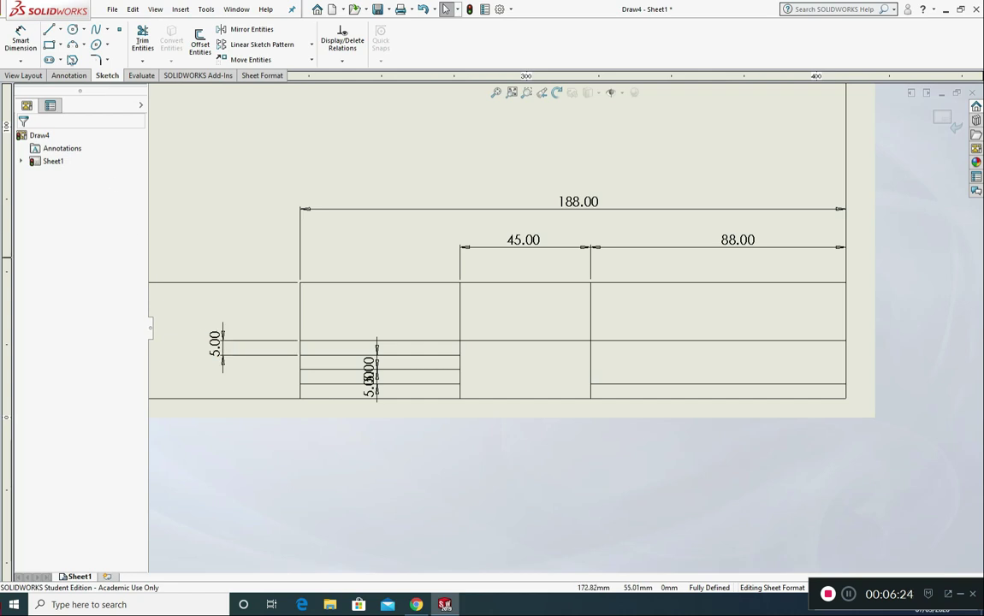
- Sketch a vertical line from the midpoint of the 88 mm column's lowest row line down to the title block's bottom edge
left_click(49, 31)
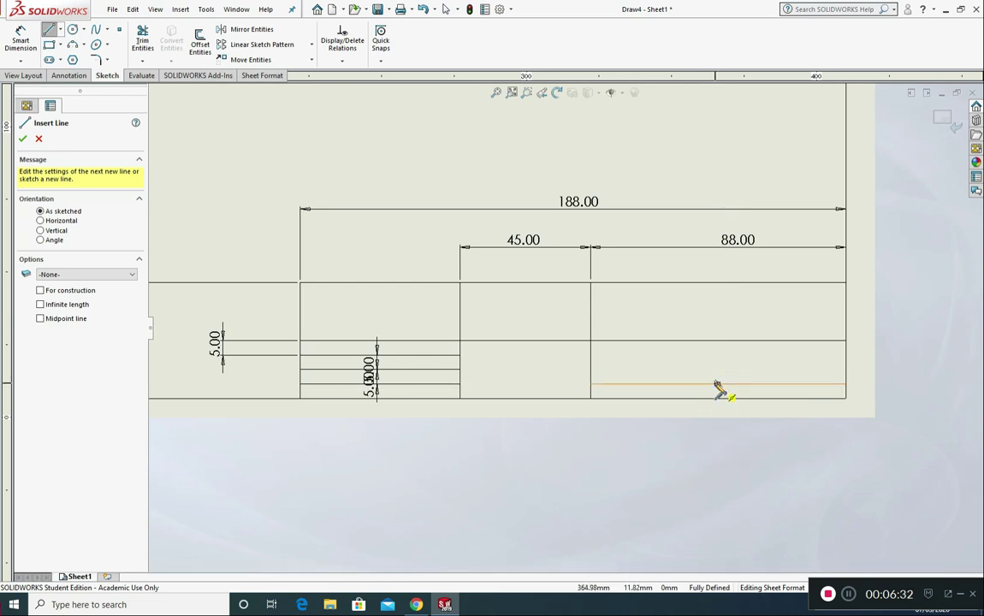
left_click(719, 386)
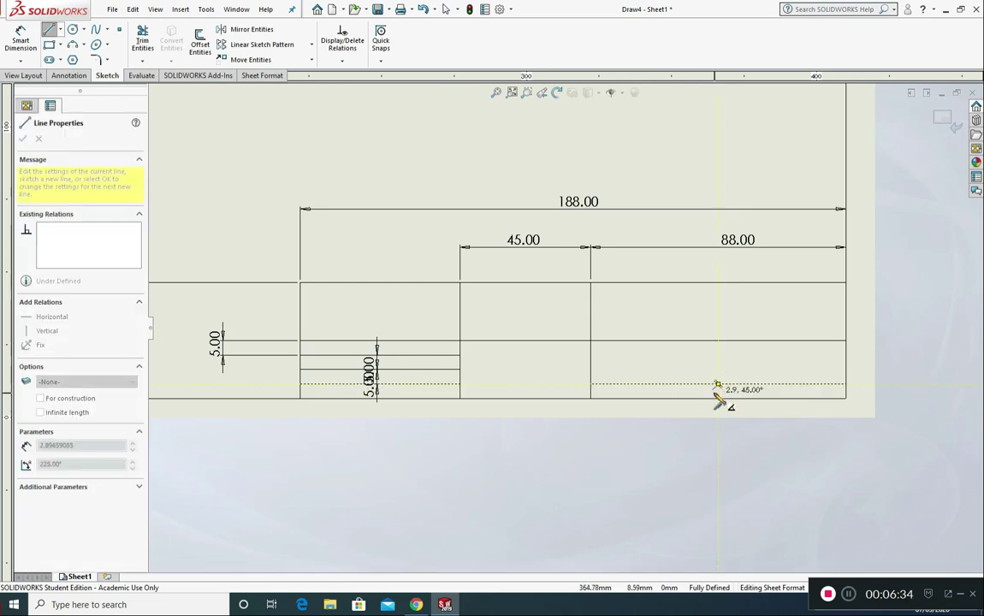
left_click(719, 398)
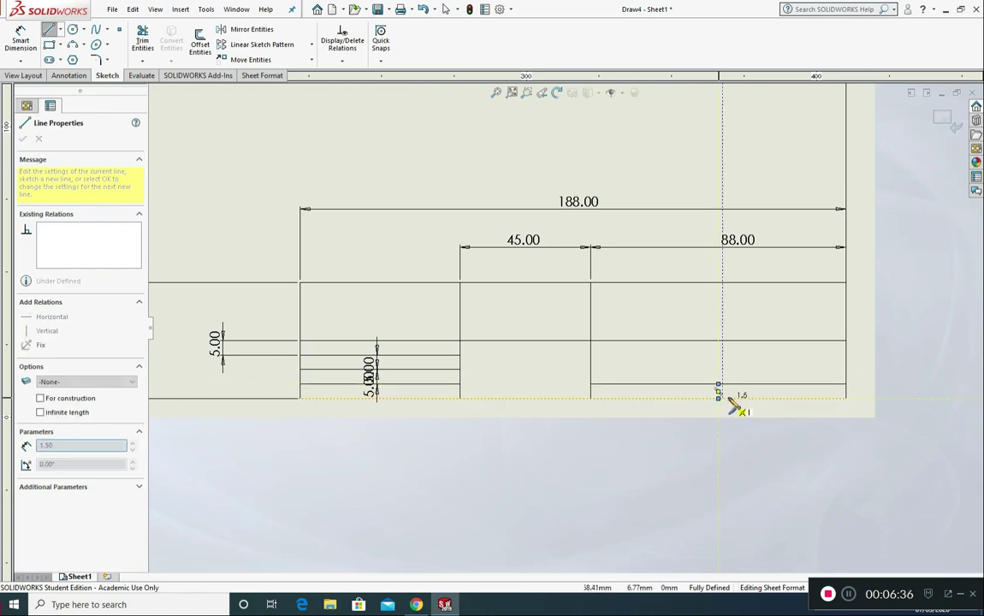
key("Escape")
key("Escape")
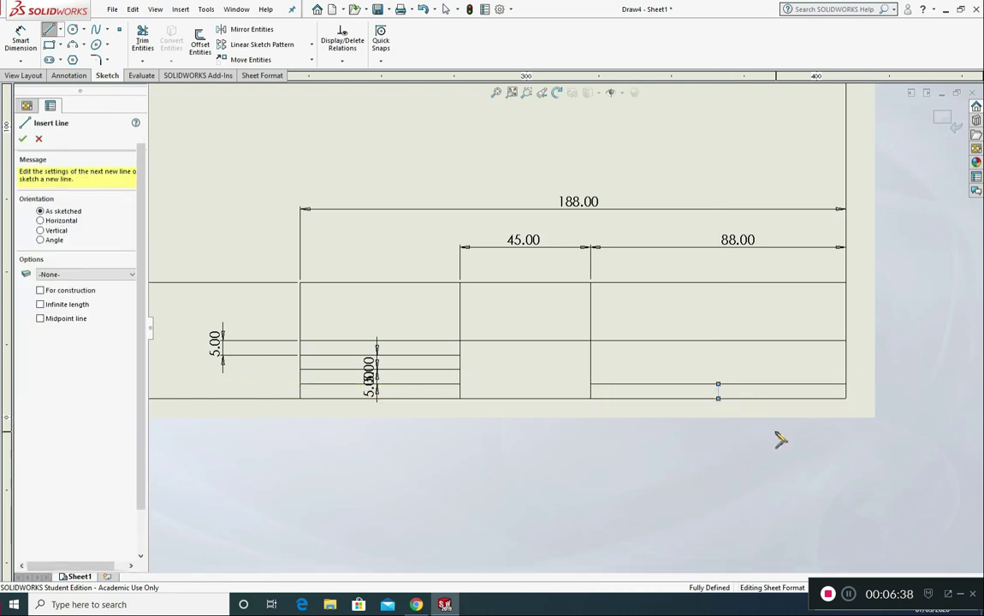
- Sketch a vertical line in the 88 mm column from the middle line to the lowest row line, about 16 mm from the right border
left_click(49, 30)
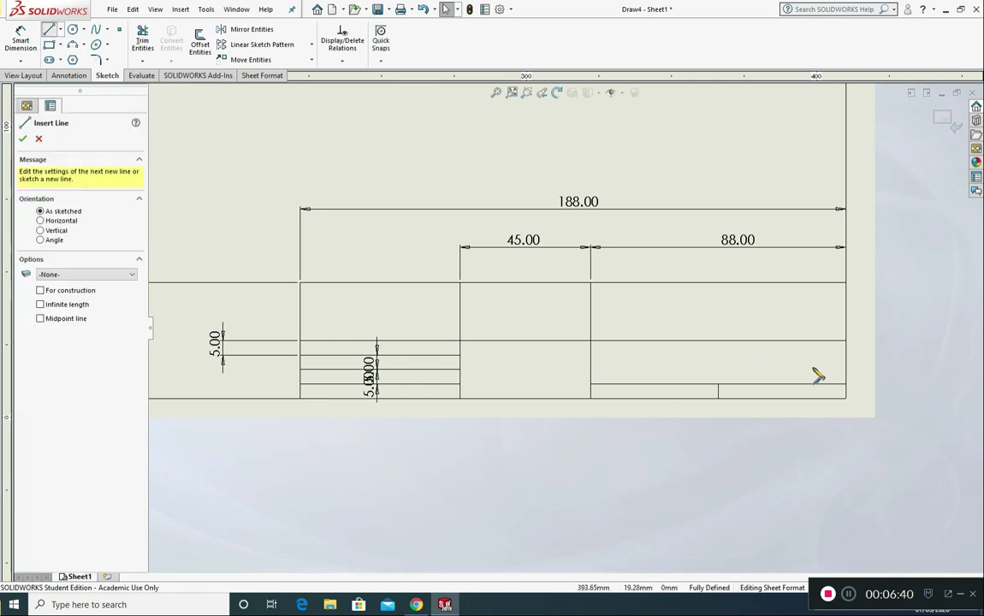
left_click(801, 342)
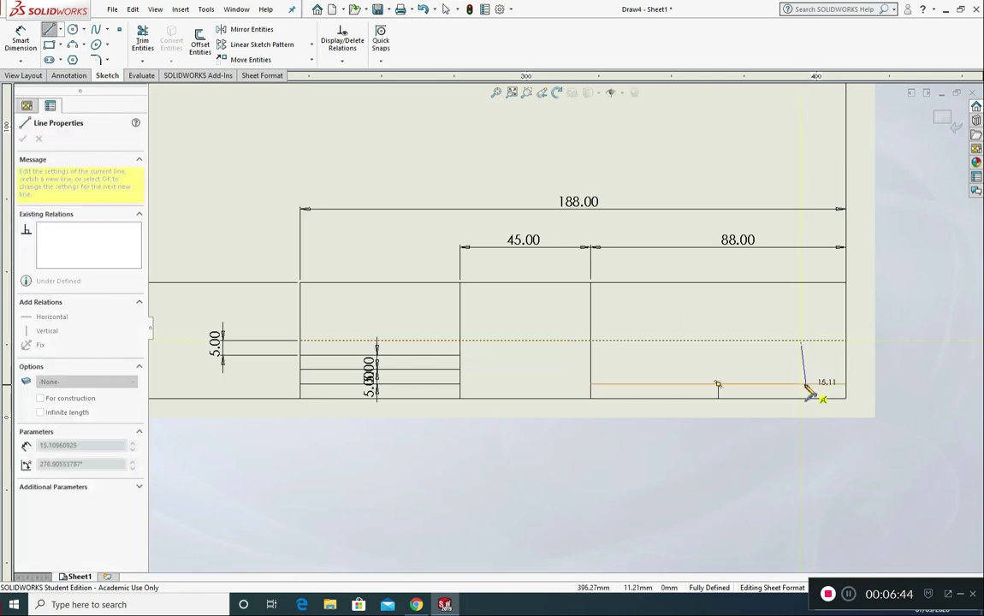
left_click(801, 384)
- Dimension the distance between the new vertical line and the right border and set it to 15 mm
left_click(21, 40)
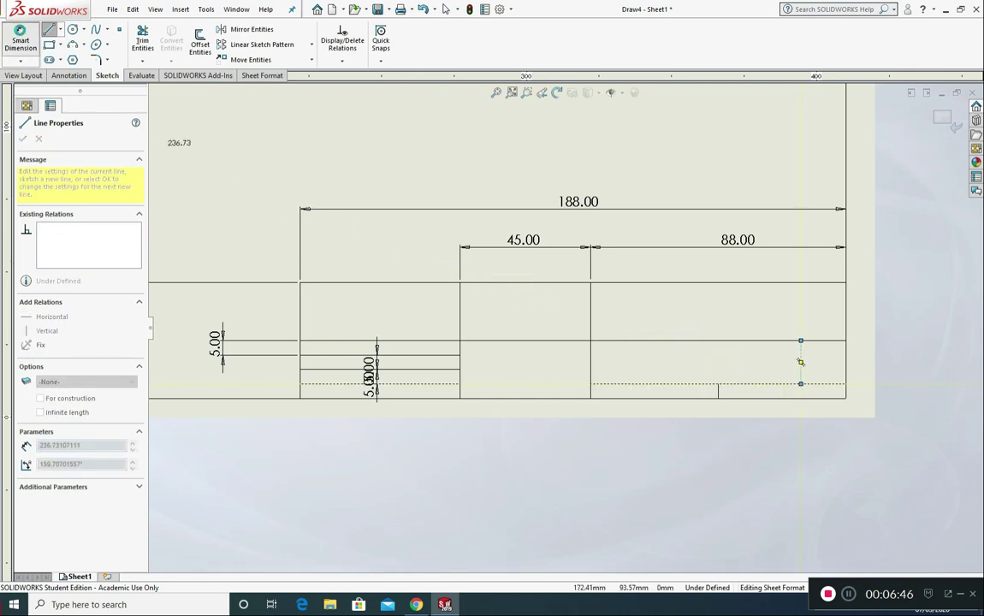
left_click(801, 366)
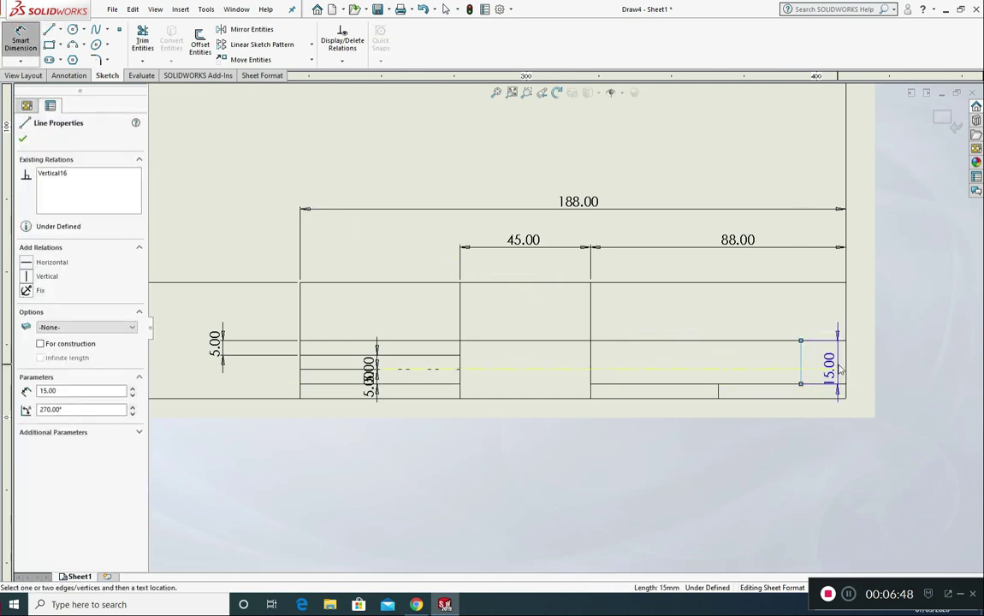
left_click(846, 368)
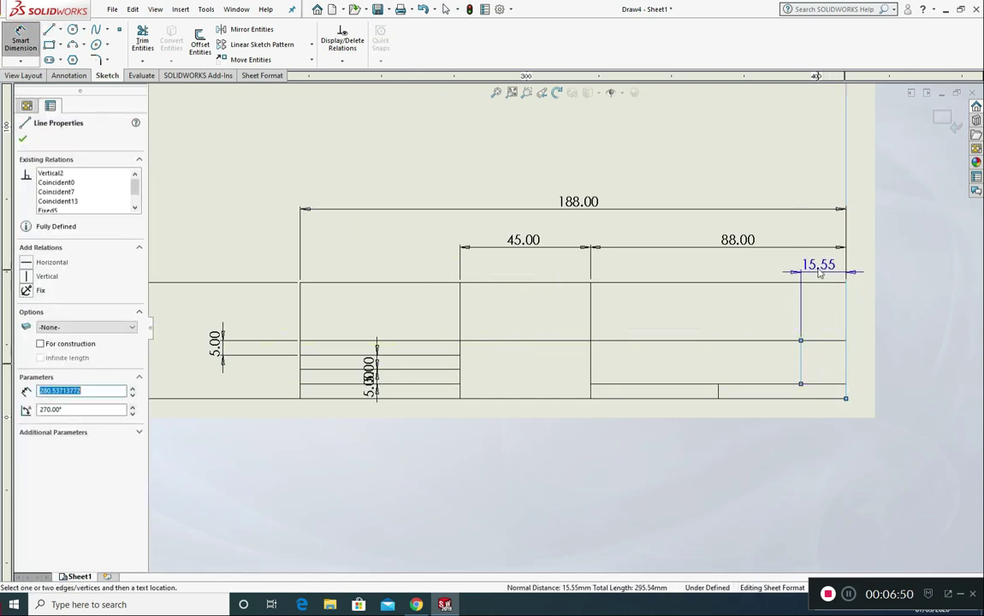
left_click(819, 272)
type("15")
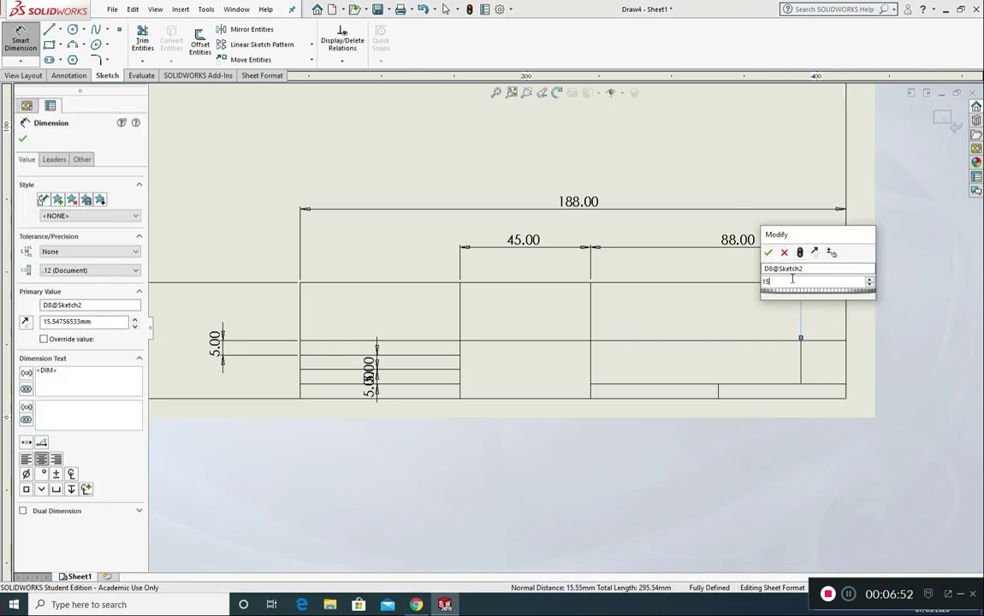
left_click(769, 253)
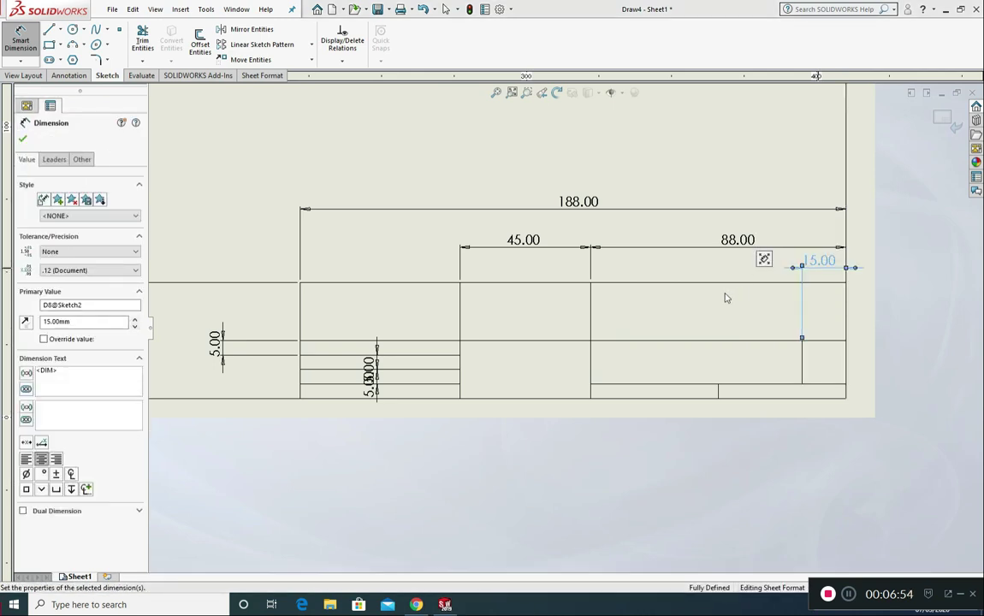
- Sketch a horizontal line across the 45 mm wide column, level with the second of the left column's three row lines
left_click(49, 30)
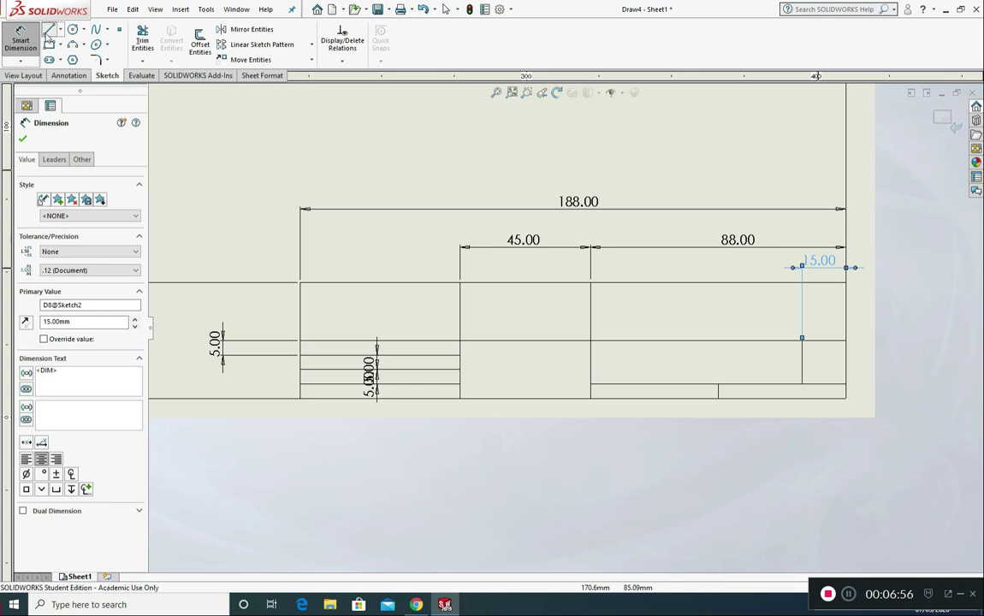
left_click(460, 369)
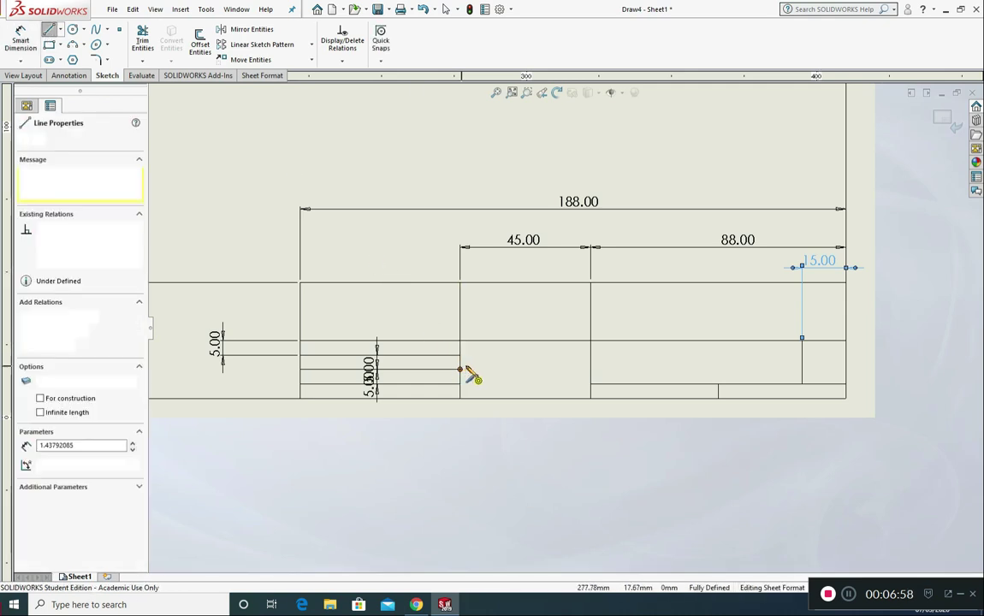
left_click(590, 370)
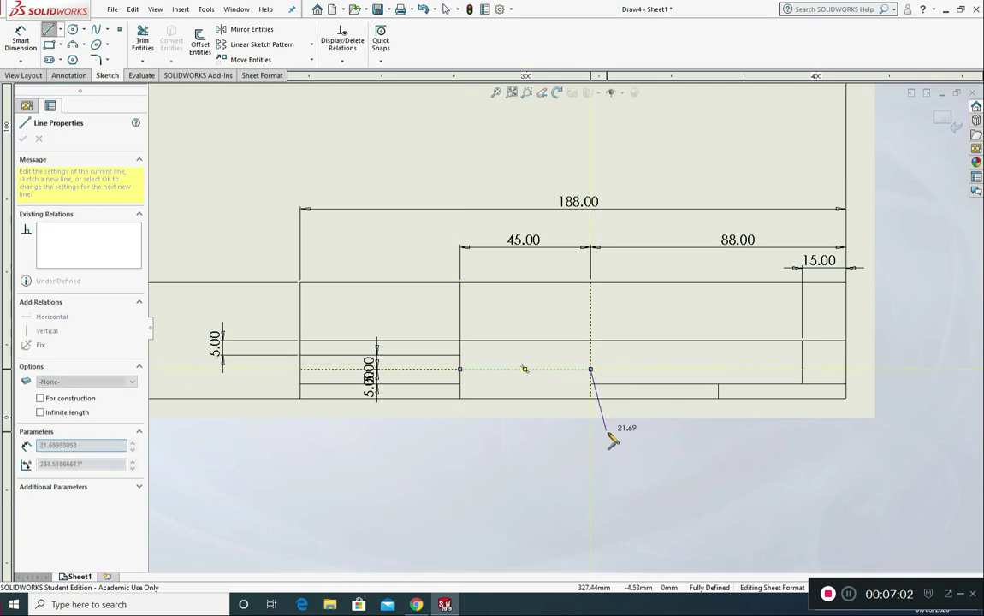
key("Escape")
key("Escape")
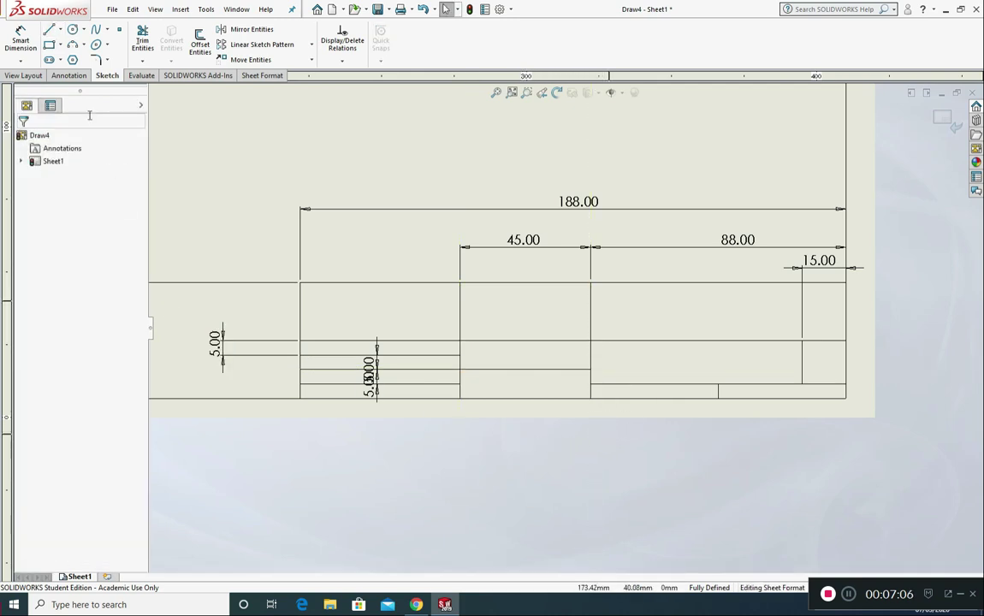
- Sketch three vertical lines in the left column from the middle line to the bottom edge, about 7, 19 and 38 mm from its left edge
left_click(49, 31)
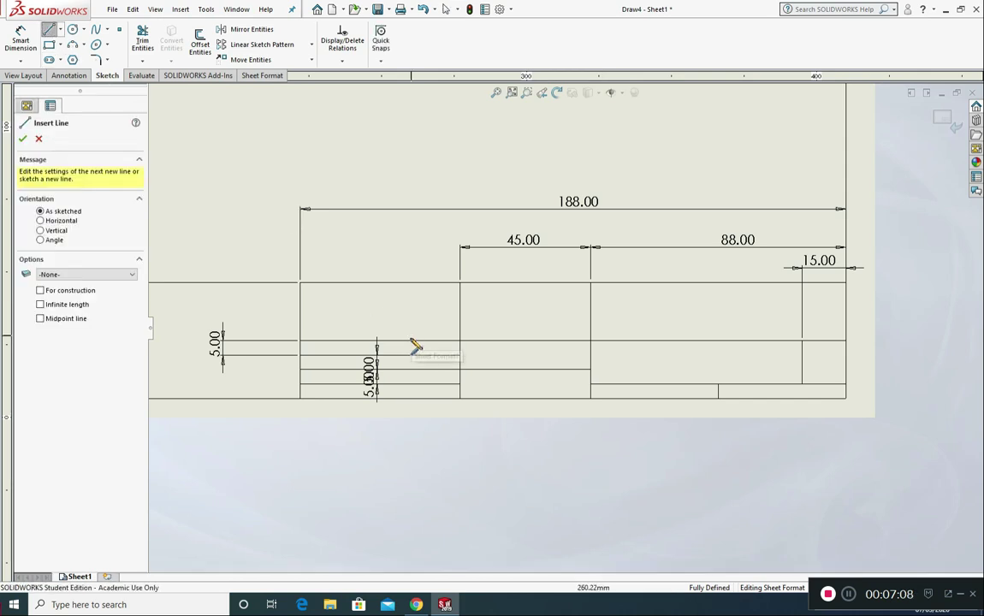
left_click(322, 342)
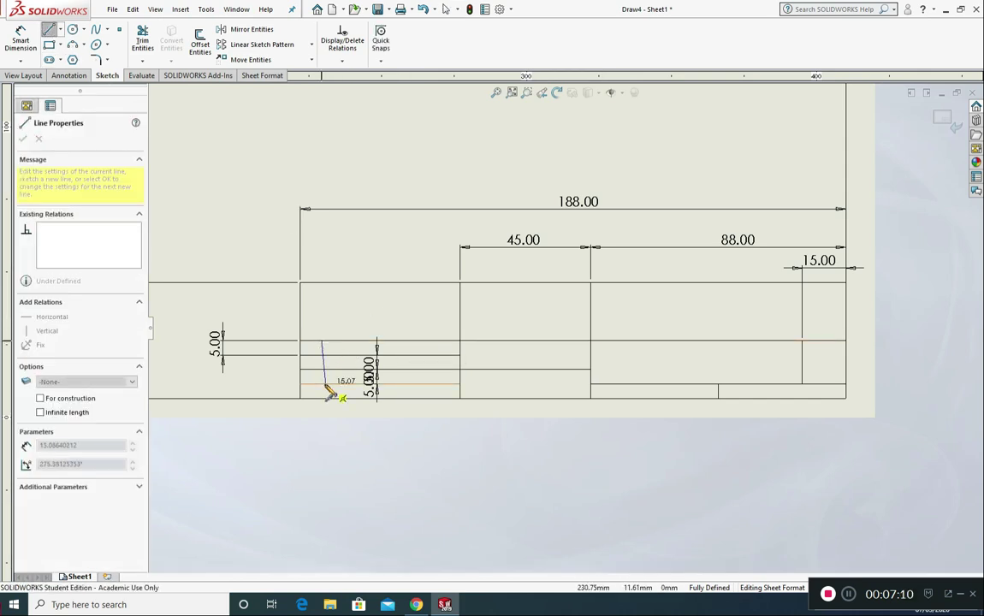
left_click(322, 398)
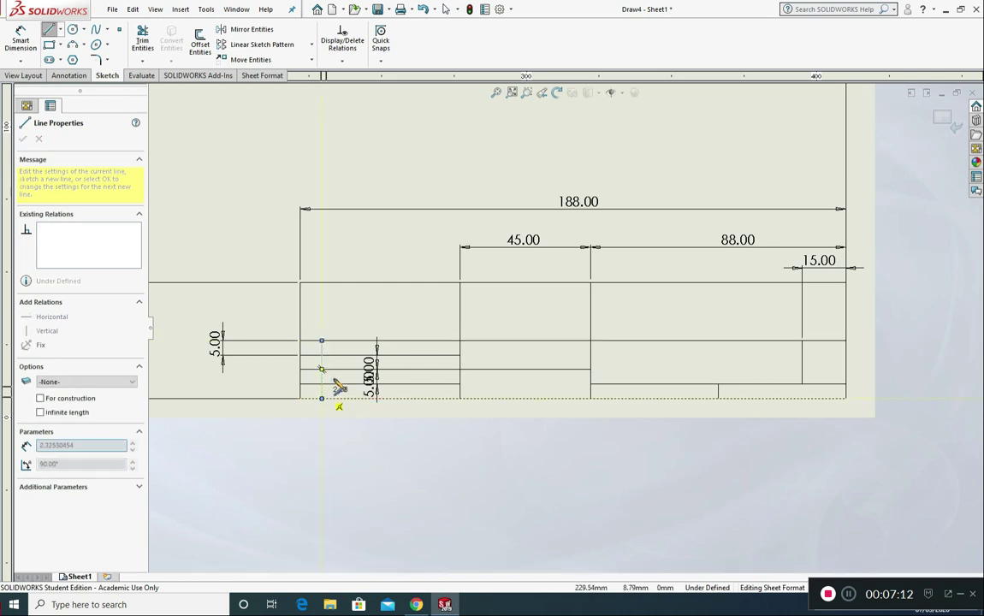
key("Escape")
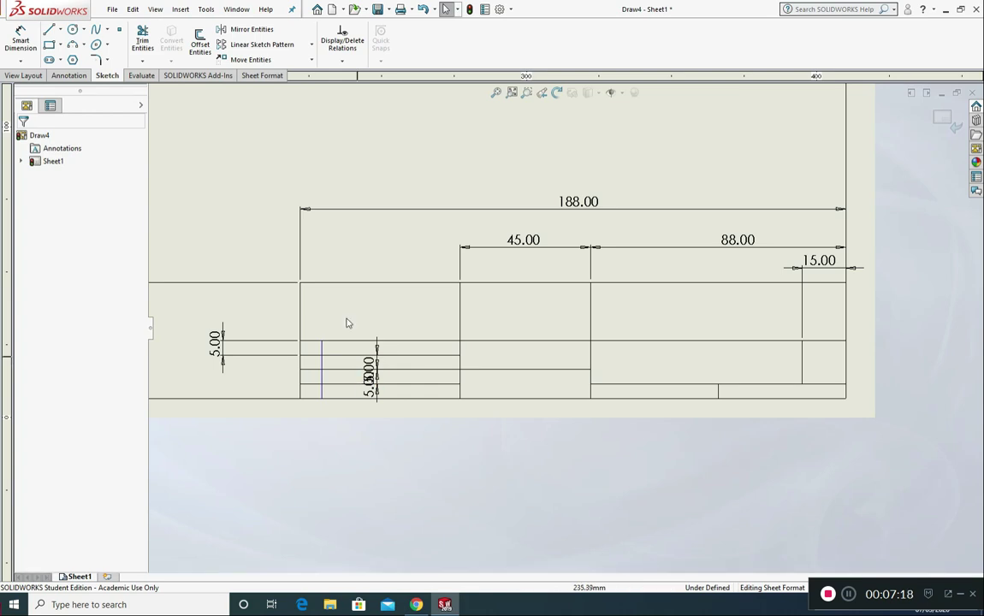
key("l")
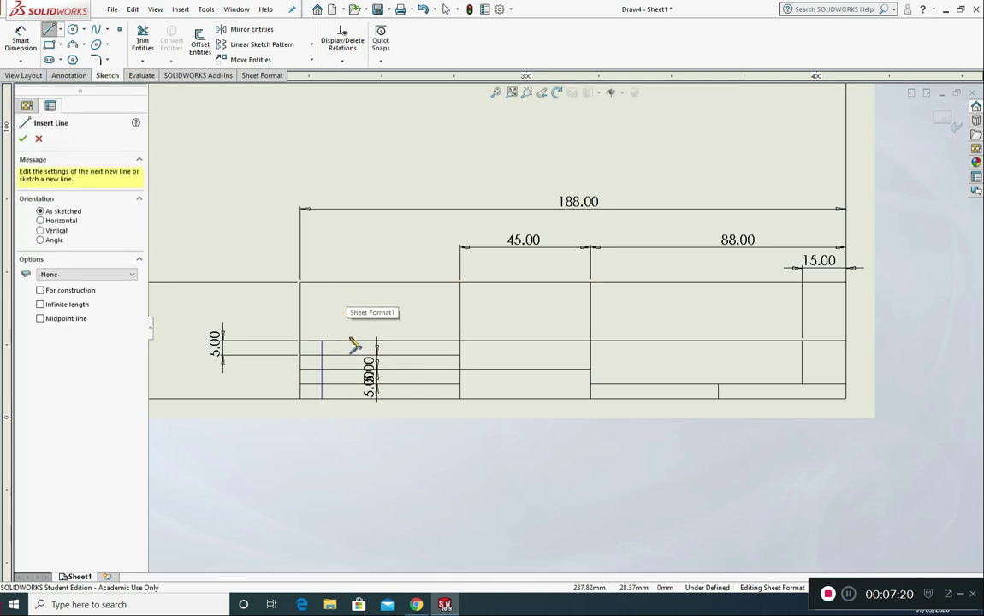
left_click(355, 340)
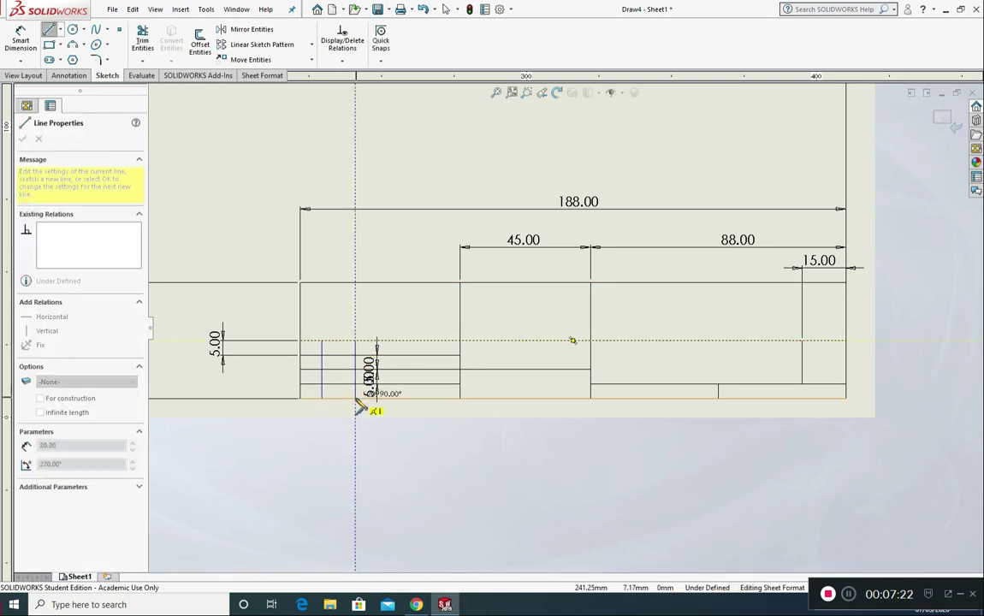
left_click(355, 398)
key("Escape")
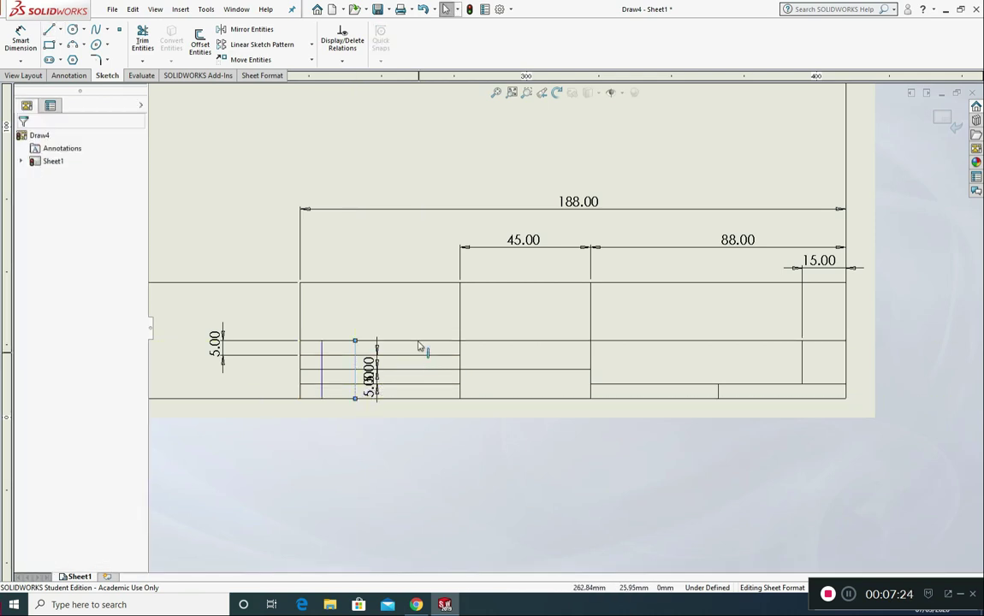
key("l")
left_click(410, 341)
left_click(411, 398)
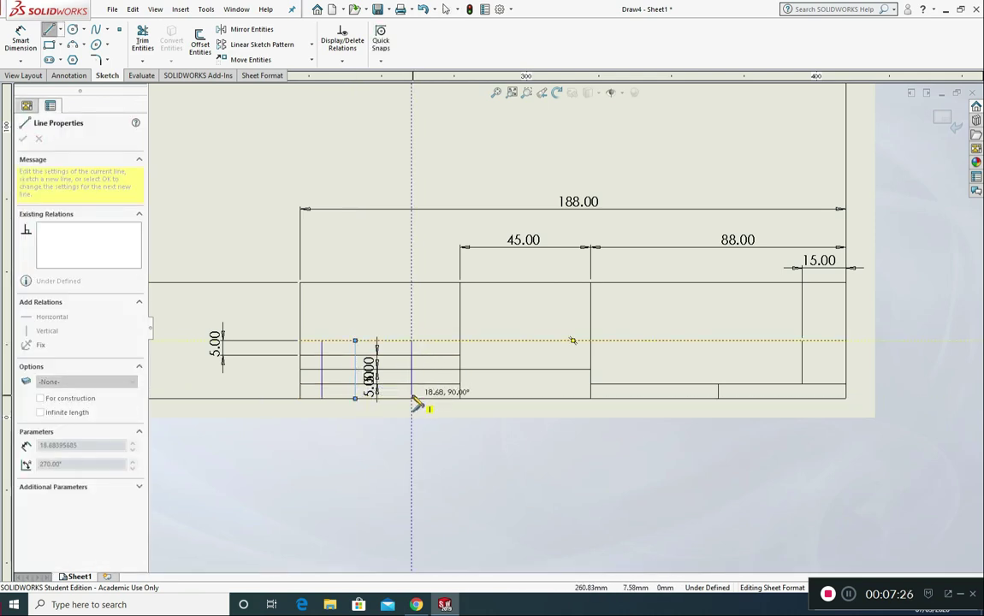
key("Escape")
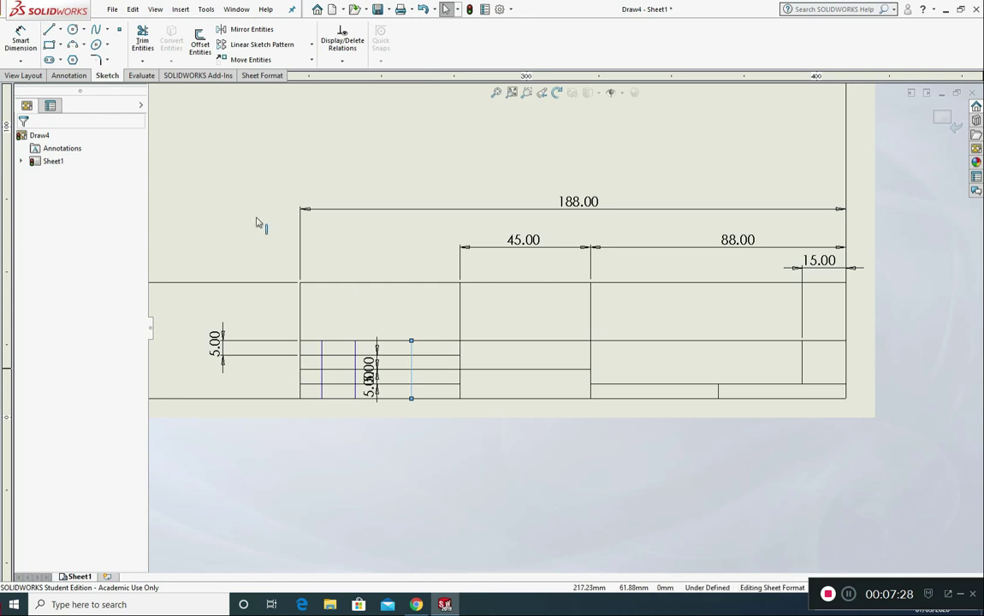
- Dimension the distance from the left column's left edge to the first short vertical line and set it to 8 mm
left_click(20, 38)
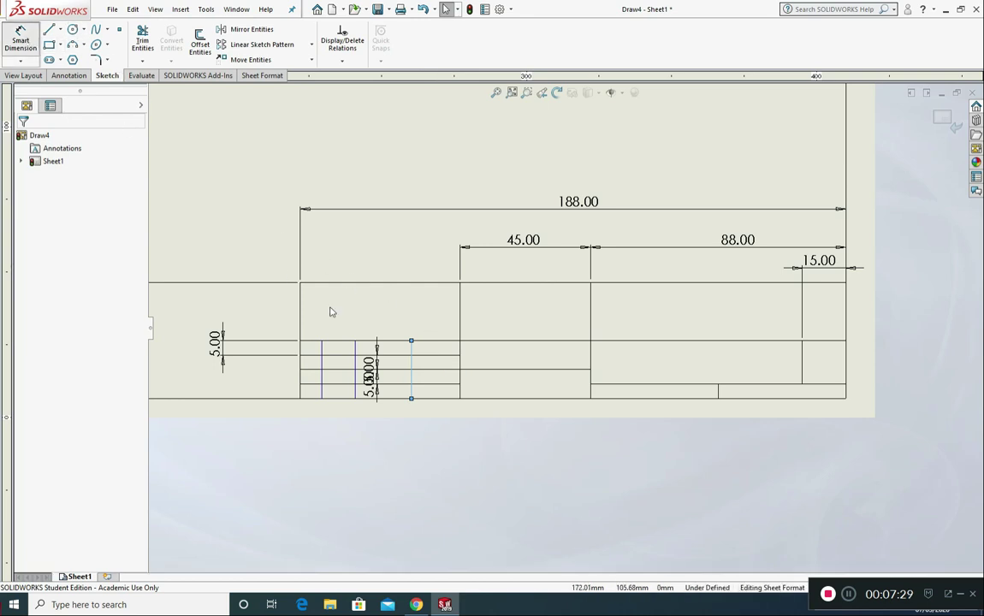
left_click(302, 351)
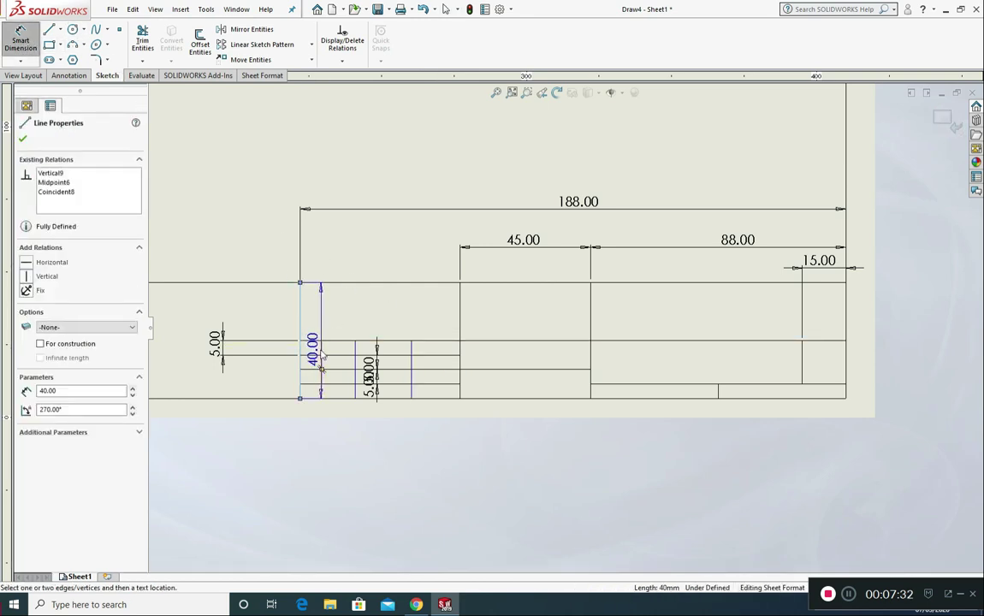
left_click(322, 354)
left_click(321, 315)
type("8")
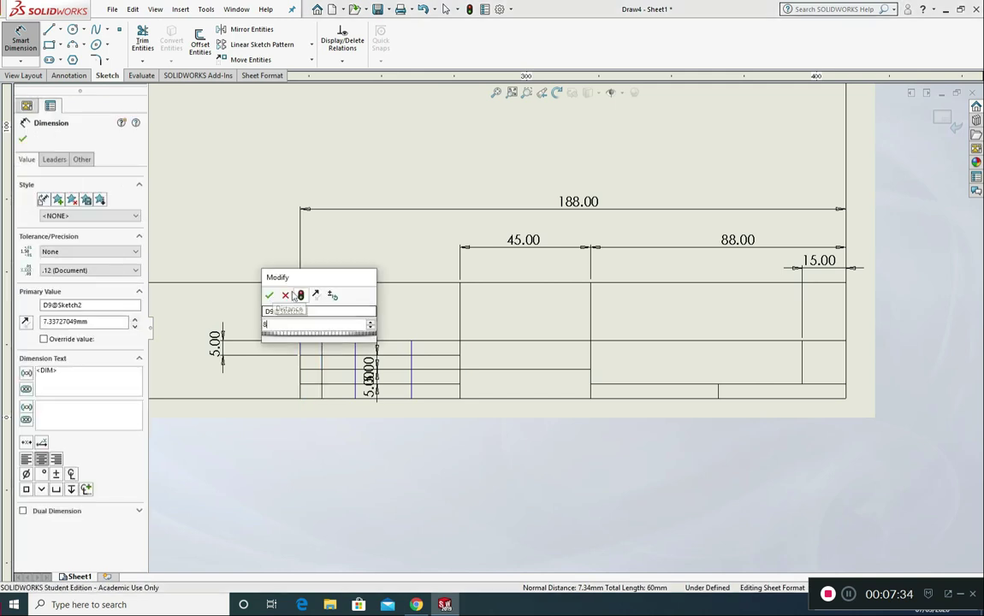
left_click(269, 296)
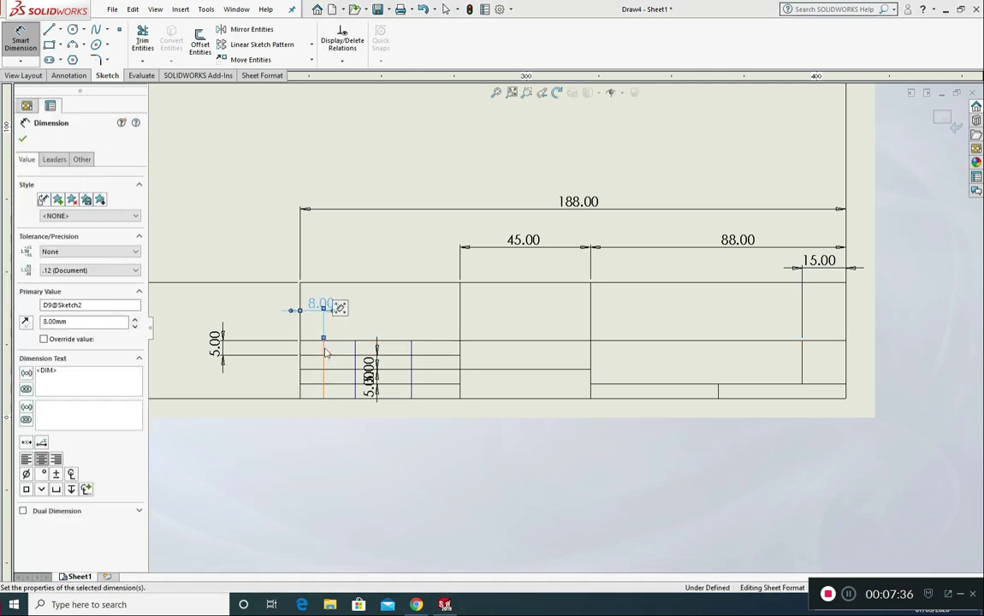
- Dimension the spacing between the left column's first and second short vertical lines and set it to 17 mm
left_click(324, 351)
left_click(355, 351)
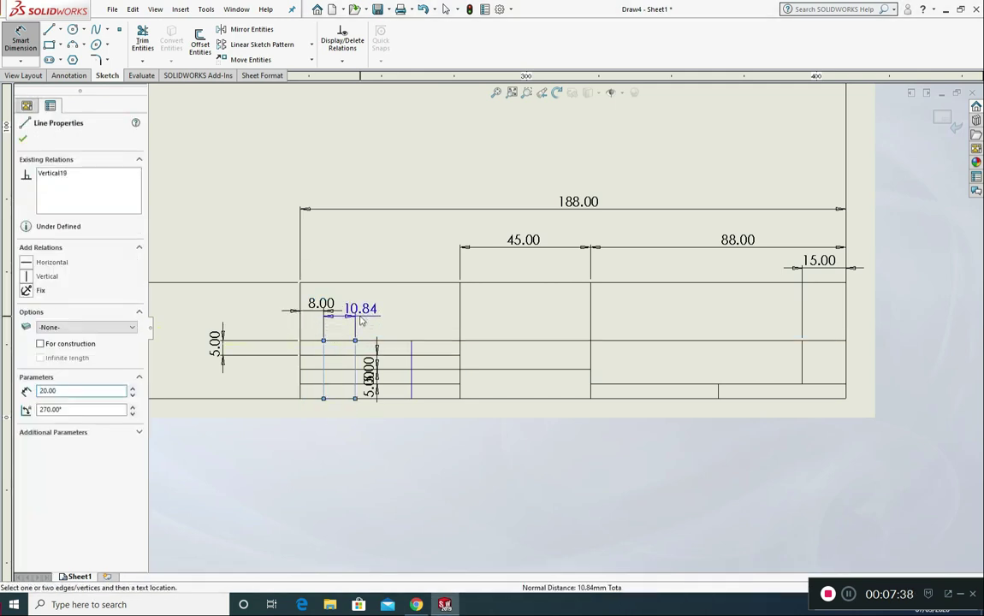
left_click(361, 321)
type("17")
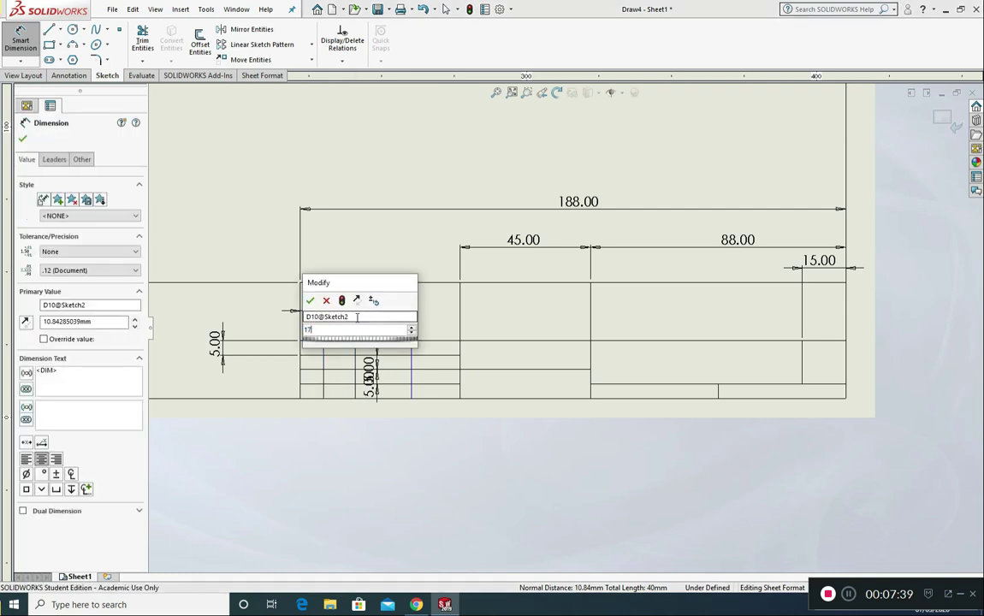
left_click(311, 301)
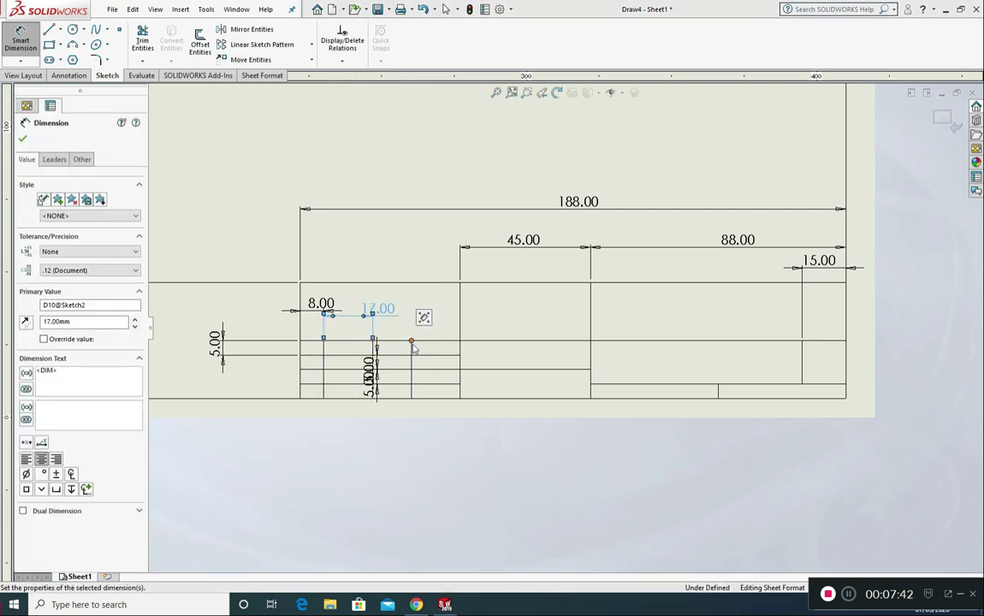
- Dimension the distance from the third short vertical line to the left column's right edge and set it to 11 mm
left_click(412, 352)
left_click(460, 357)
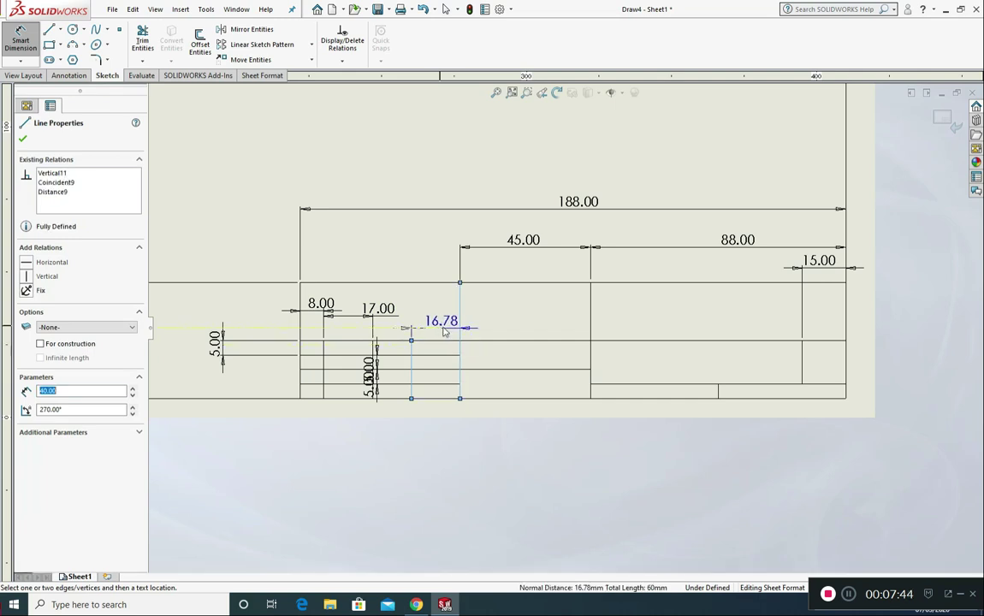
left_click(436, 328)
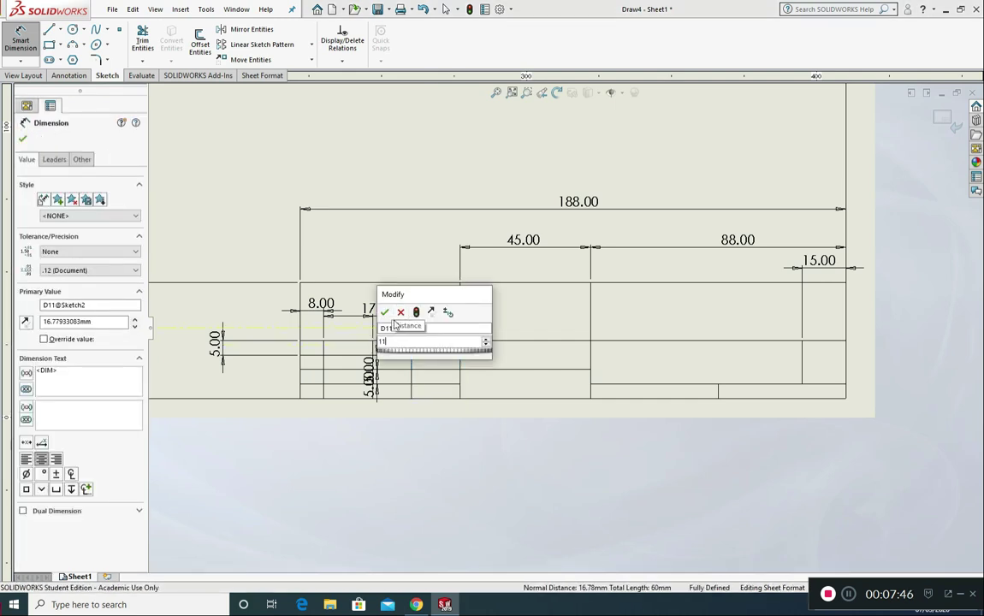
left_click(381, 310)
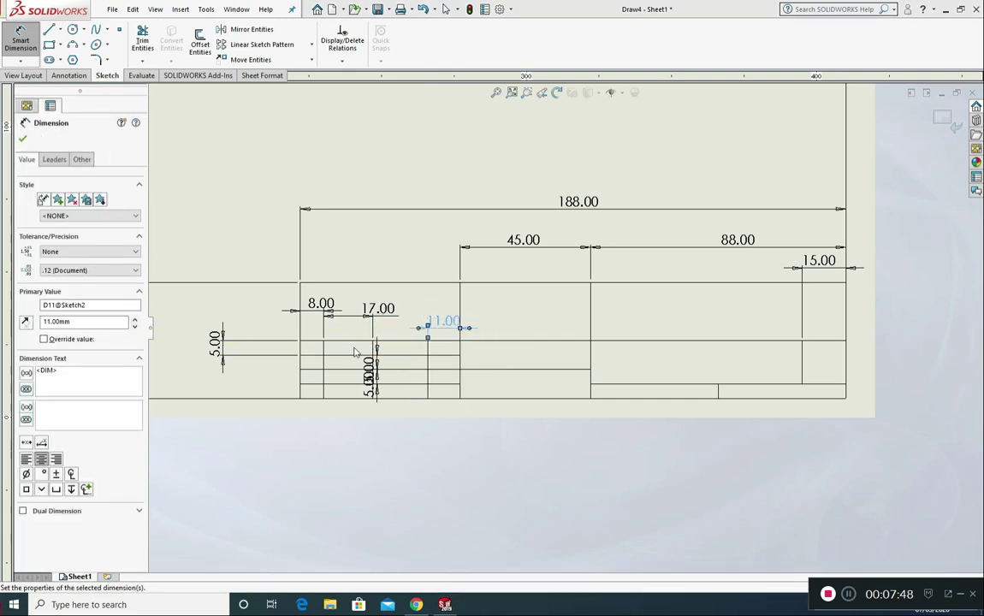
key("Escape")
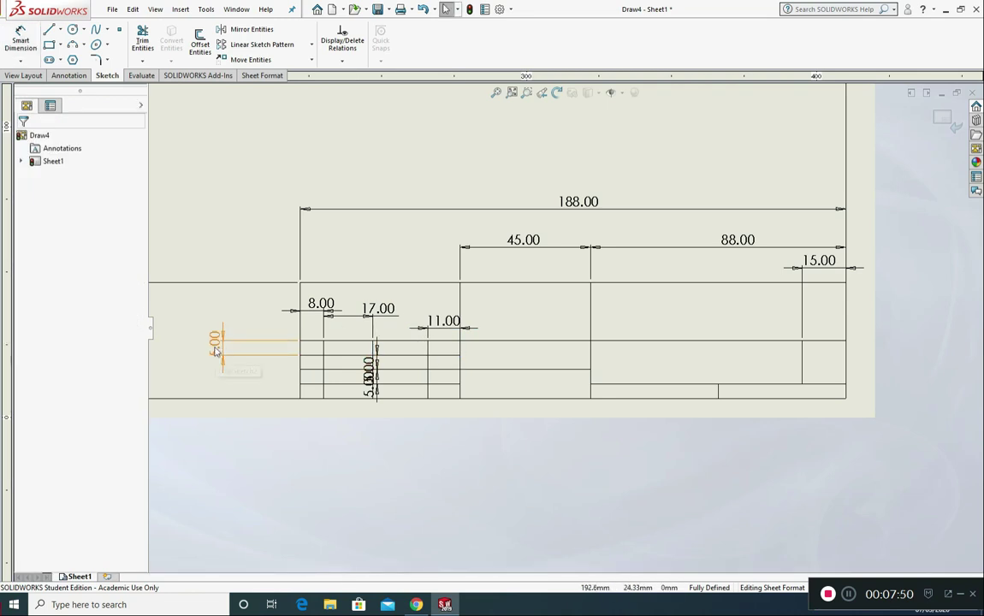
- Select the title block's overall width, column, cell-spacing and row-height dimensions together and hide them
left_click(217, 346)
left_click(321, 304, "ctrl")
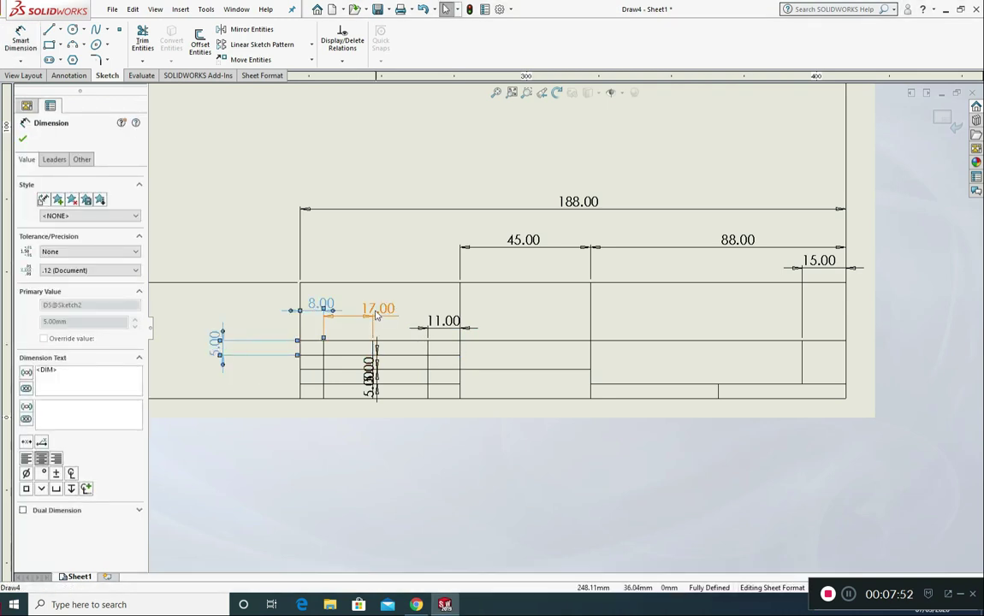
left_click(376, 313, "ctrl")
left_click(444, 323, "ctrl")
left_click(512, 249, "ctrl")
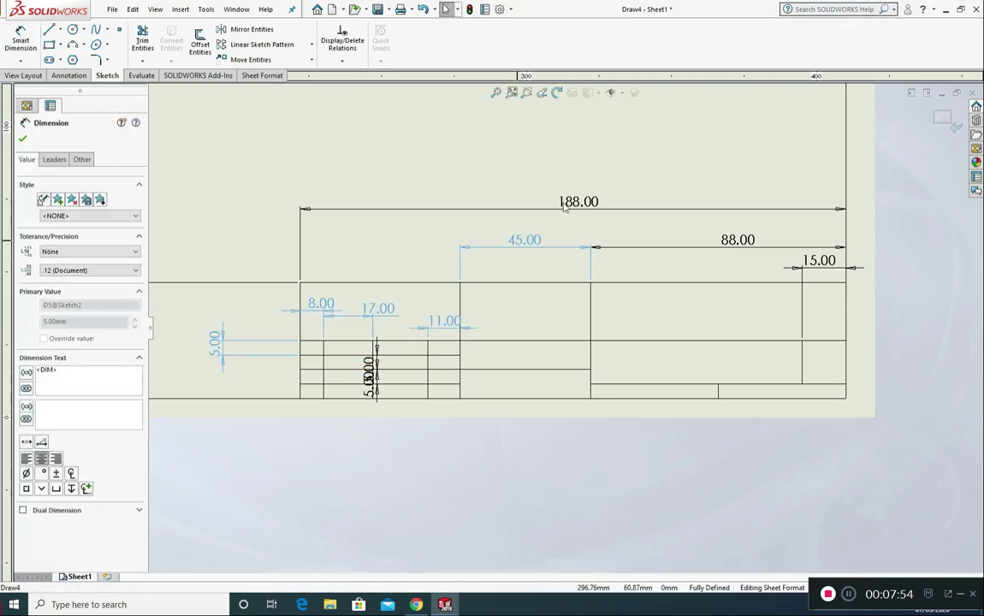
left_click(571, 203, "ctrl")
left_click(736, 241, "ctrl")
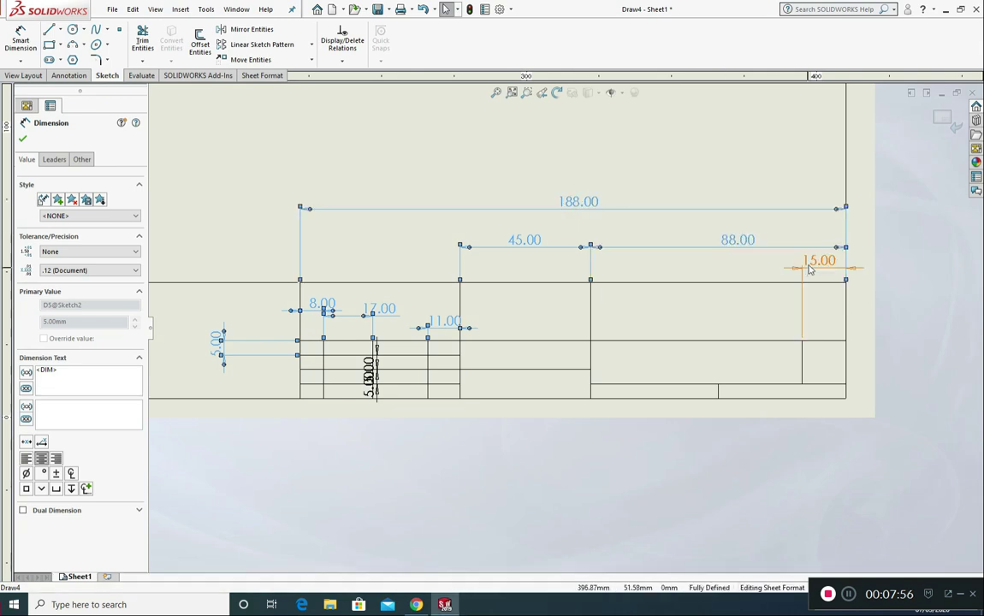
left_click(813, 263, "ctrl")
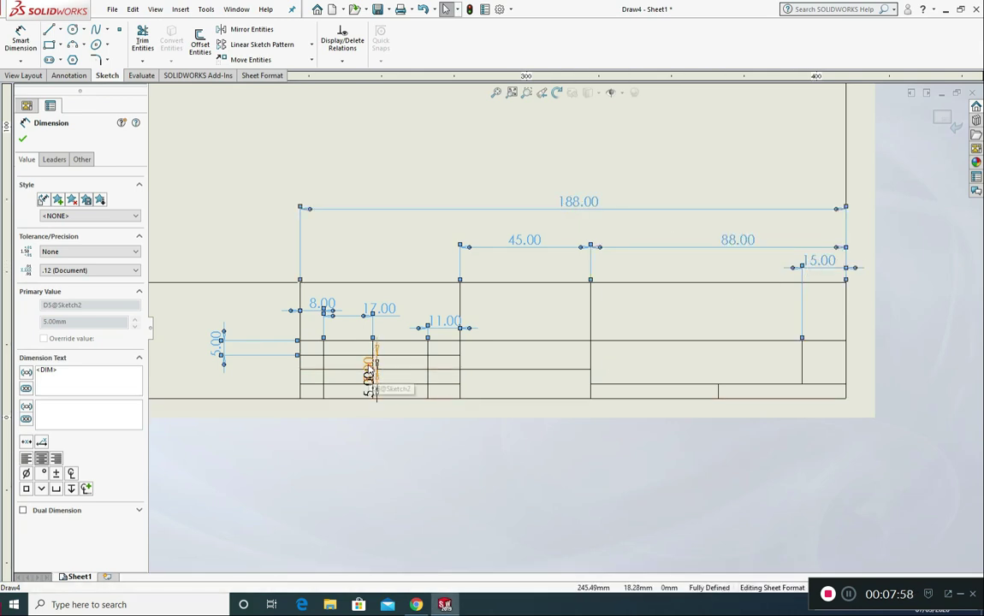
left_click(368, 389, "ctrl")
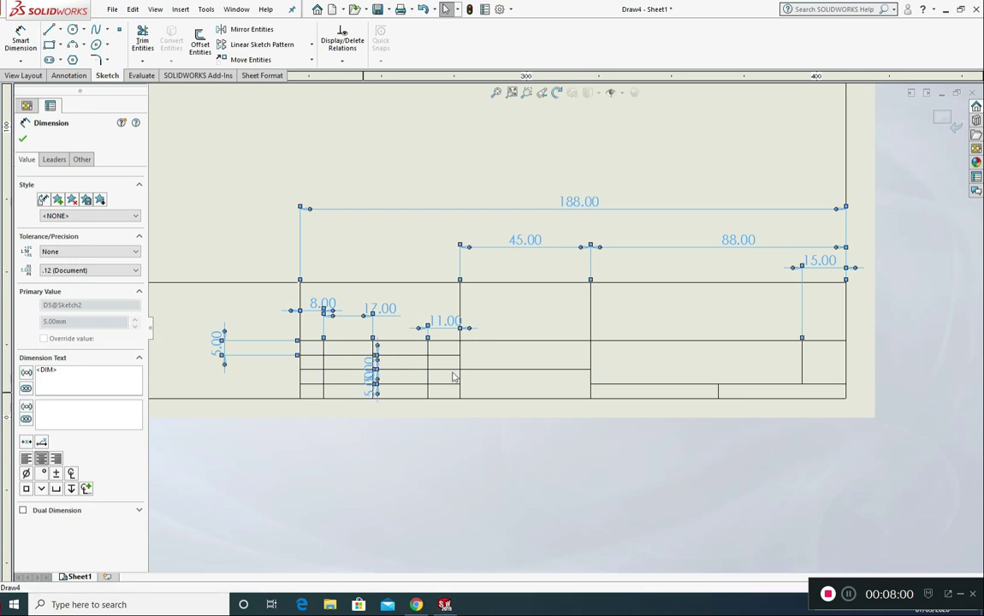
right_click(566, 205)
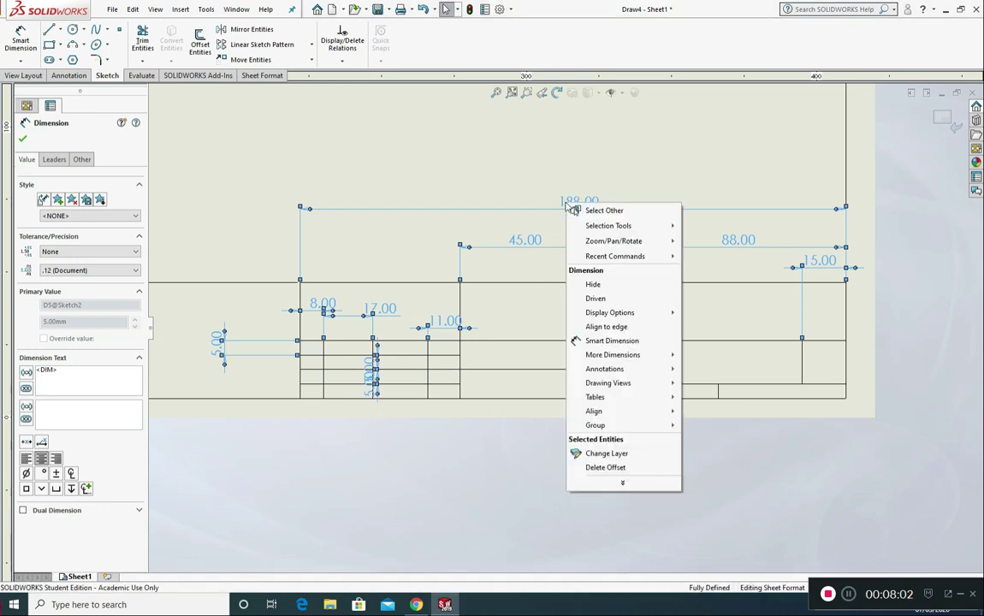
left_click(599, 288)
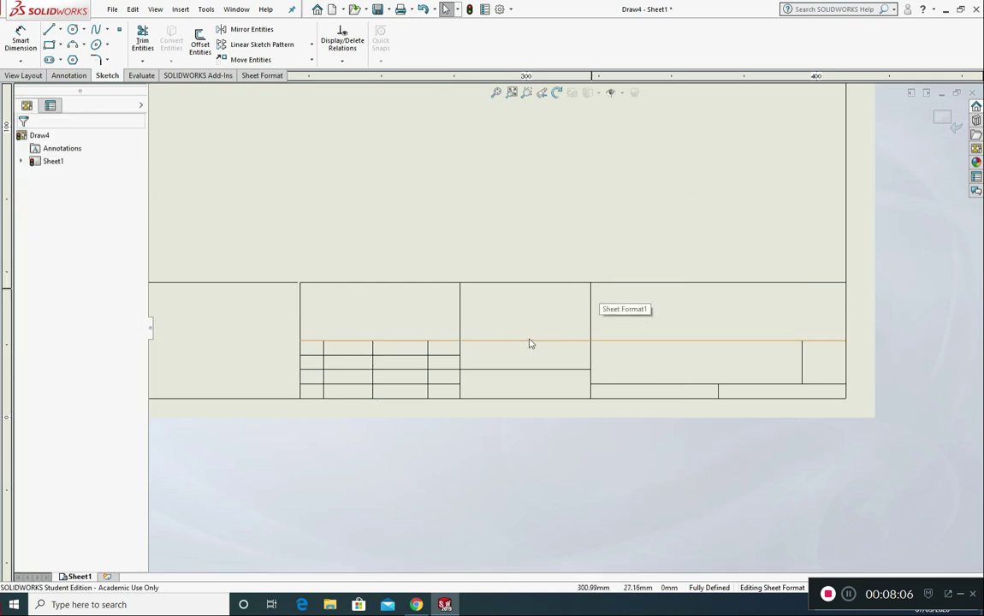
- Hide the remaining overall height dimension beside the title block's left edge
scroll(529, 342, "up", 2)
scroll(529, 343, "up", 1)
left_click(312, 331)
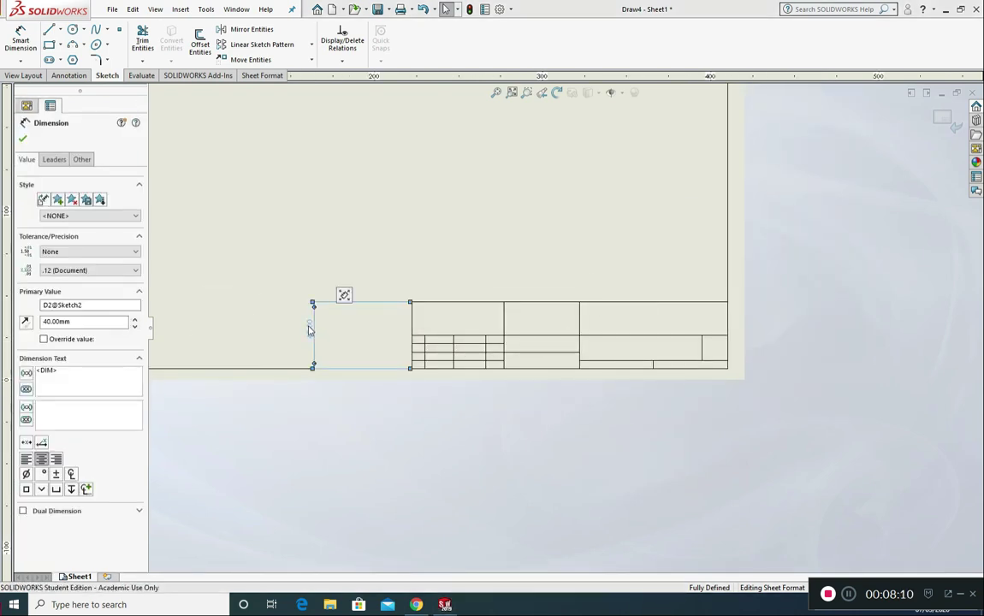
right_click(309, 331)
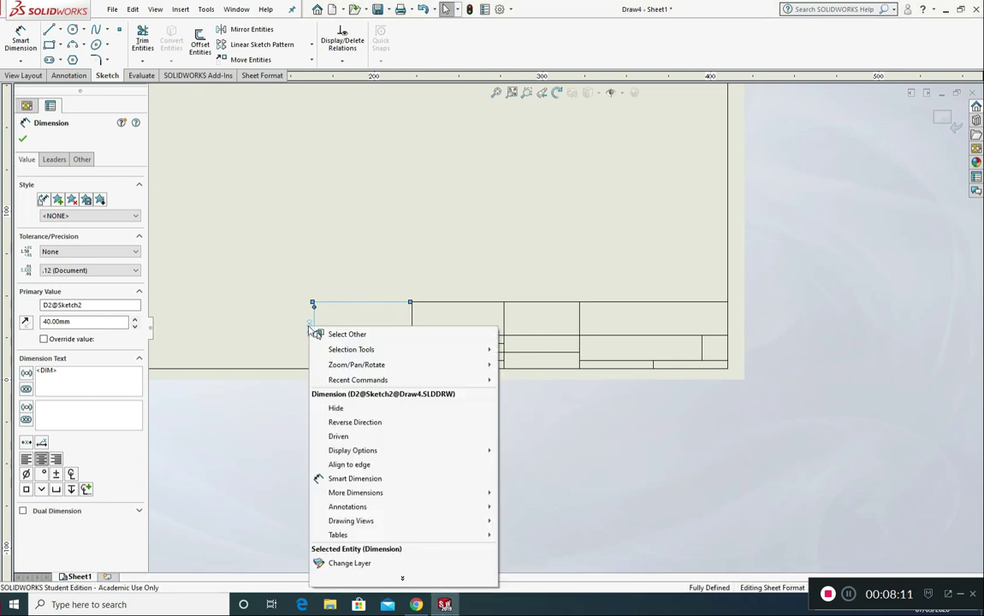
left_click(350, 410)
- Place a note reading "WEIGHT:" in the bottom cell of the title block's middle column
scroll(604, 336, "up", 3)
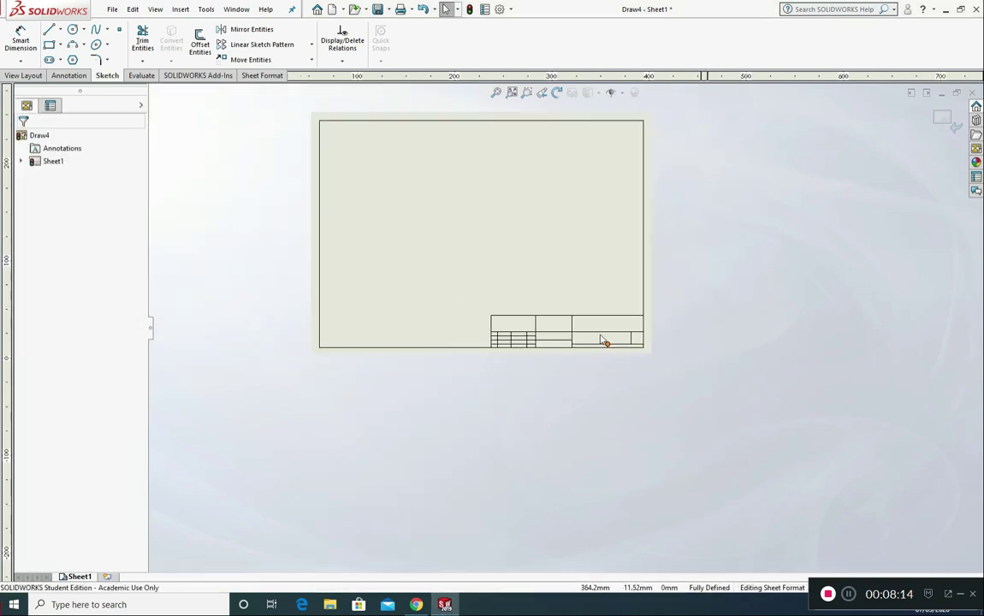
scroll(599, 321, "down", 2)
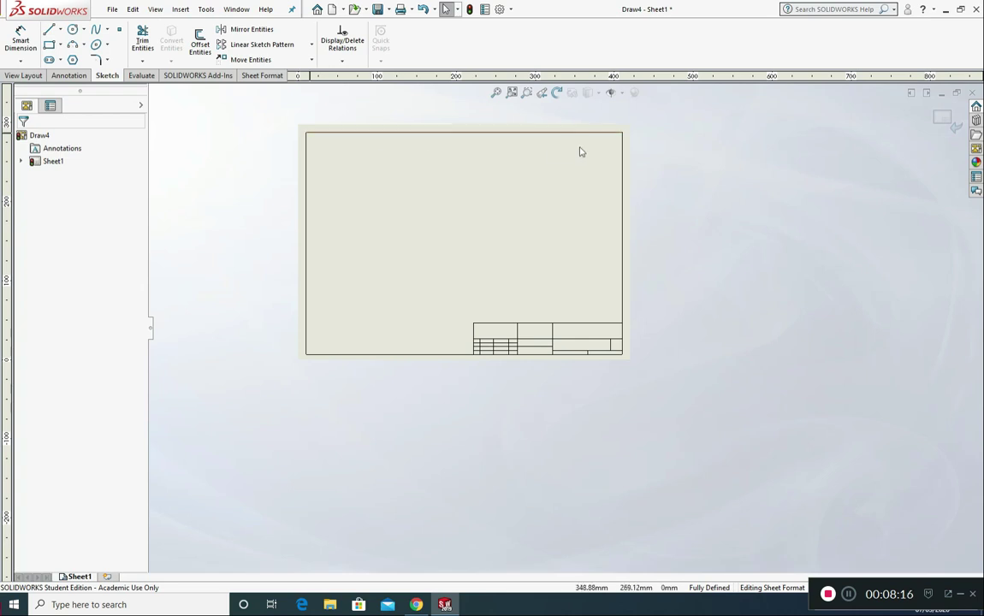
scroll(474, 299, "down", 3)
scroll(578, 352, "down", 3)
scroll(681, 363, "down", 2)
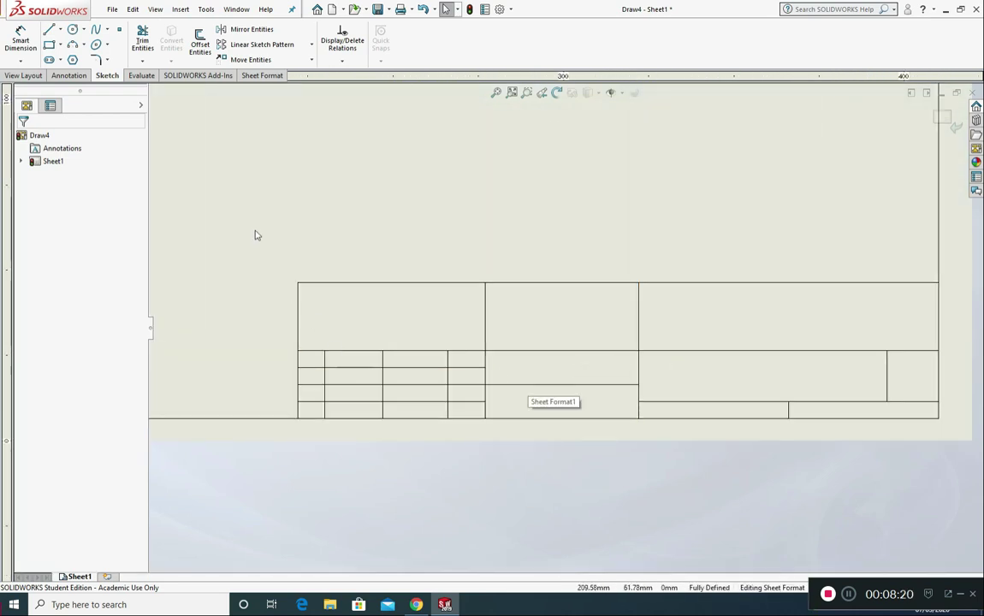
left_click(69, 76)
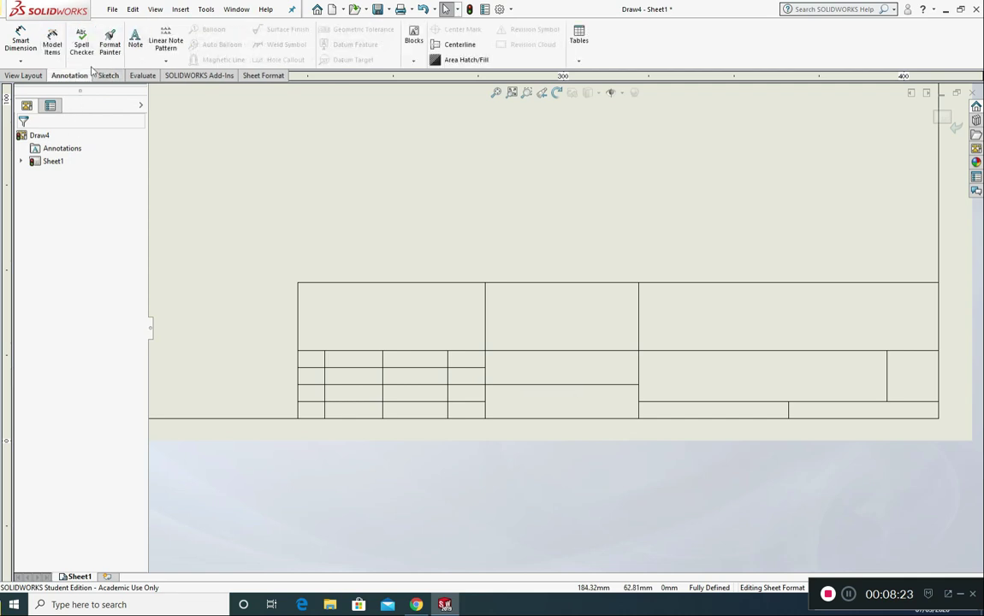
left_click(135, 41)
scroll(512, 418, "down", 4)
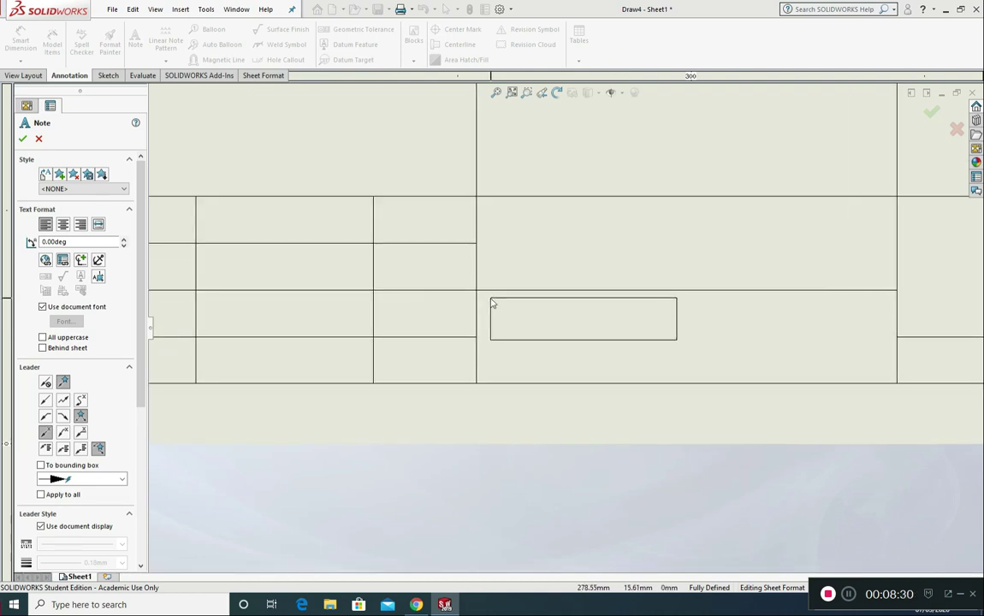
left_click(492, 301)
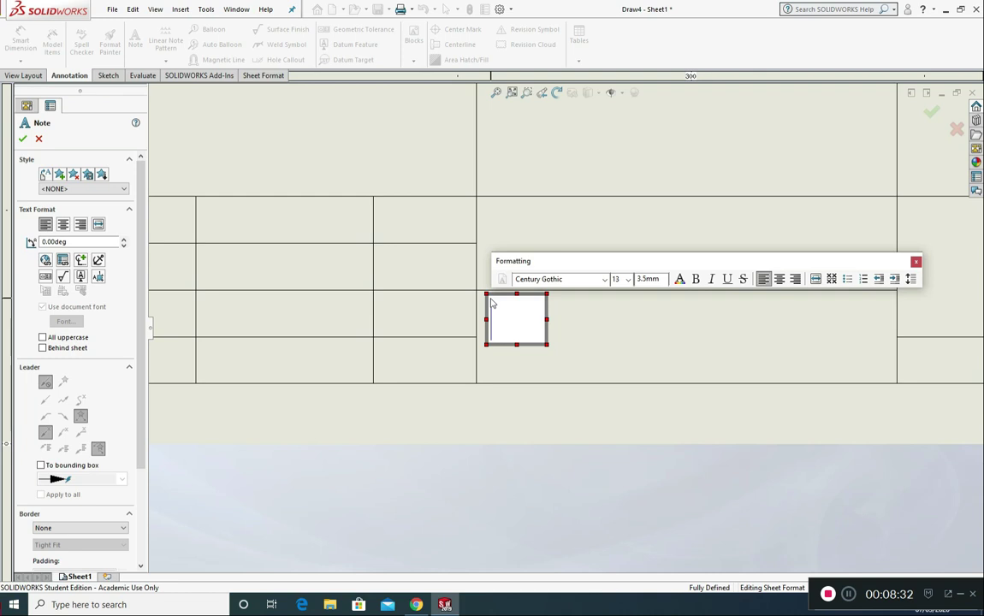
type("WEIGHT")
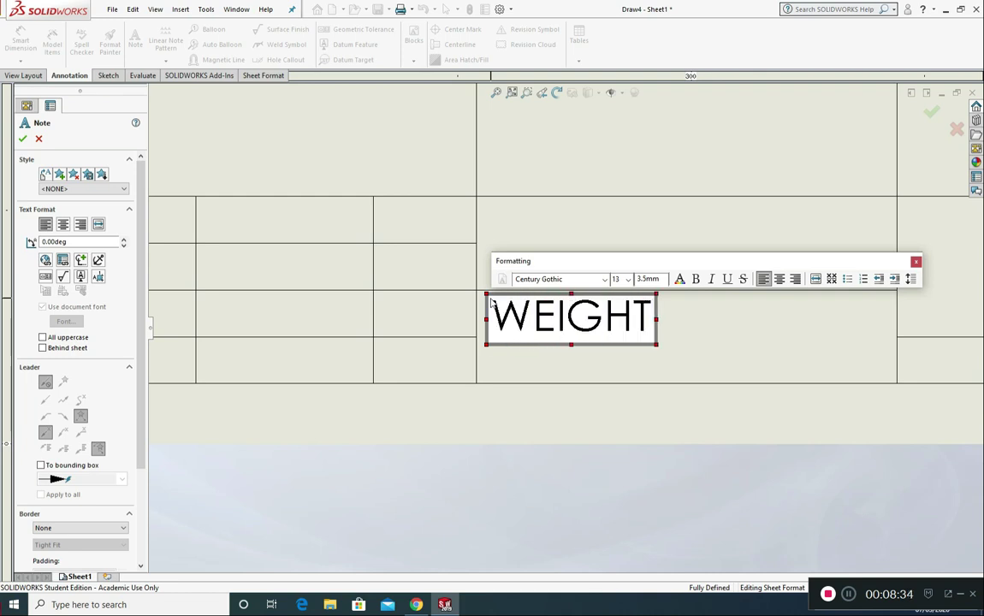
type(":")
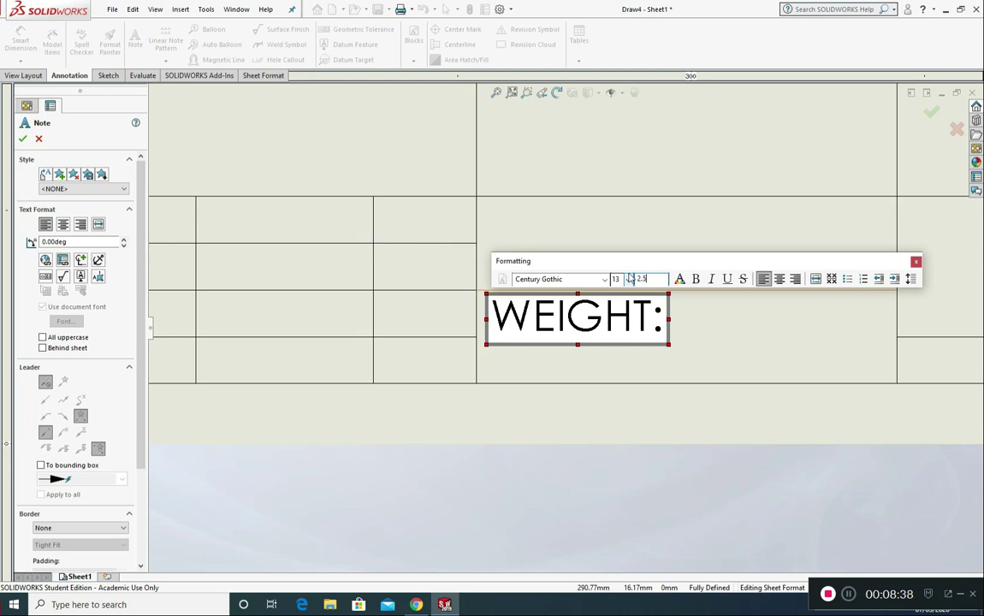
- Set the text height of the whole "WEIGHT:" note to 2.5 mm
left_click(630, 277)
type("2.5")
key("Return")
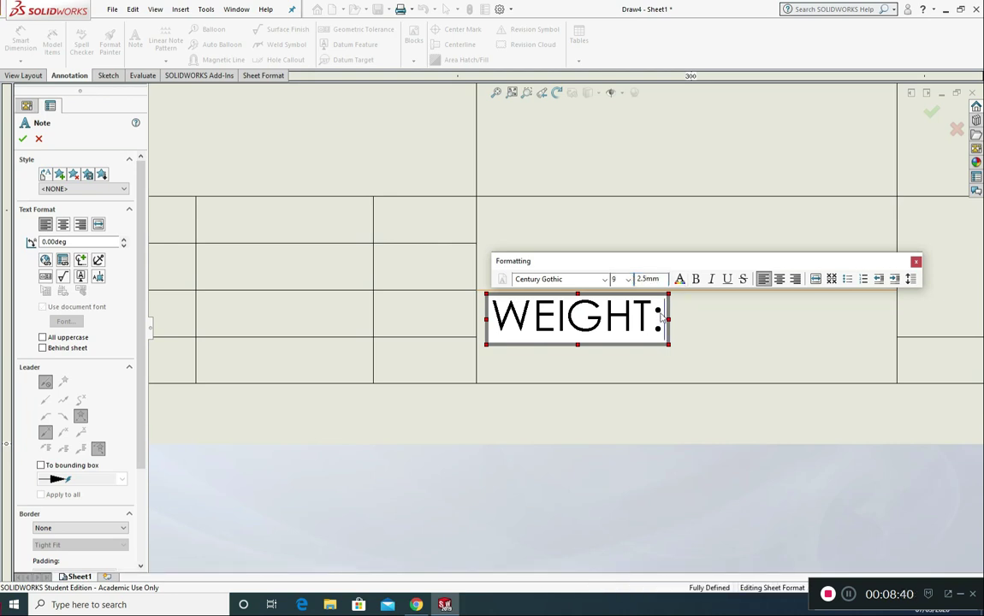
left_click_drag(662, 317, 490, 316)
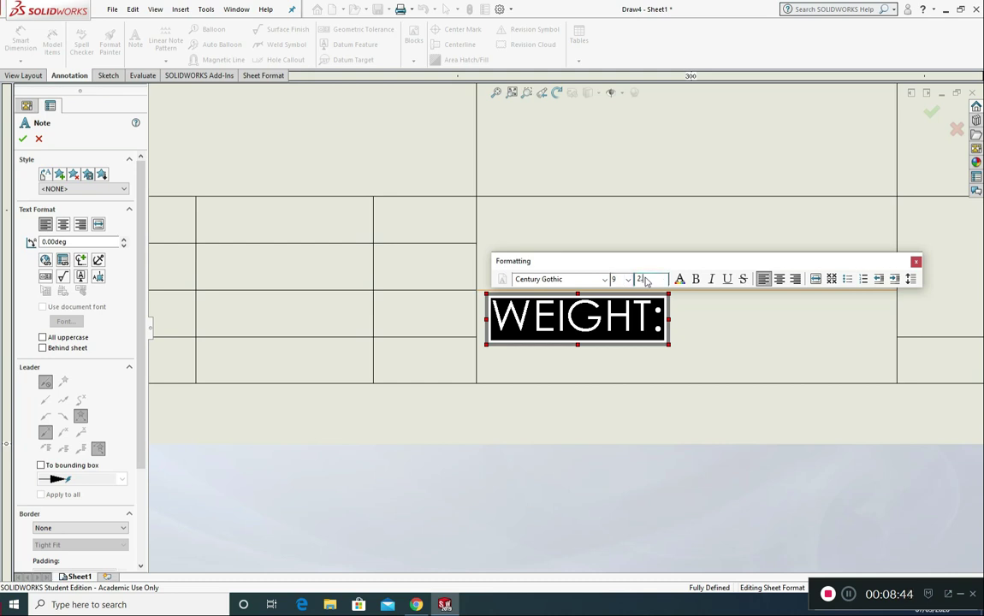
left_click(646, 282)
type("2.5")
key("Return")
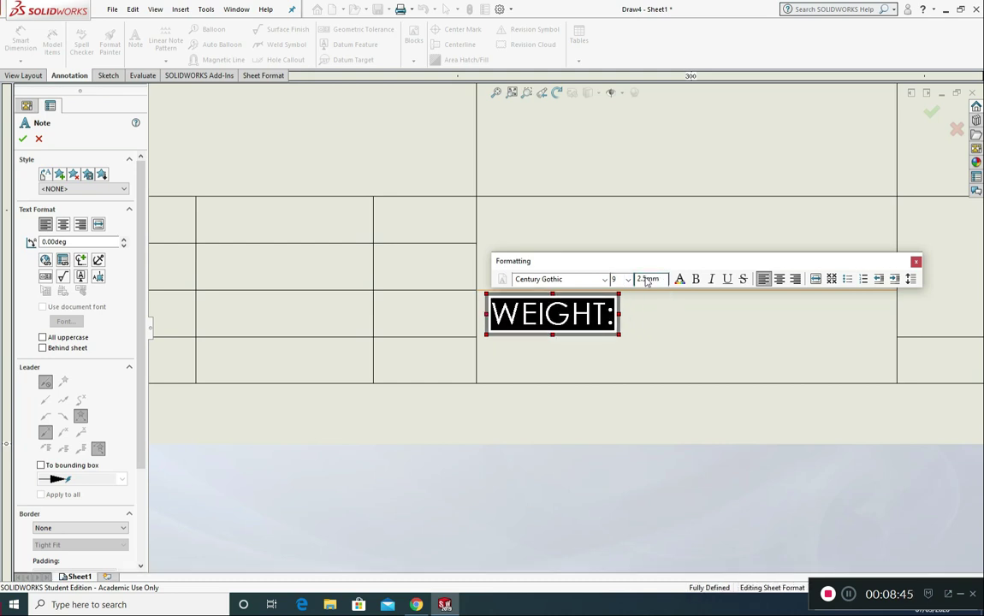
- Change the font of the "WEIGHT:" note to Arial and finish editing its text
left_click(605, 281)
type("ARIAL")
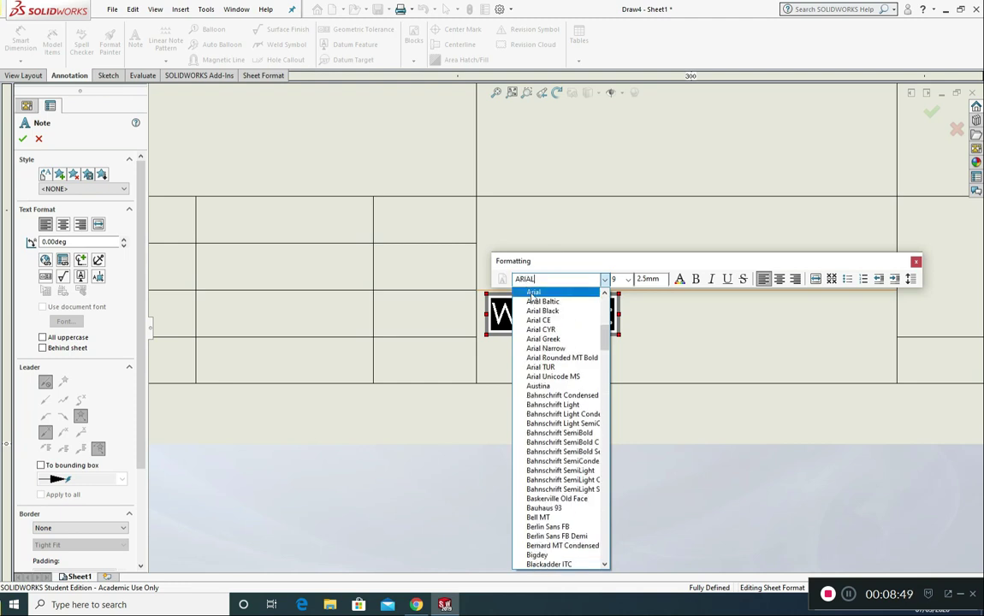
left_click(532, 294)
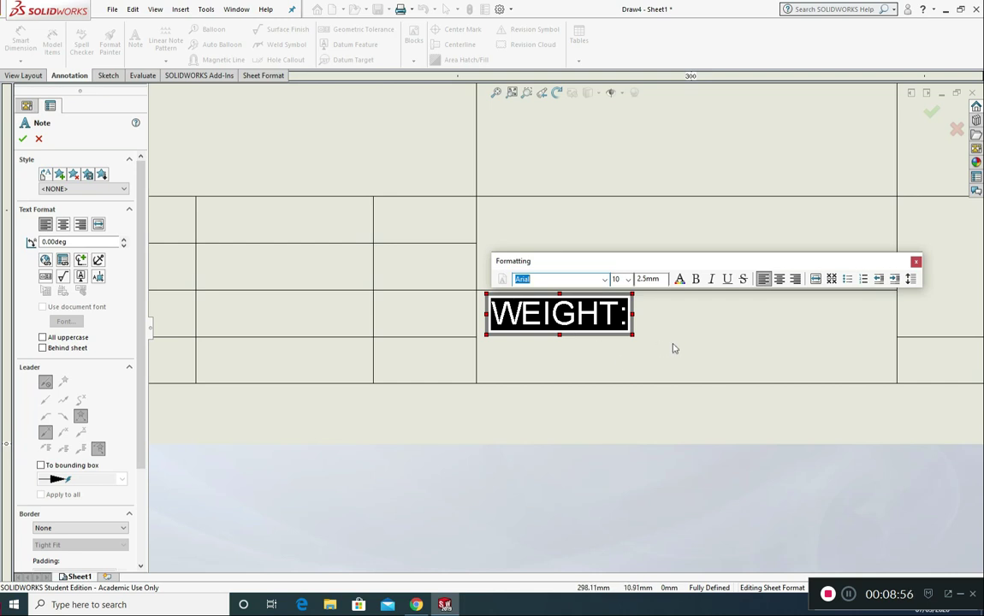
left_click(651, 352)
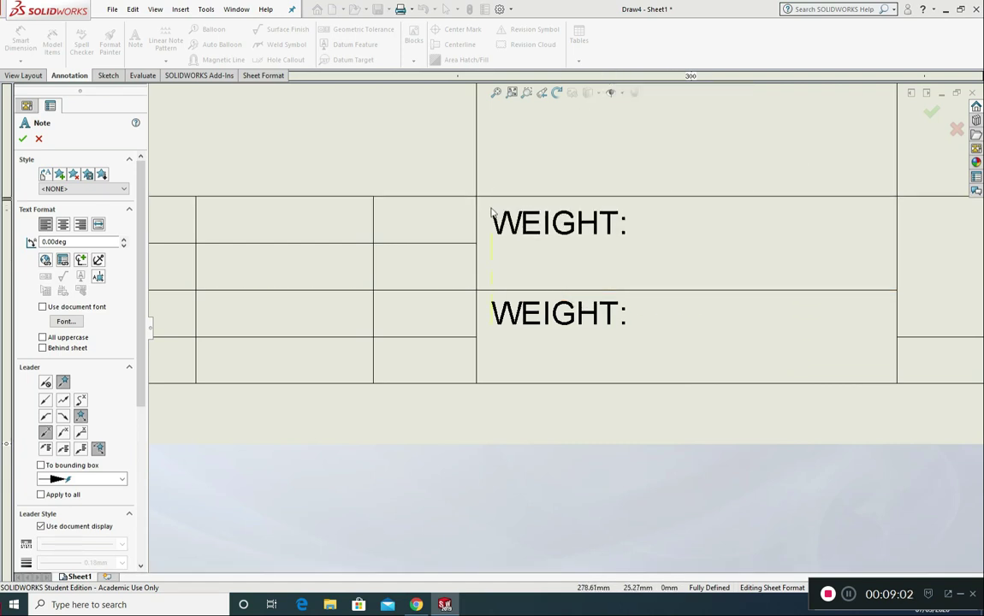
- Place a note reading "MATERIAL:" in the cell directly above "WEIGHT:", aligned with it
left_click(492, 212)
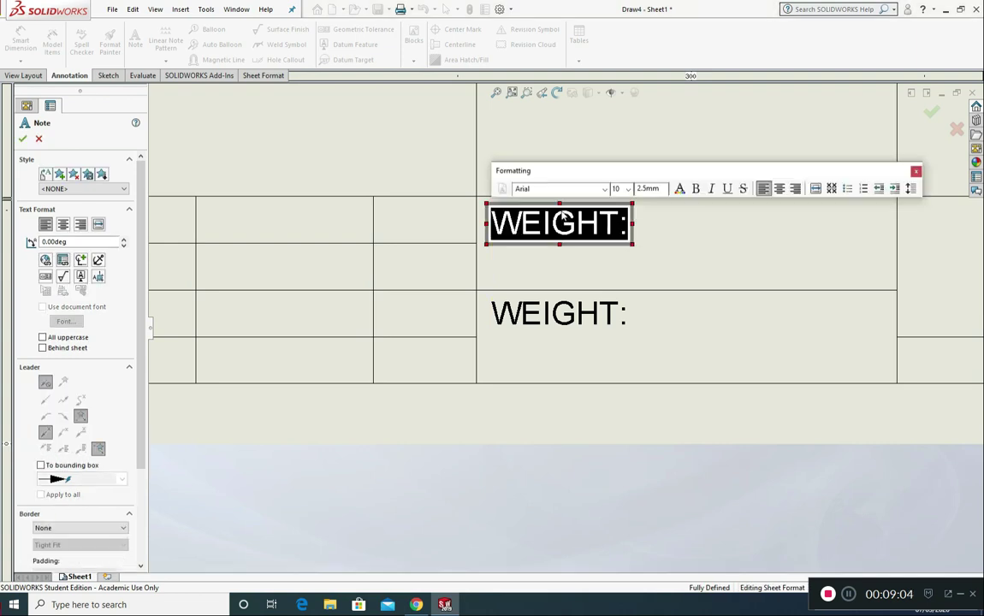
type("MATERIAL:")
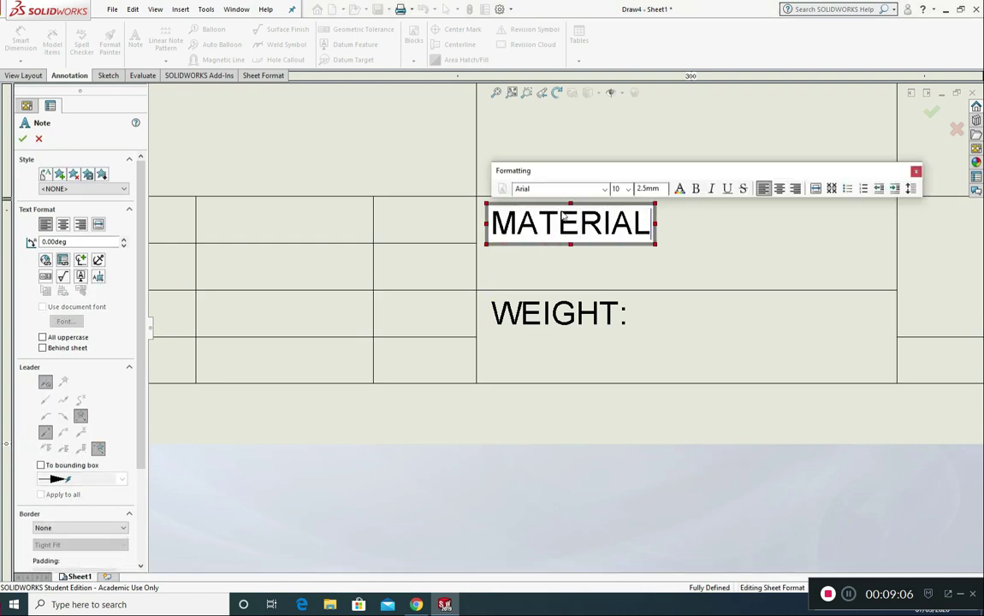
left_click(678, 248)
- Place a note reading "DWG NO:" in the right column's large middle cell, level with "MATERIAL:"
scroll(709, 330, "up", 3)
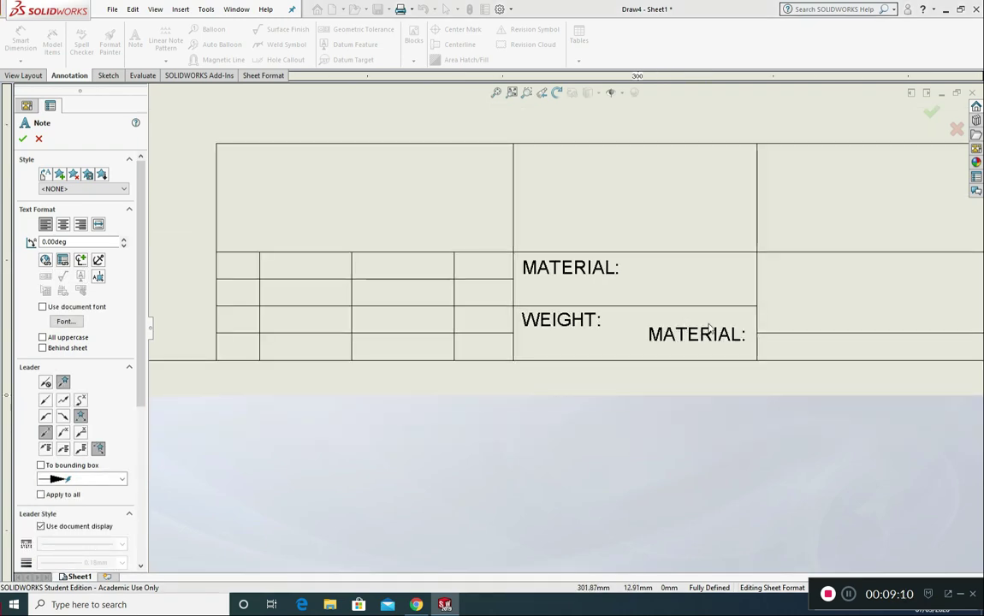
scroll(749, 296, "down", 1)
scroll(748, 296, "down", 1)
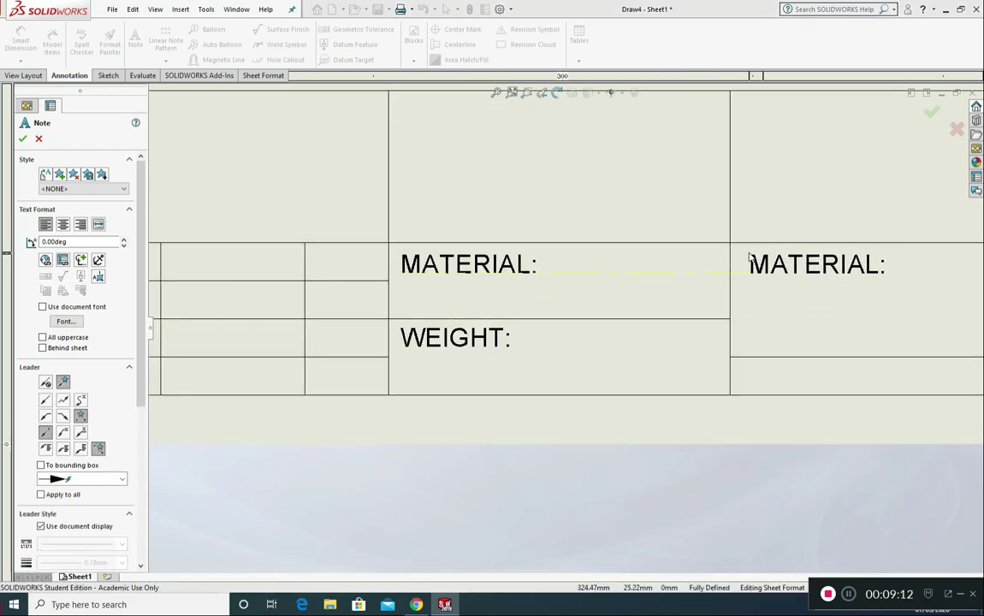
scroll(751, 266, "up", 4)
scroll(699, 288, "down", 2)
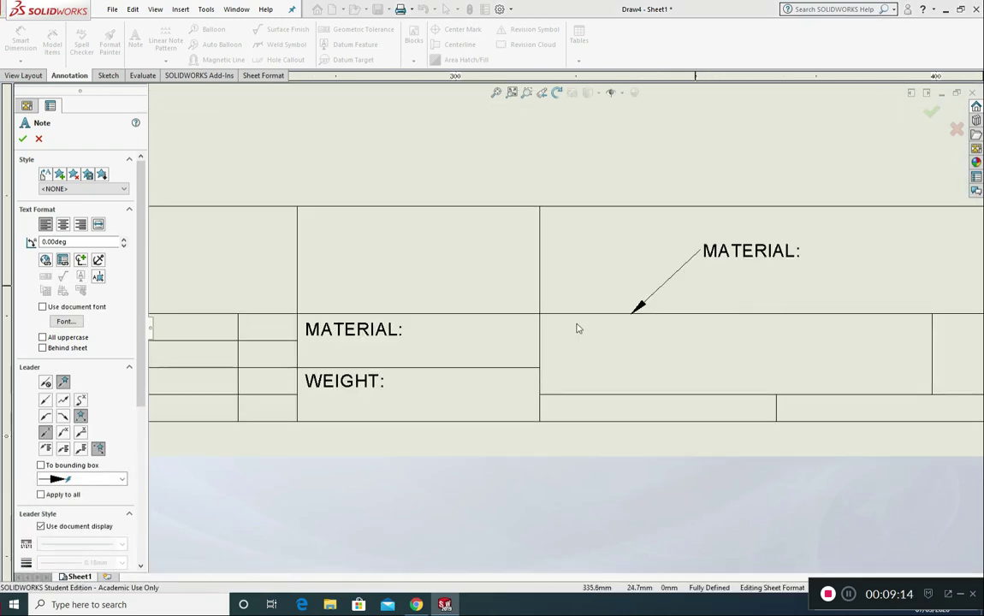
left_click(548, 329)
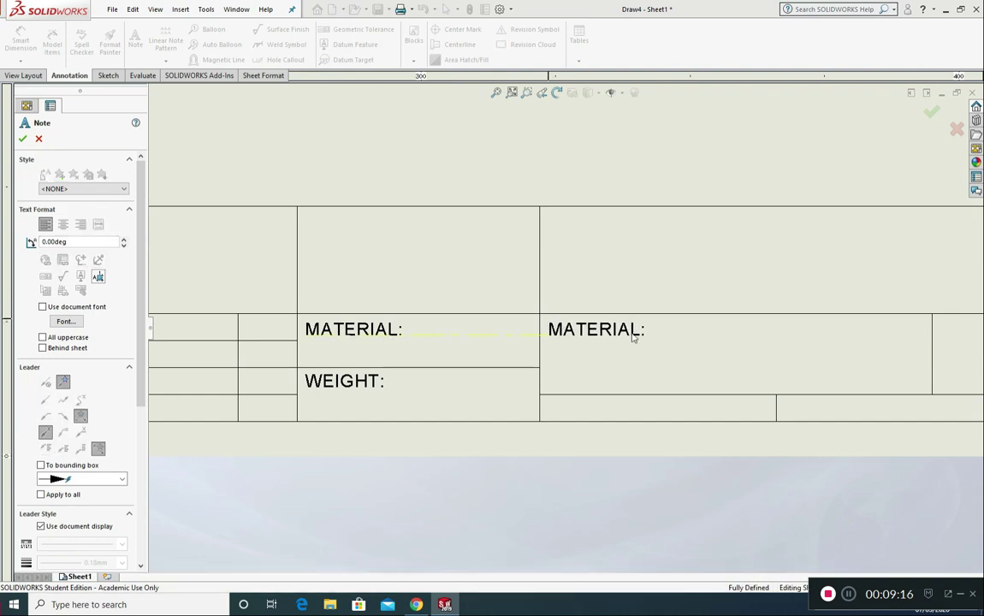
double_click(638, 334)
type("DWG NO:")
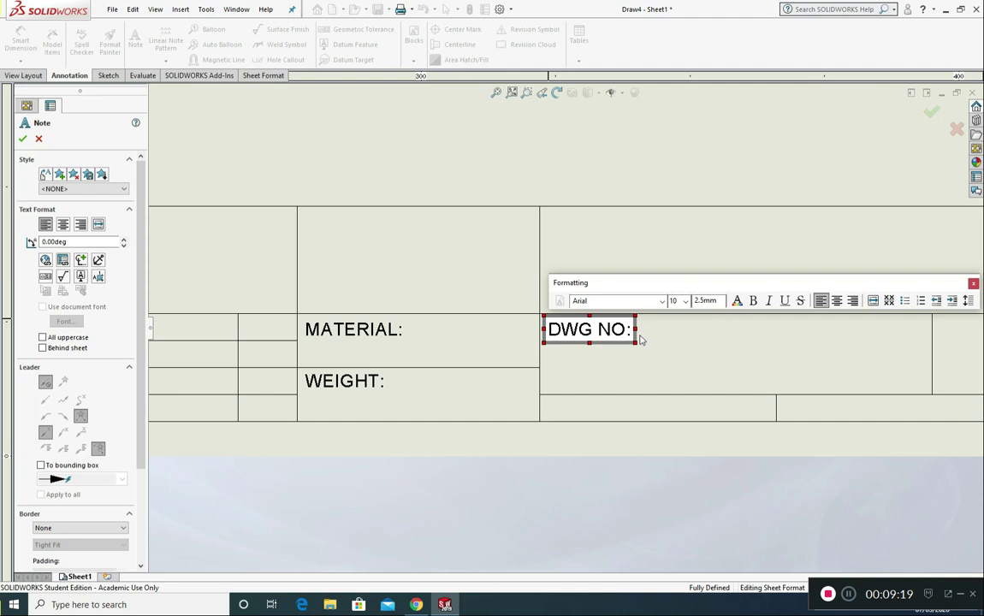
left_click(479, 390)
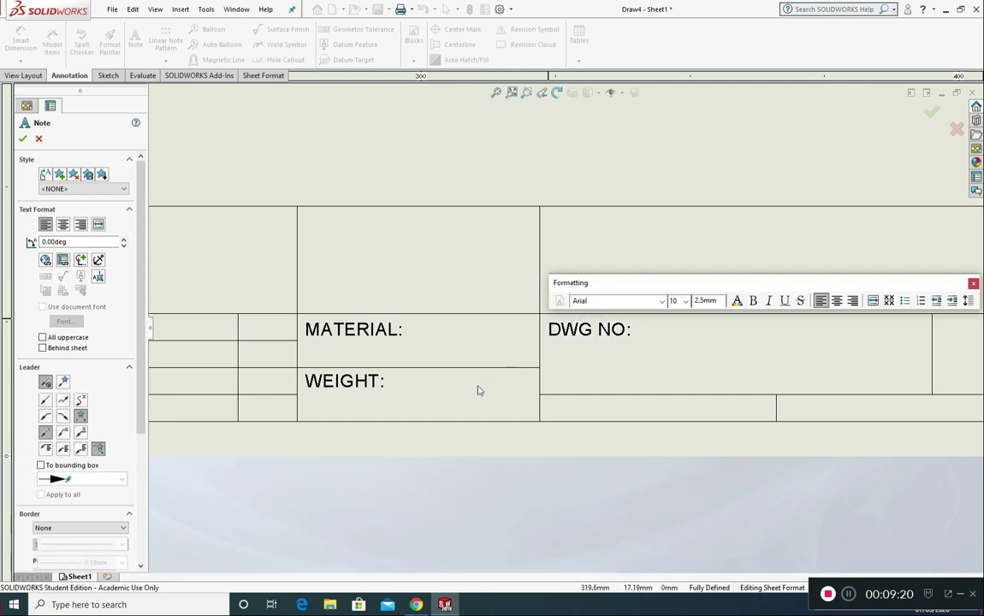
- Place a note reading "SCALE:" in the bottom-row cell directly below "DWG NO:", aligned with it
scroll(624, 385, "up", 3)
scroll(624, 387, "down", 3)
scroll(556, 368, "down", 2)
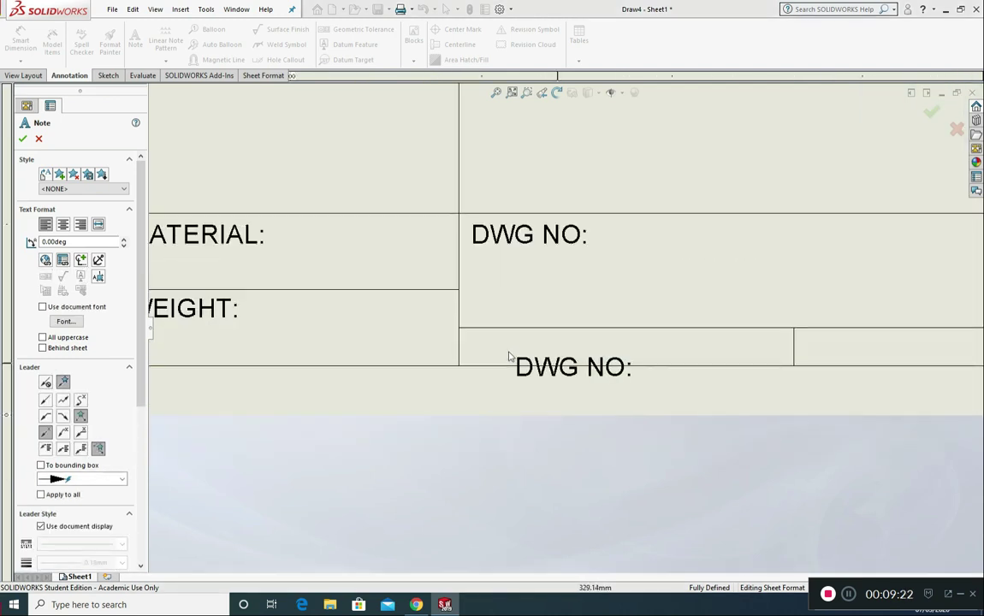
left_click(484, 344)
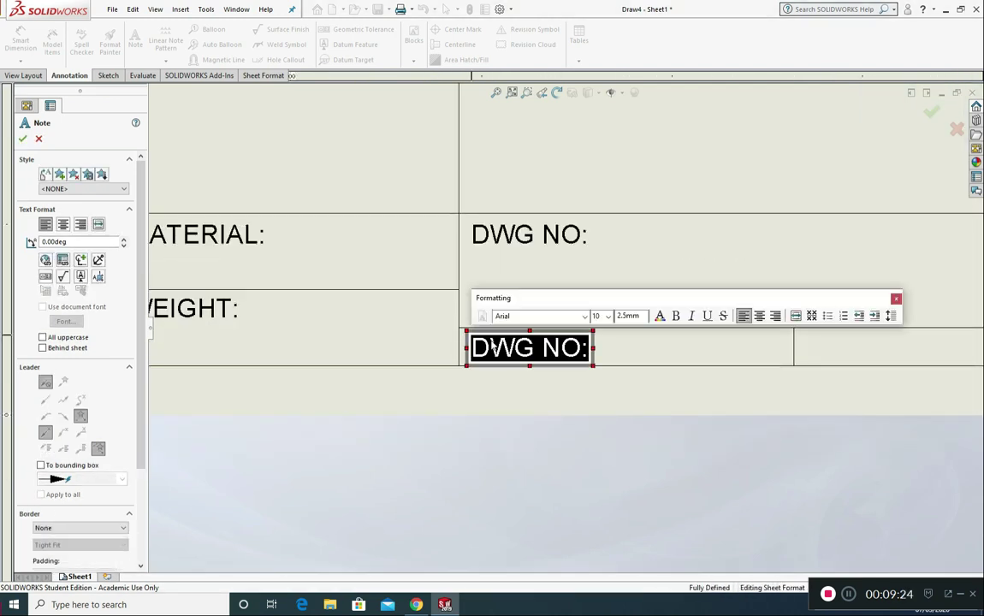
type("SCALE:")
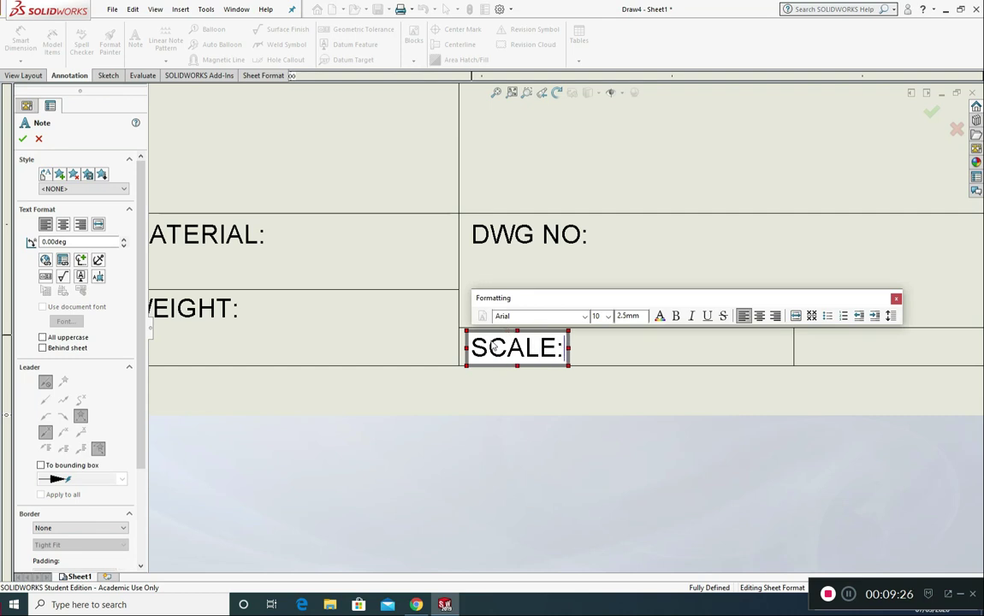
type("`")
key("Escape")
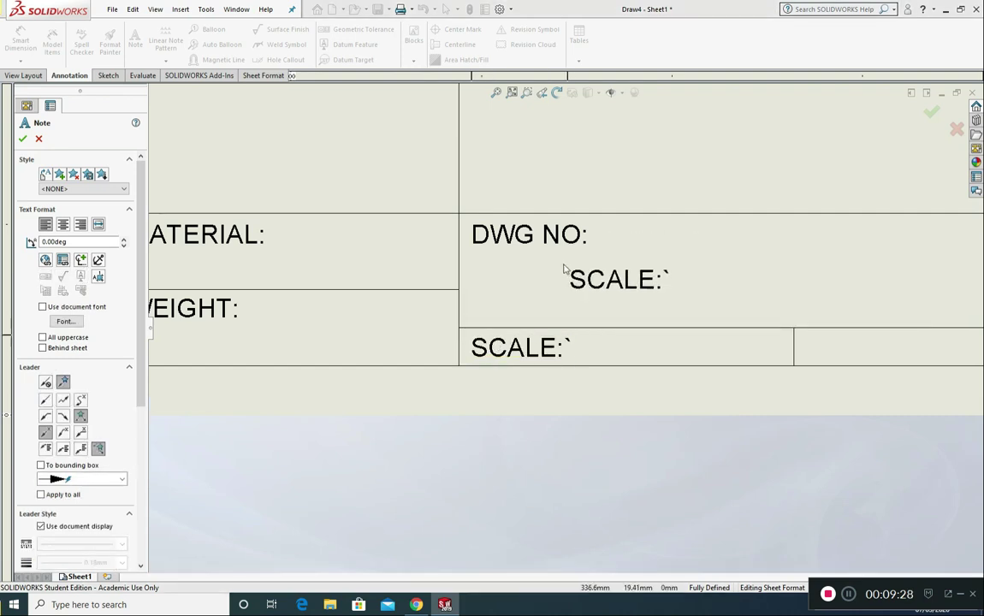
- Place a note reading "TITLE:" in the large upper cell of the right column, aligned above "DWG NO:"
scroll(565, 274, "up", 2)
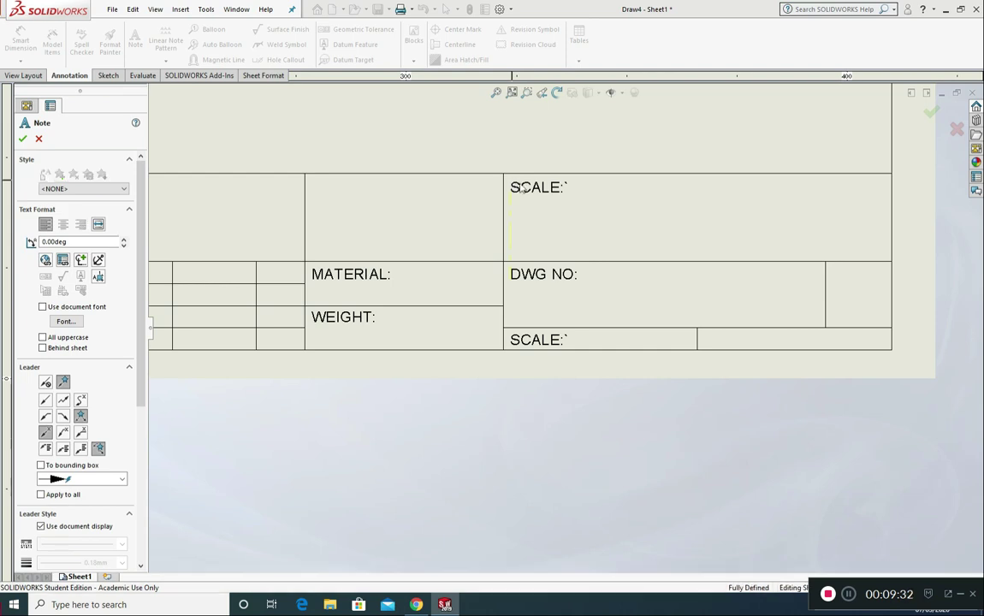
left_click(512, 185)
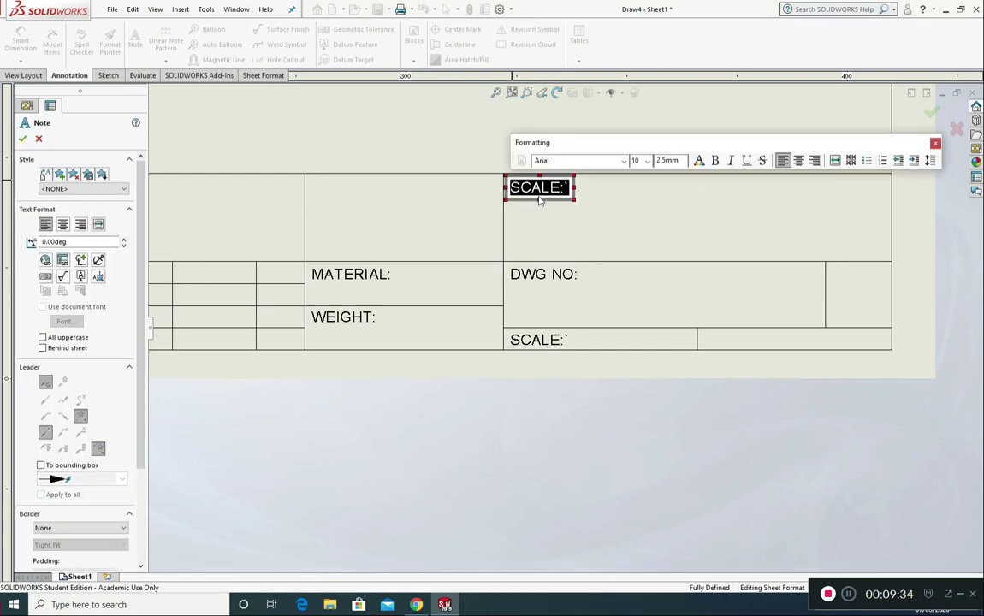
type("TITLE:")
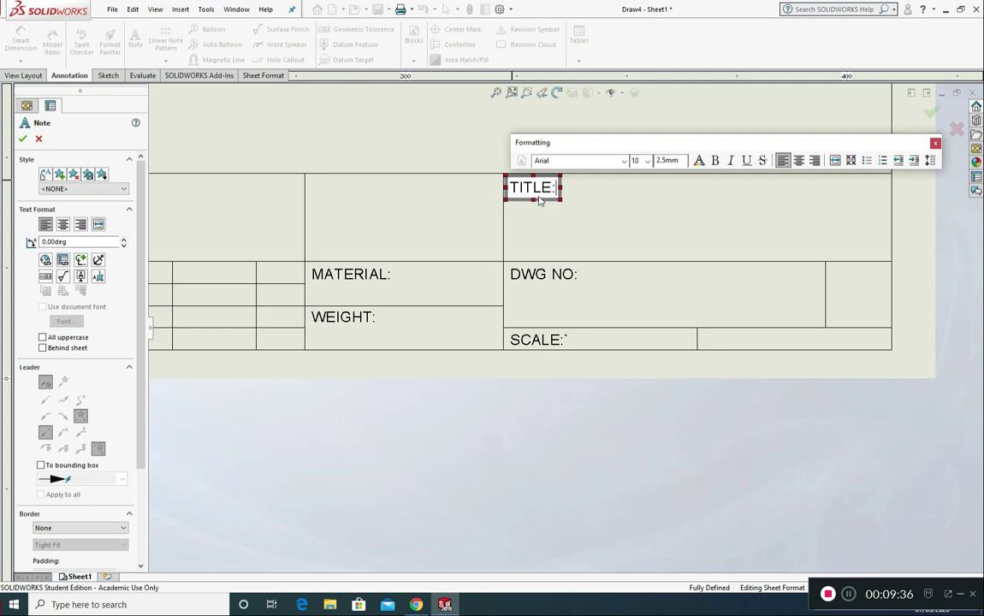
left_click(709, 247)
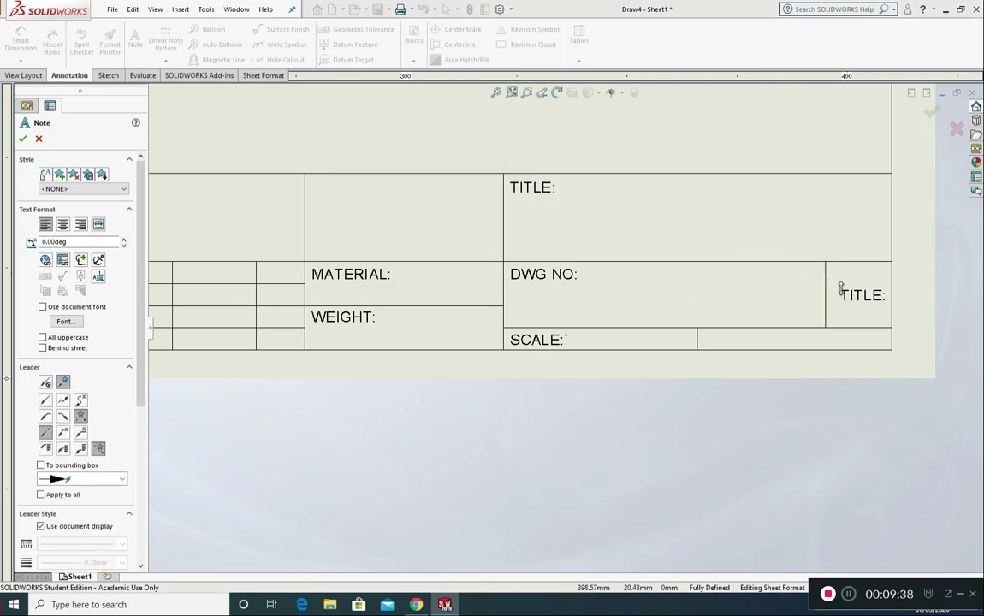
- Place a note reading "A3" in the small cell beside "DWG NO:", enlarge its text height, and finish placing notes
left_click(840, 290)
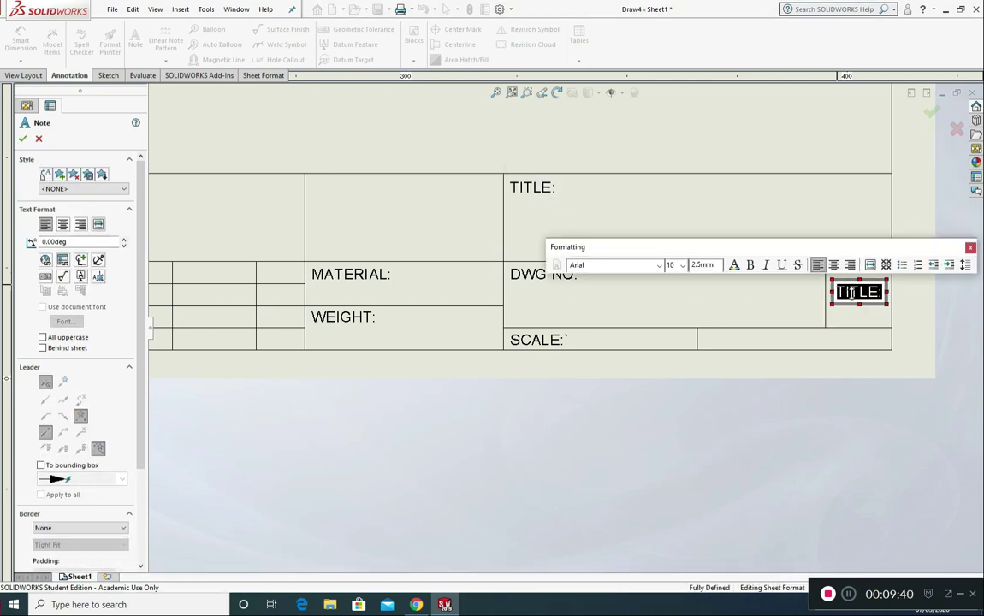
type("A3")
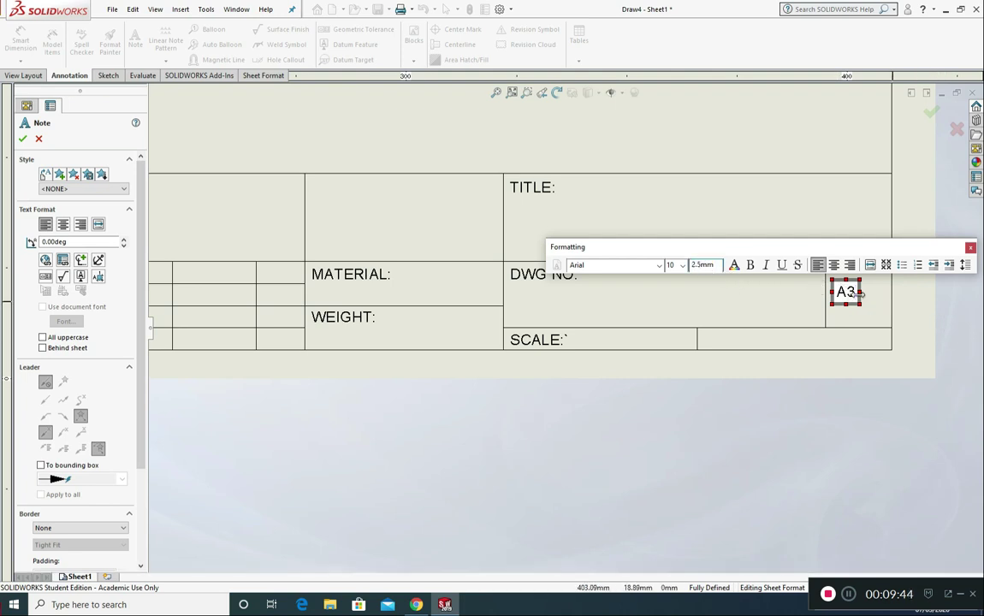
left_click_drag(855, 293, 837, 293)
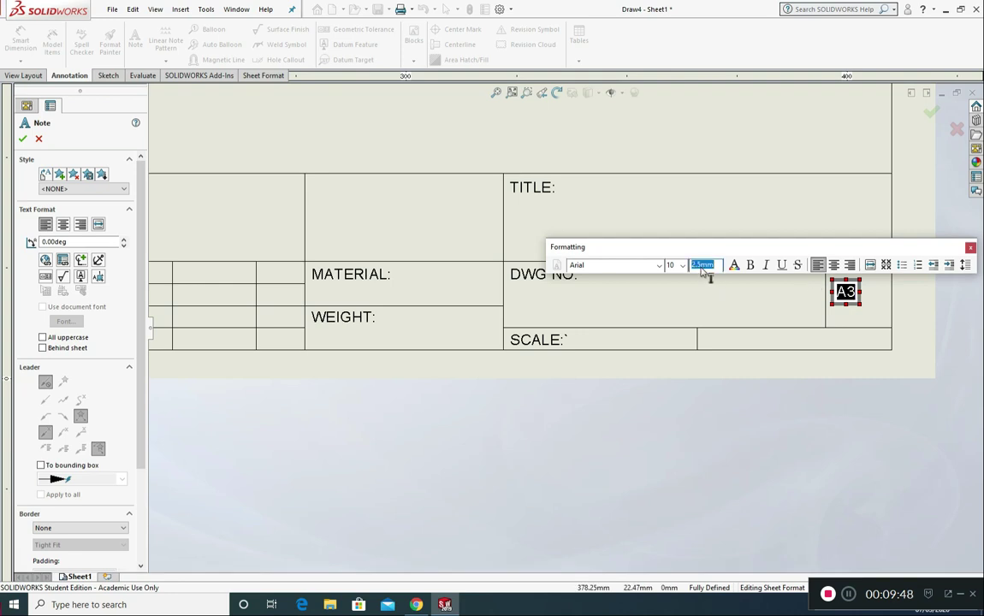
key("Return")
left_click(719, 315)
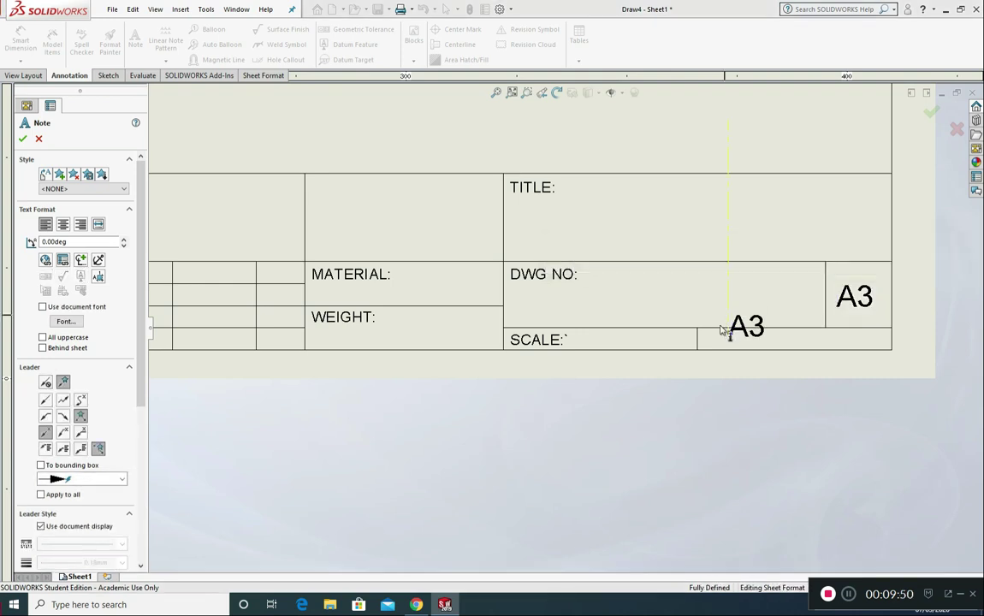
key("Escape")
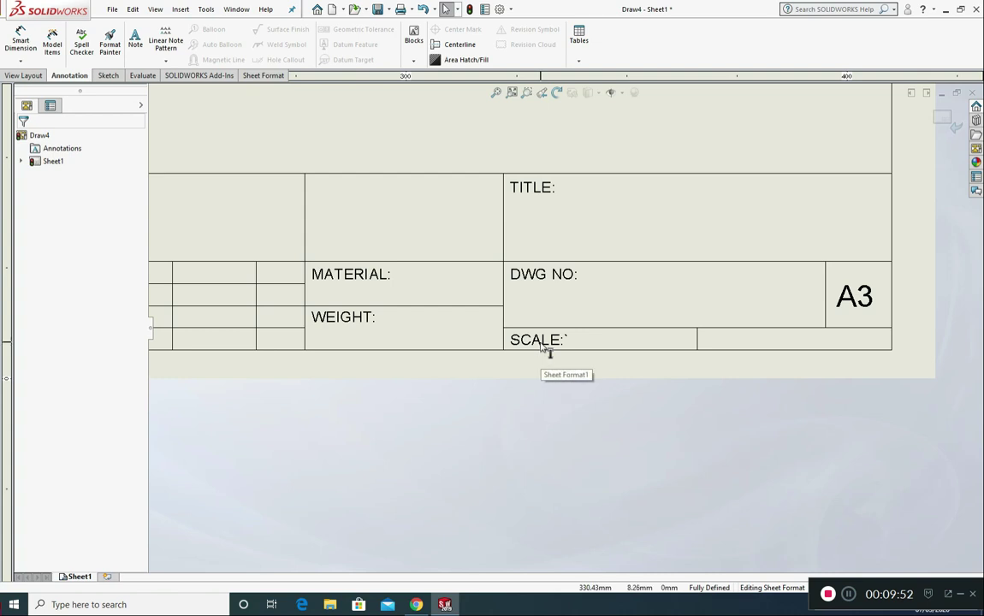
- Remove the stray backtick after "SCALE:" in the bottom-row note and finish editing its text
double_click(543, 342)
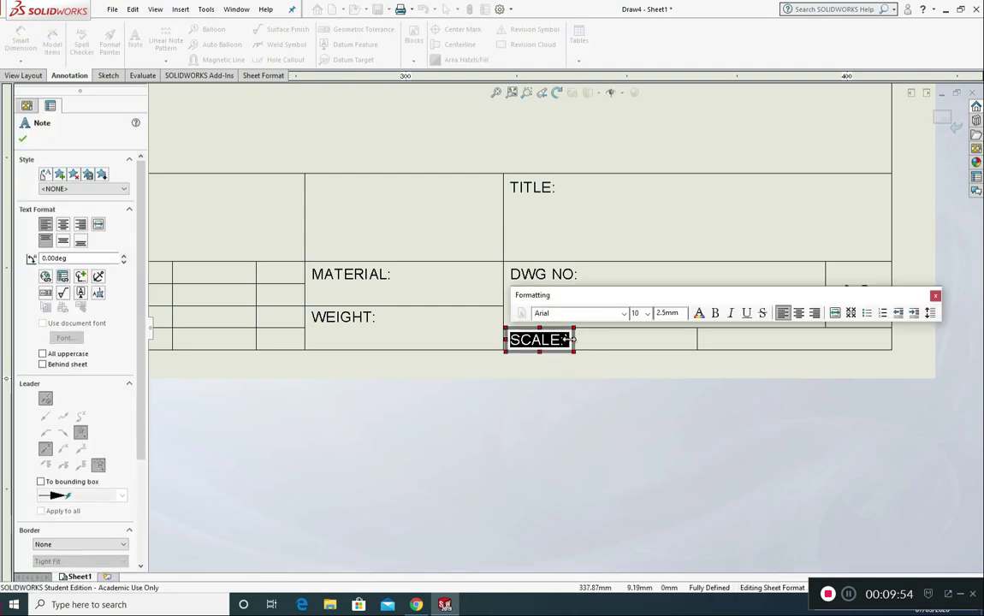
left_click(570, 339)
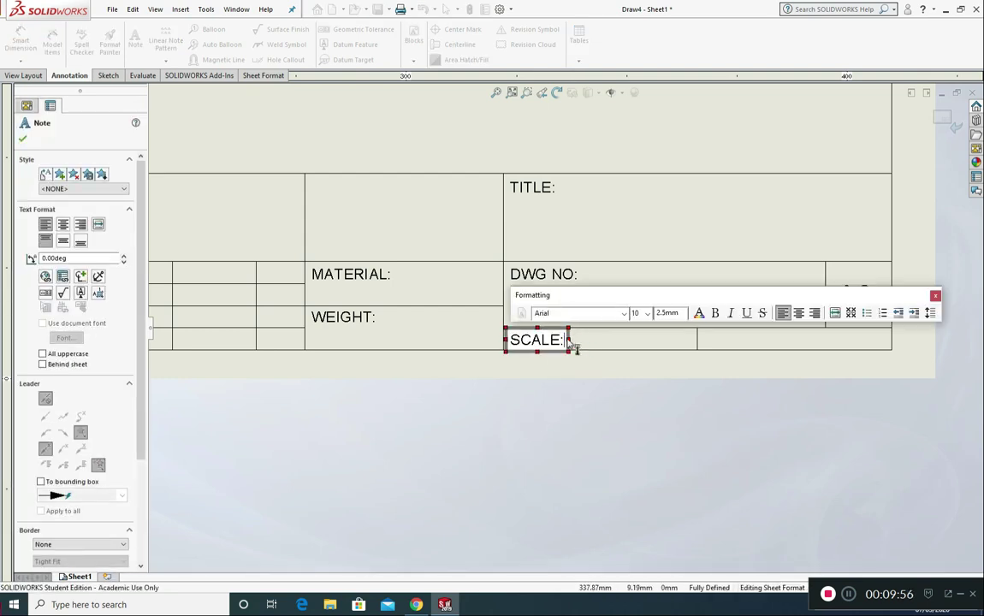
left_click(569, 402)
scroll(302, 417, "up", 3)
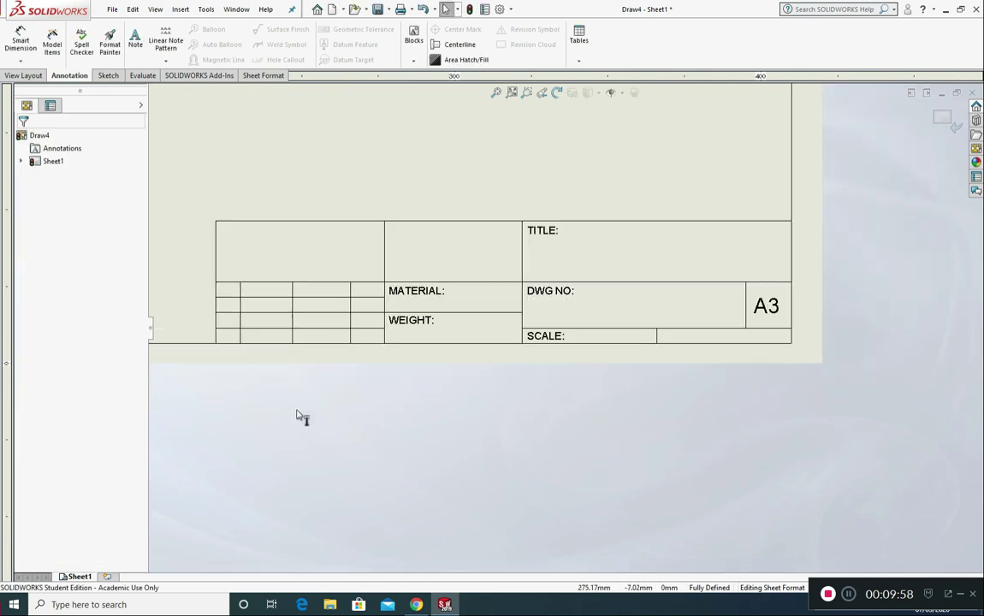
scroll(410, 317, "down", 2)
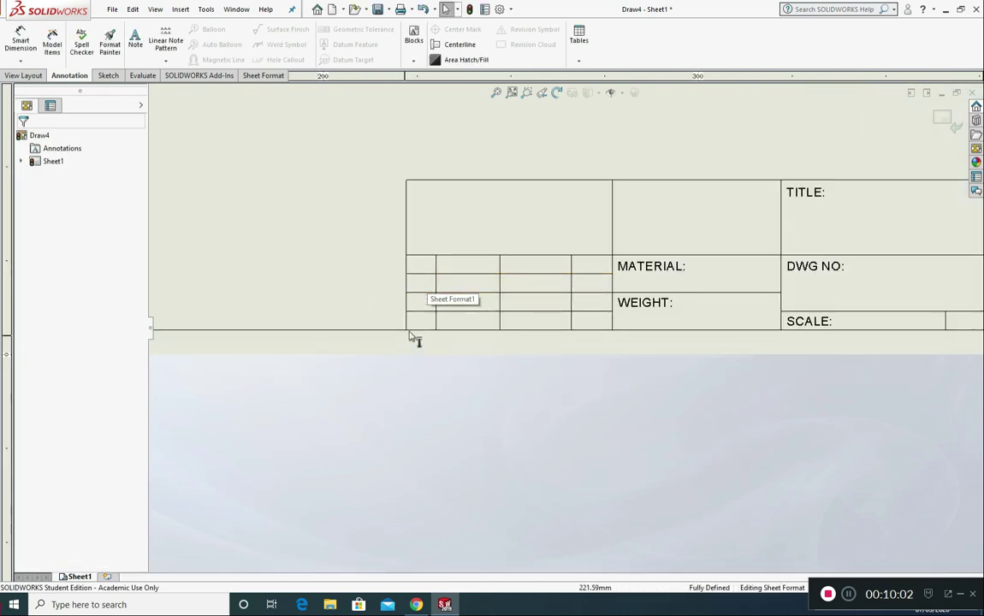
scroll(565, 389, "up", 2)
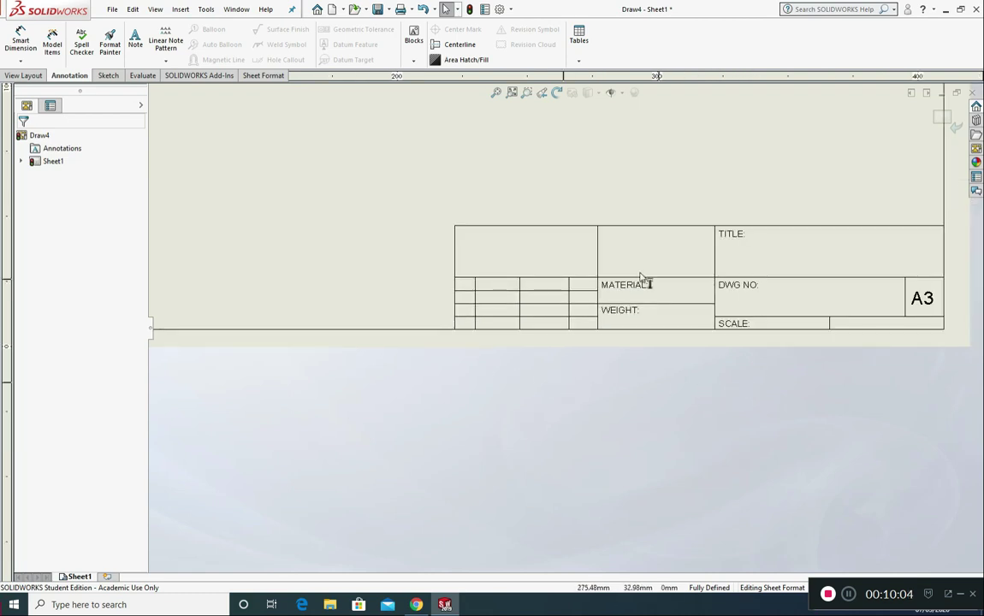
scroll(616, 292, "up", 1)
scroll(547, 279, "down", 3)
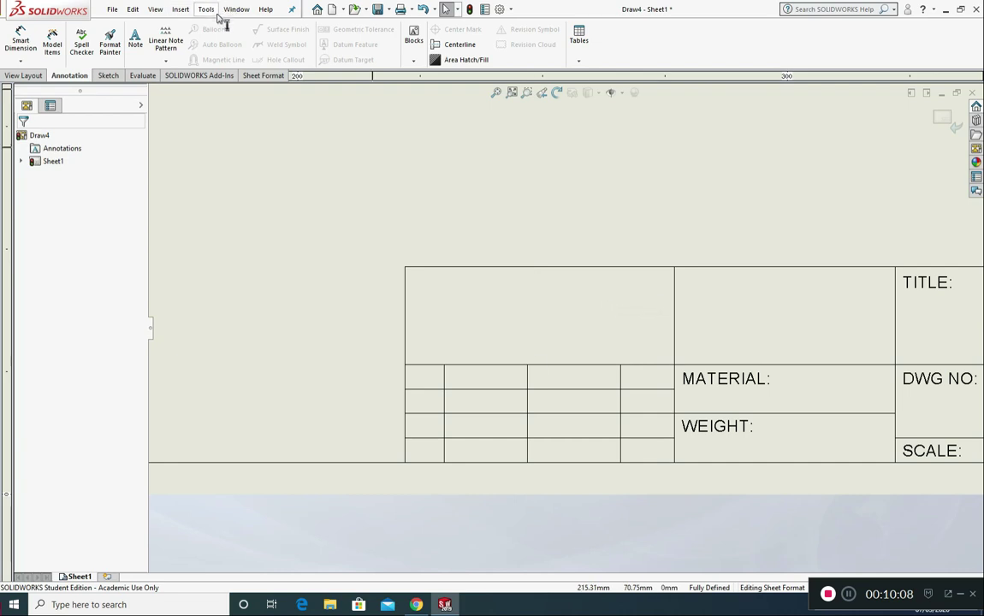
left_click(180, 9)
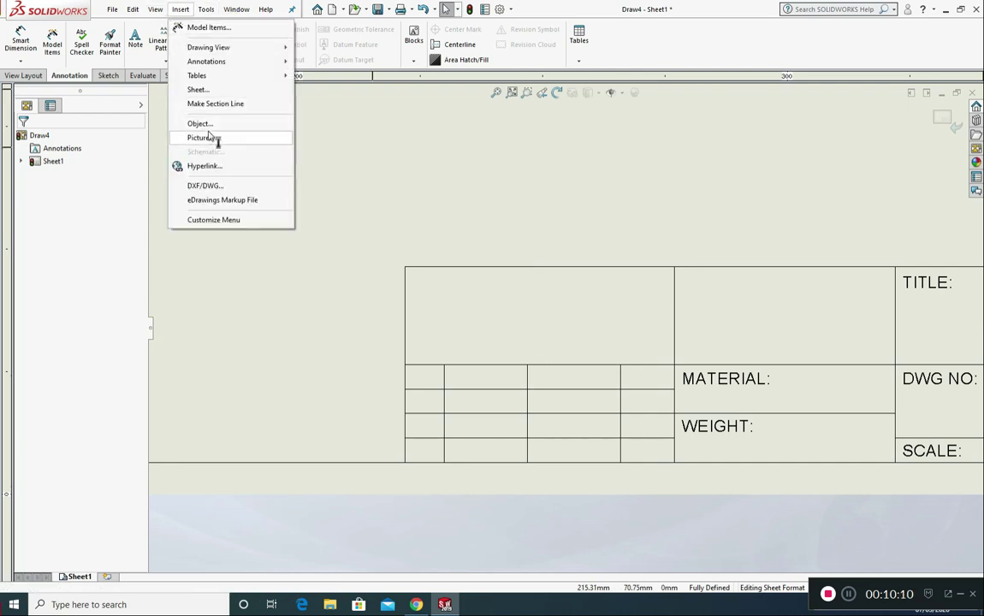
left_click(494, 327)
scroll(633, 397, "up", 5)
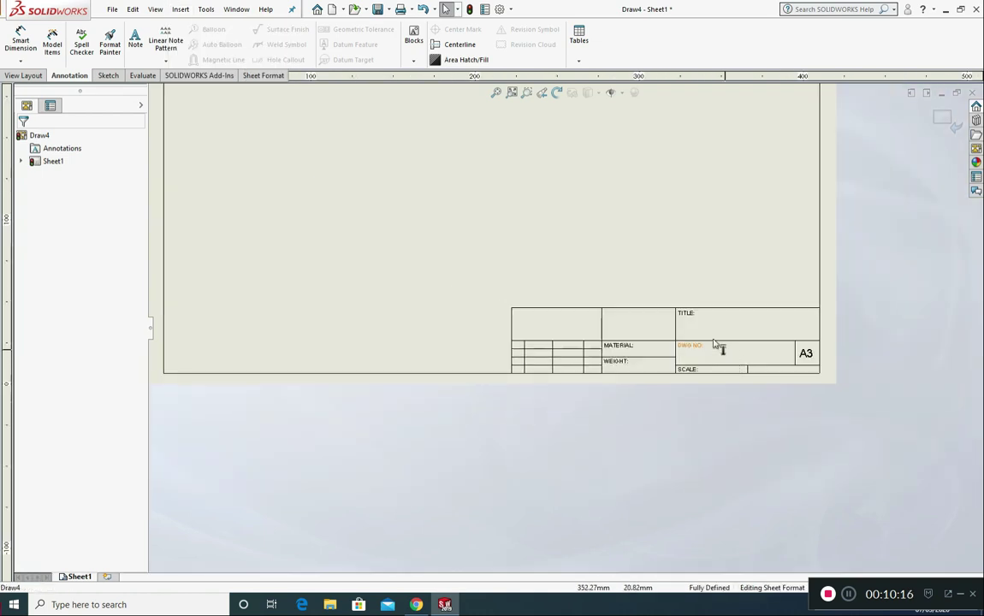
scroll(660, 314, "up", 3)
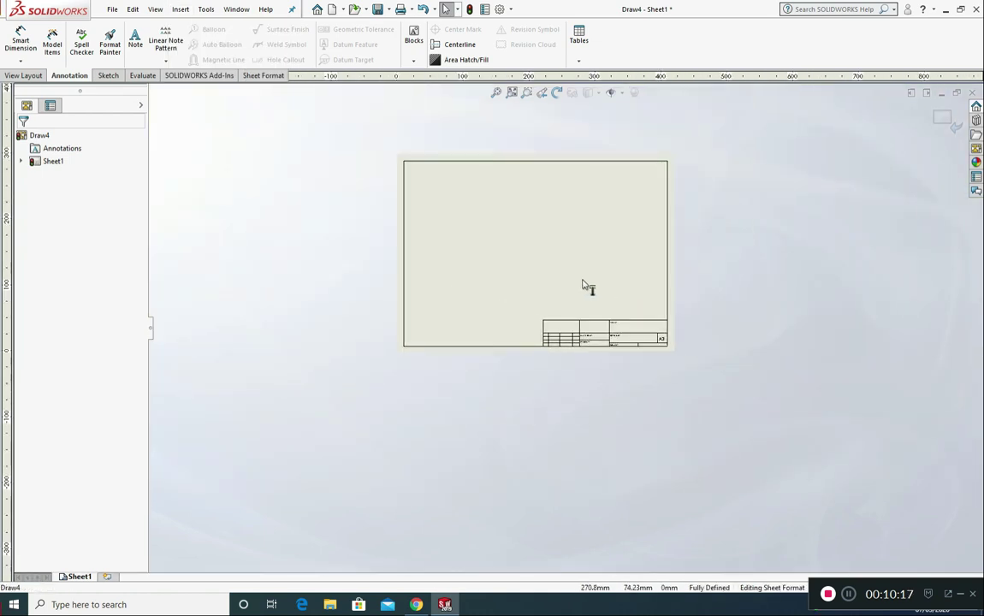
- Exit sheet format editing and save the sheet format as "Solidworks Station A3 Title Block" in the sheetformat folder
left_click(942, 119)
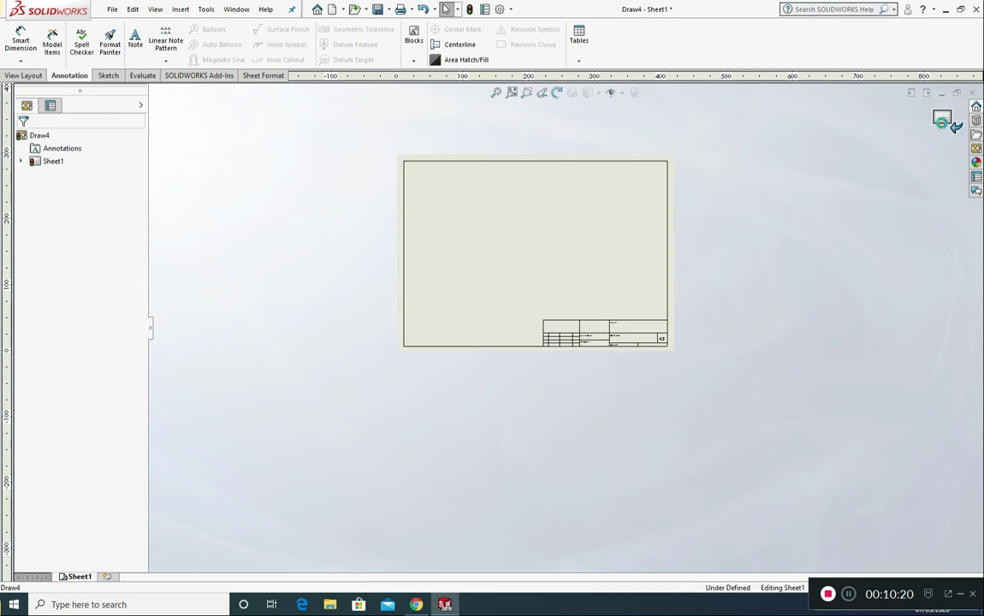
left_click(112, 9)
left_click(147, 117)
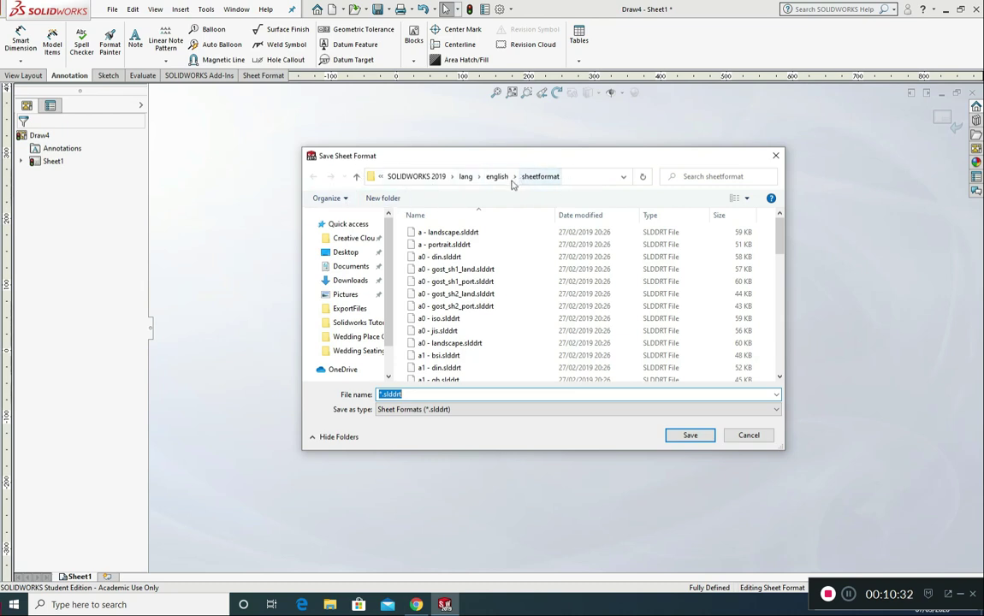
left_click_drag(541, 163, 539, 170)
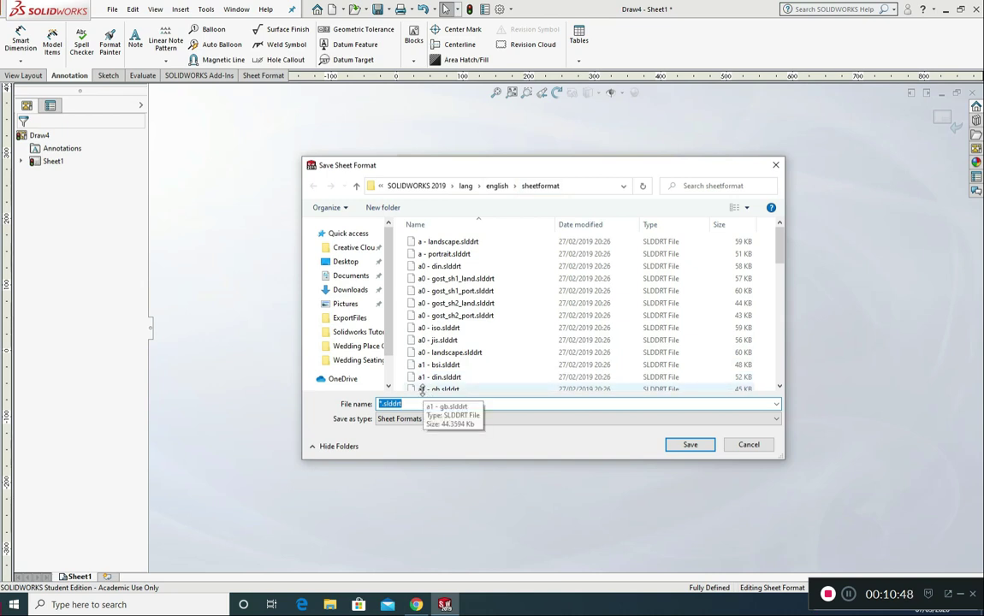
type("solidworks Station A3 T")
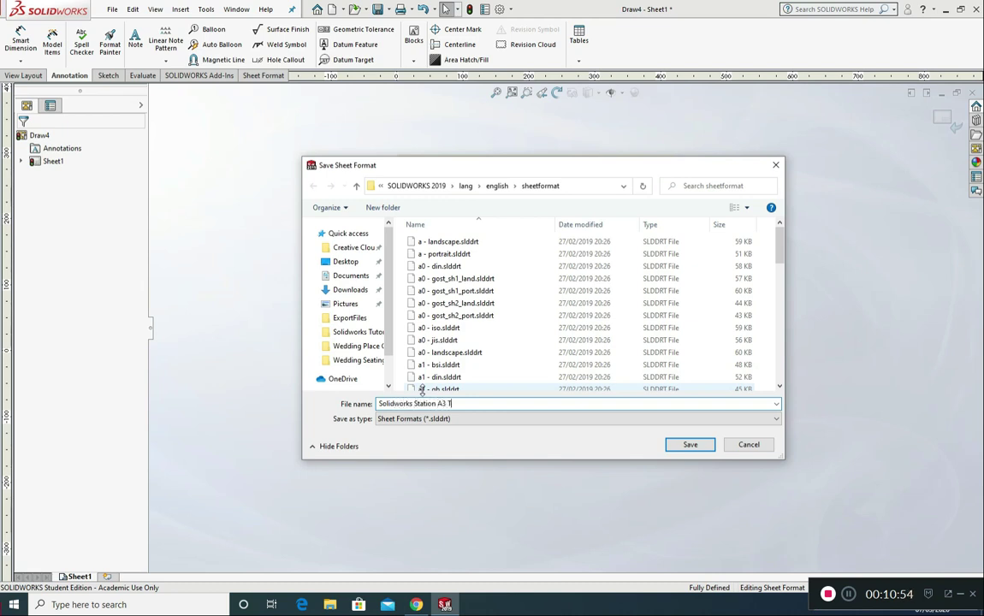
type("itle Block")
left_click(683, 442)
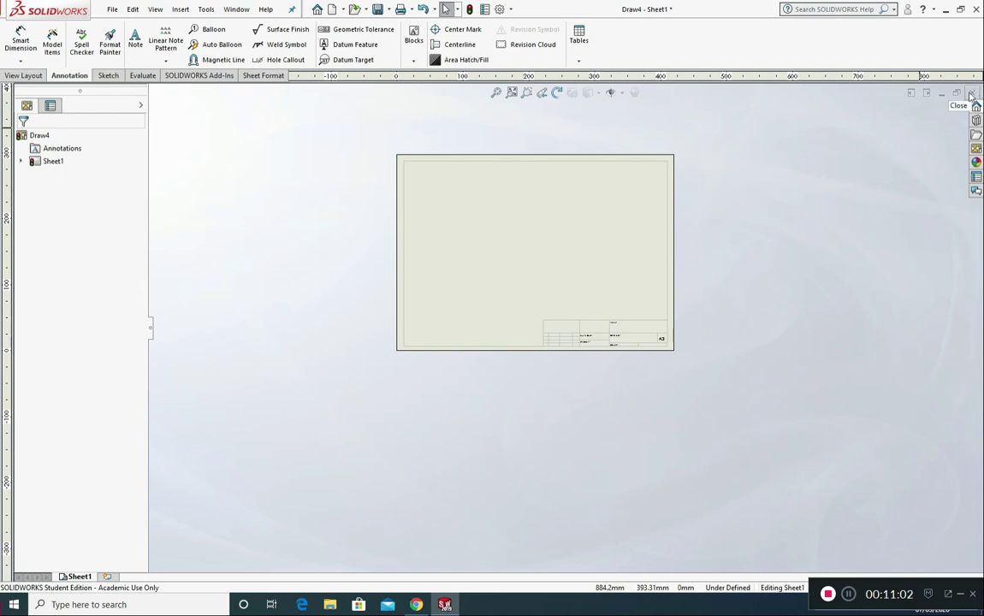
- Close the current drawing without saving it and create a new drawing document
left_click(972, 93)
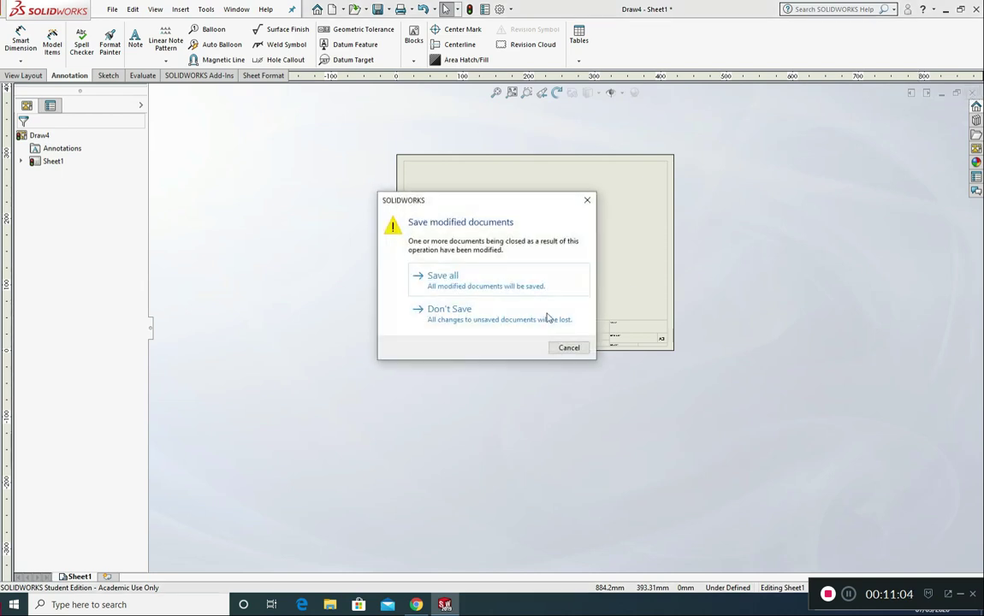
left_click(449, 319)
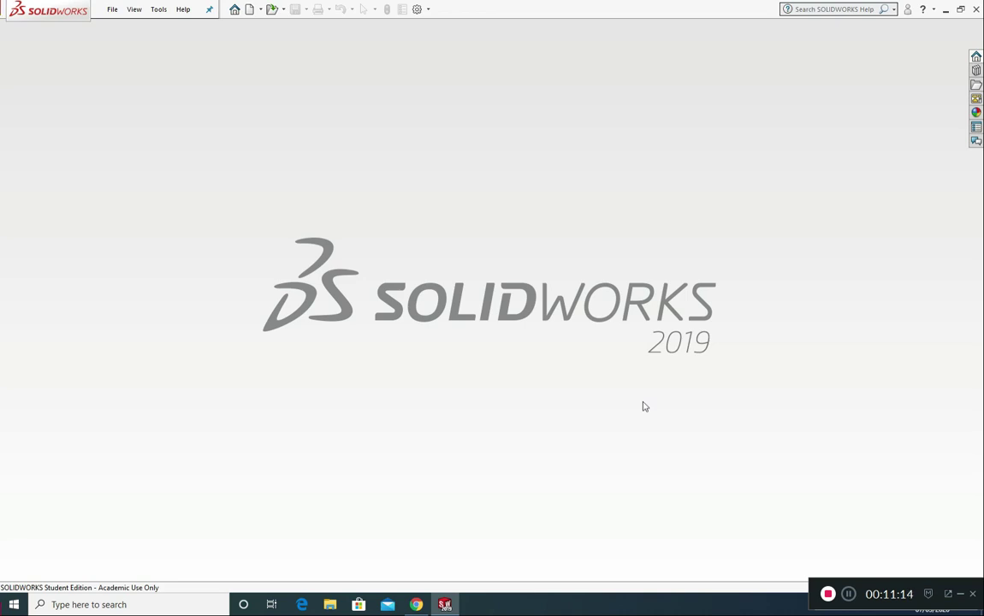
left_click(109, 10)
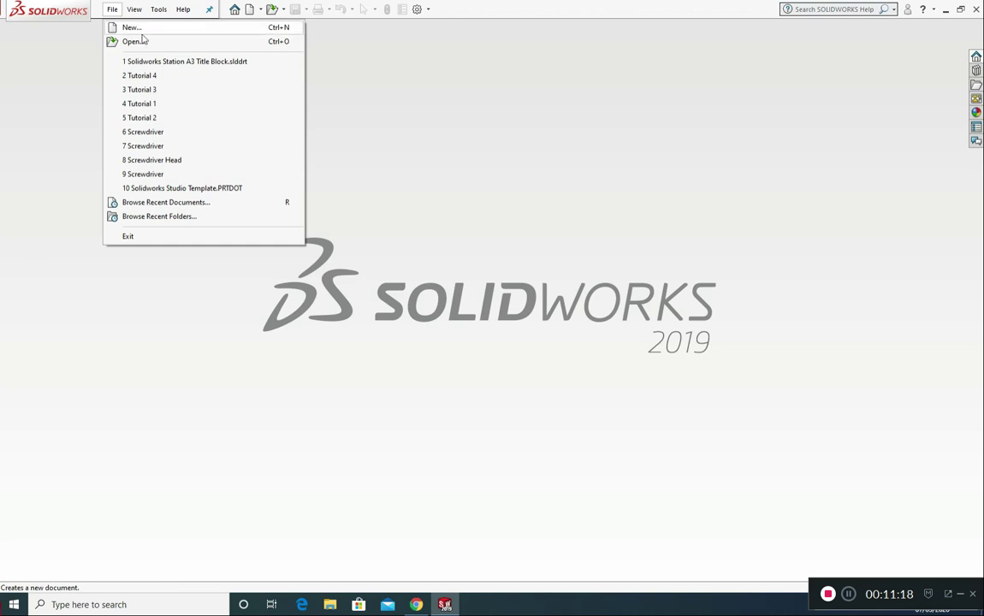
left_click(137, 32)
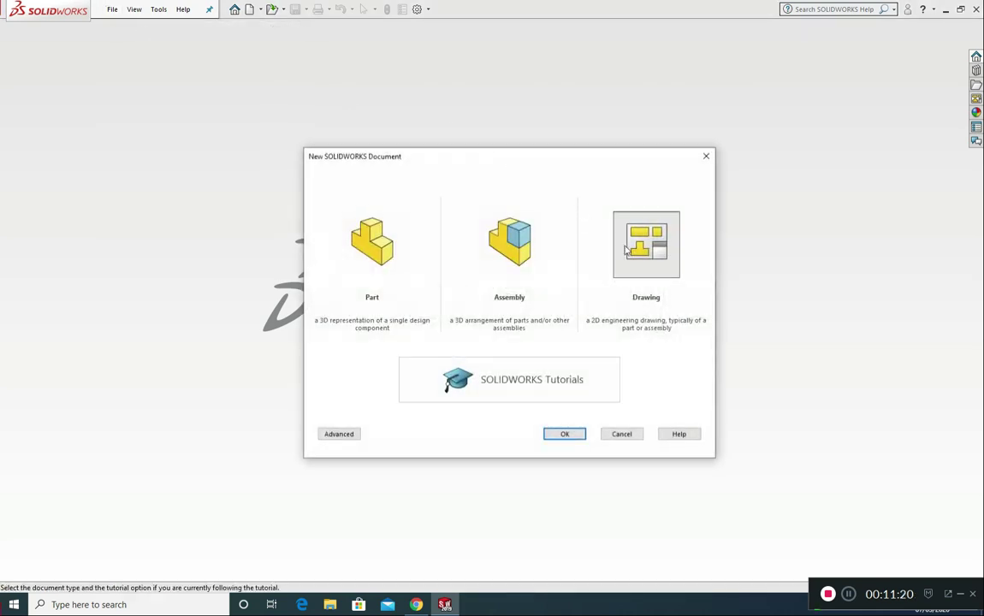
left_click(565, 434)
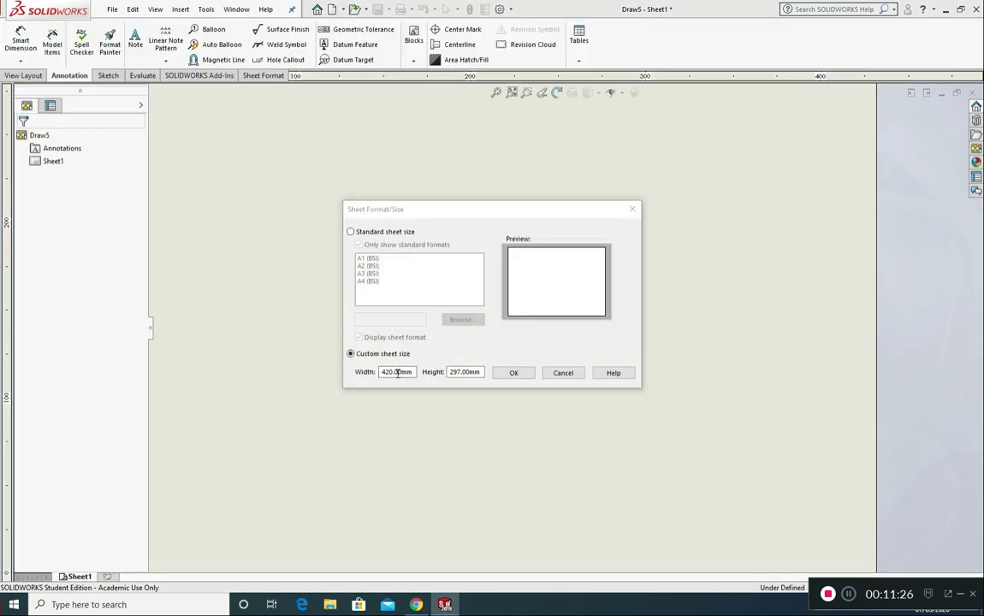
- Set the new drawing to a standard sheet size using the "Solidworks Station A3 Title Block.slddrt" sheet format
left_click(362, 234)
left_click(460, 320)
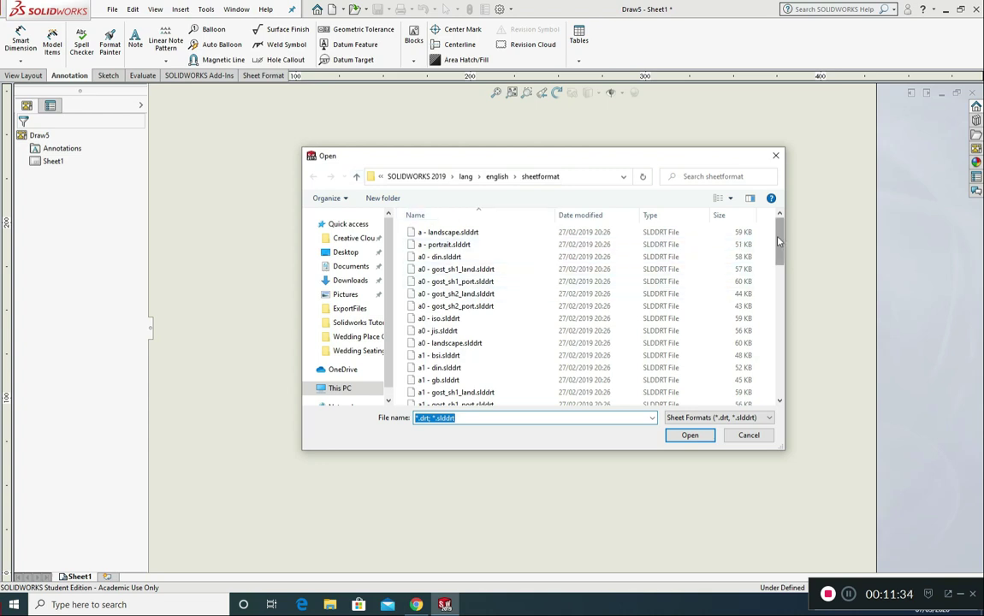
left_click_drag(781, 243, 694, 404)
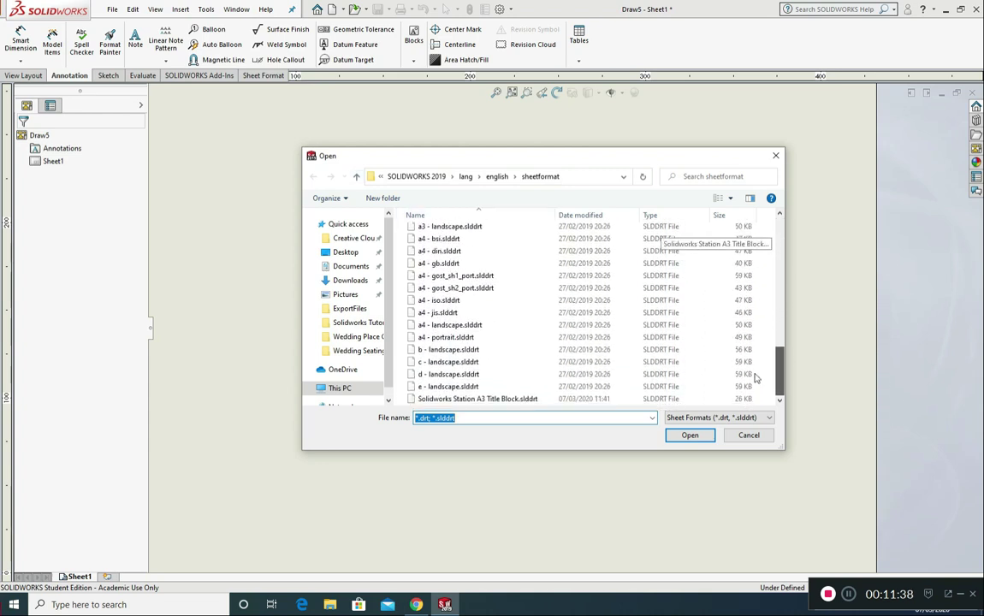
left_click(441, 402)
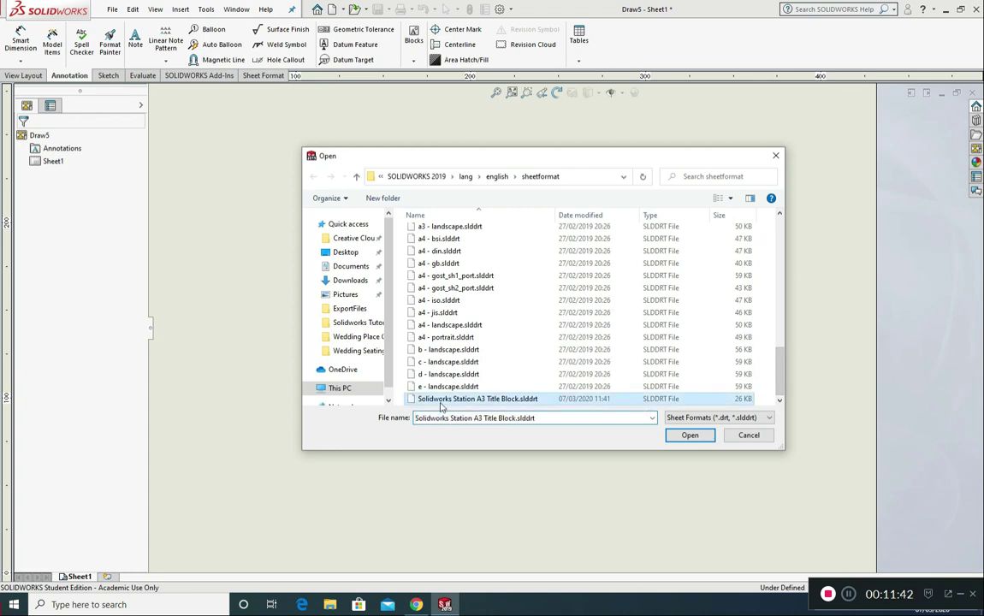
left_click(689, 435)
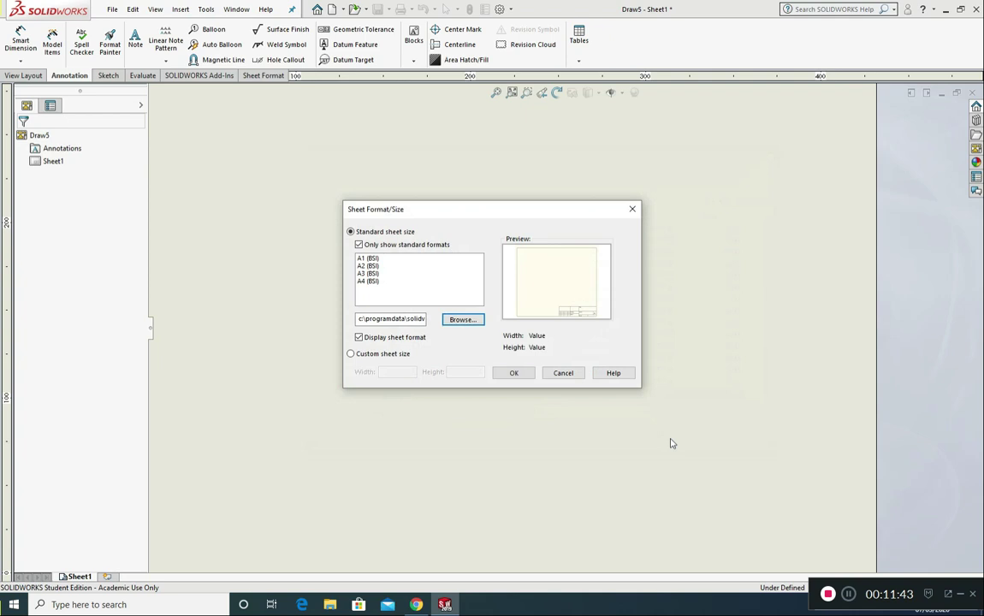
left_click(514, 373)
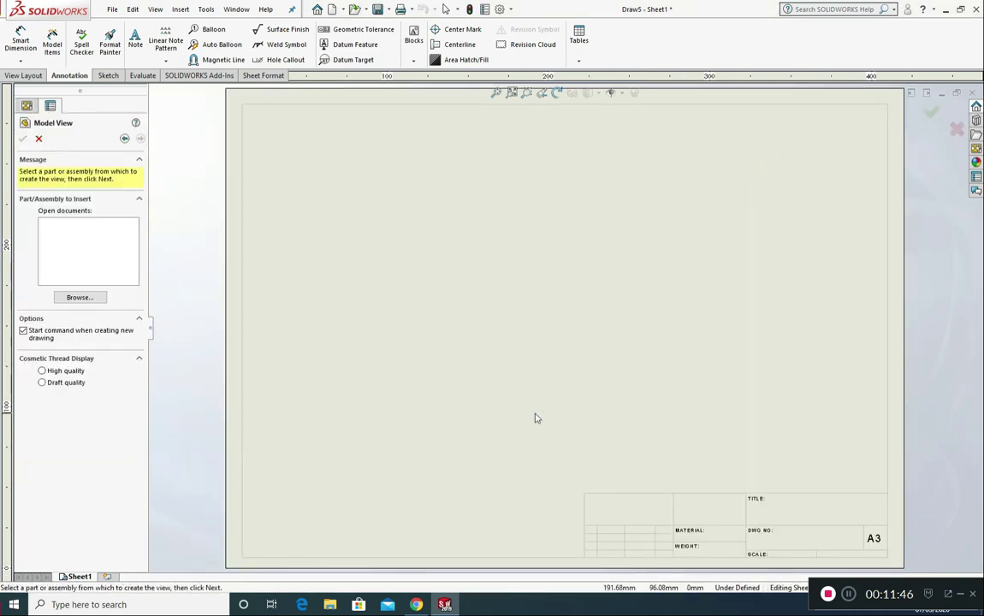